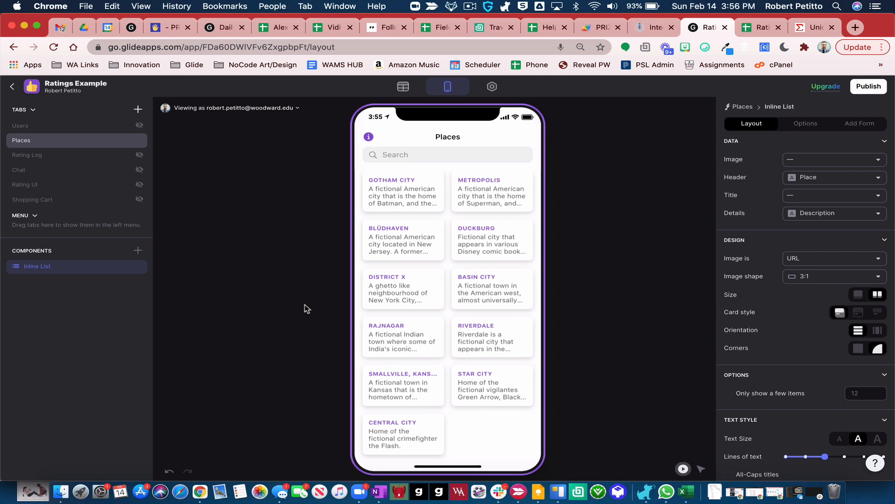
# Switch to the Ratings Example spreadsheet in Google Sheets and review the Places, Rating Log, Rating UI and Users sheets and their columns
pyautogui.click(747, 28)
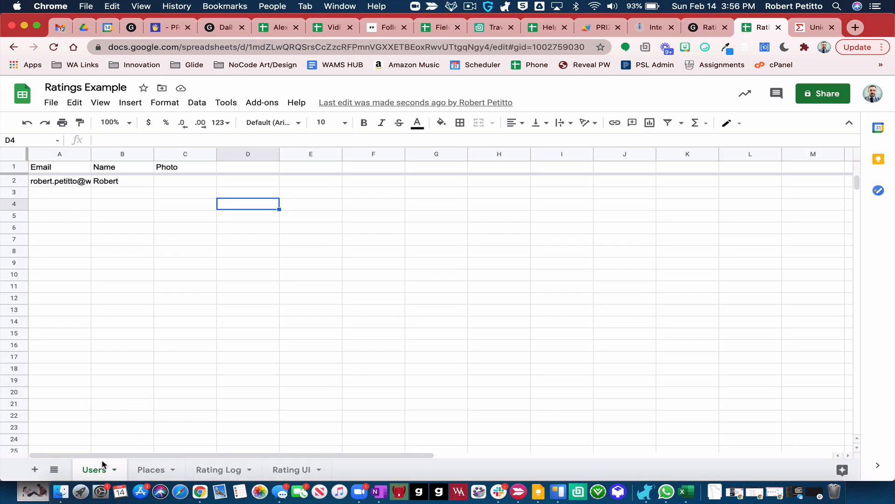
pyautogui.click(140, 470)
pyautogui.moveTo(57, 183); pyautogui.dragTo(172, 312)
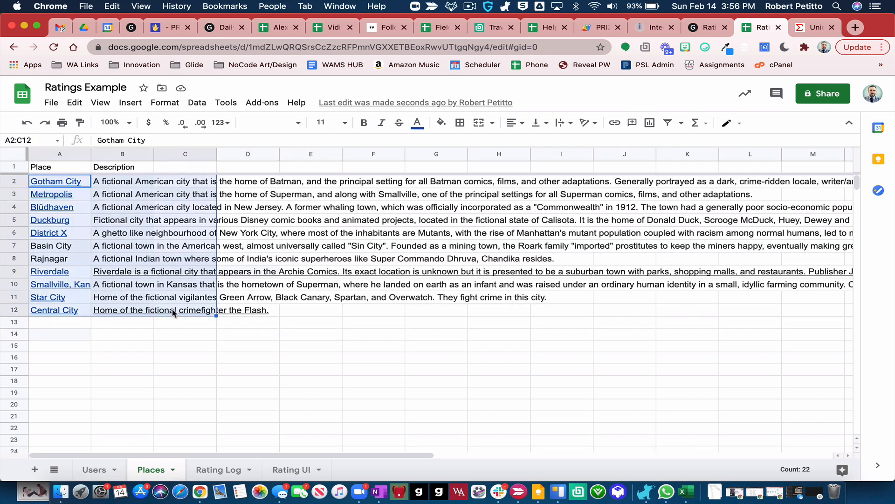
pyautogui.click(228, 469)
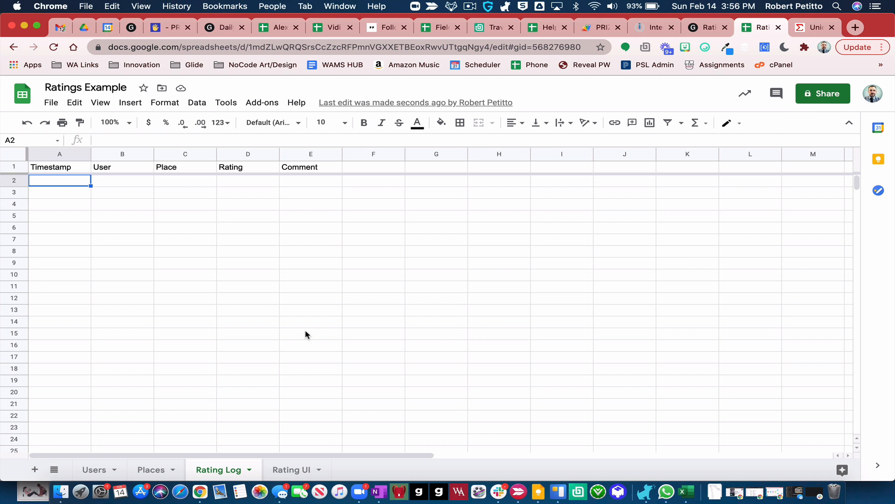
pyautogui.click(292, 470)
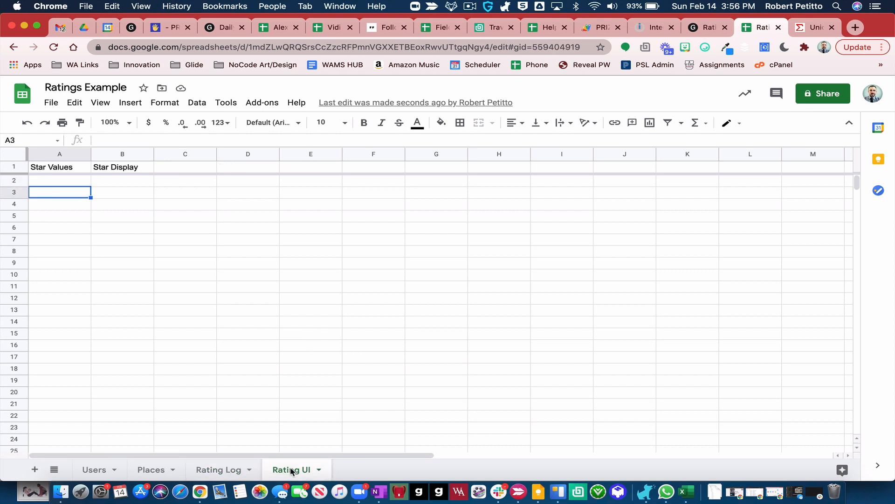
pyautogui.click(50, 156)
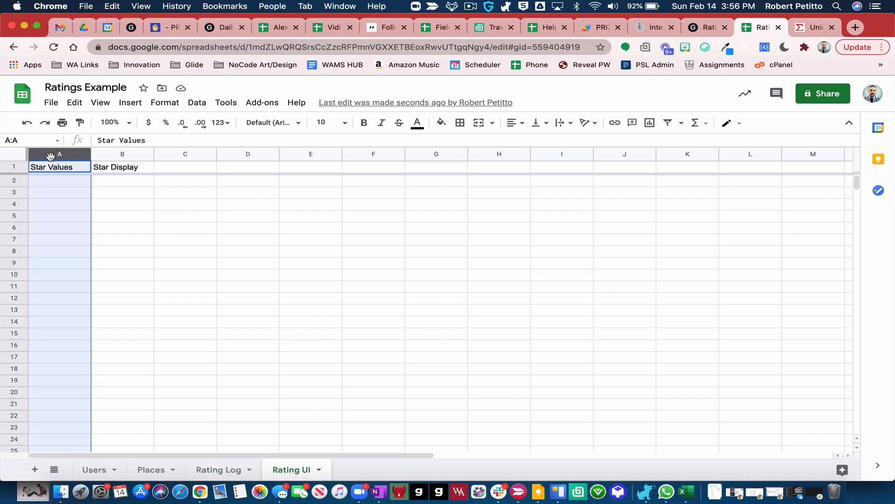
pyautogui.click(117, 156)
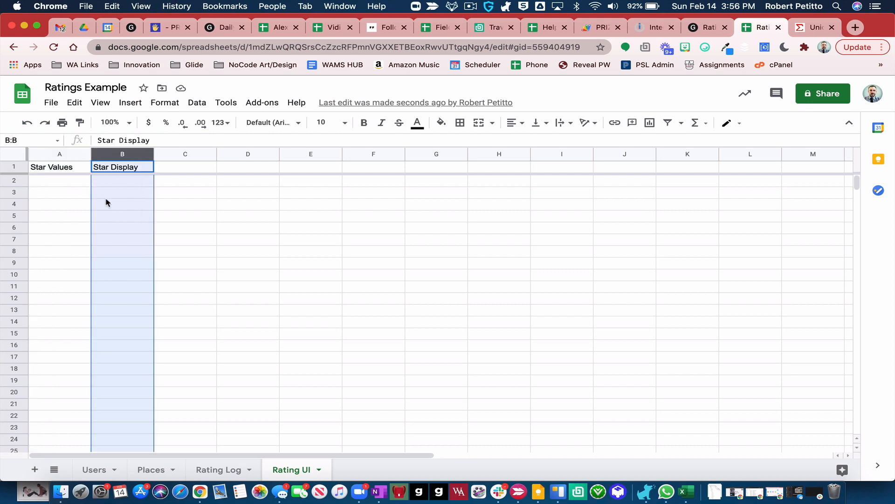
pyautogui.click(84, 468)
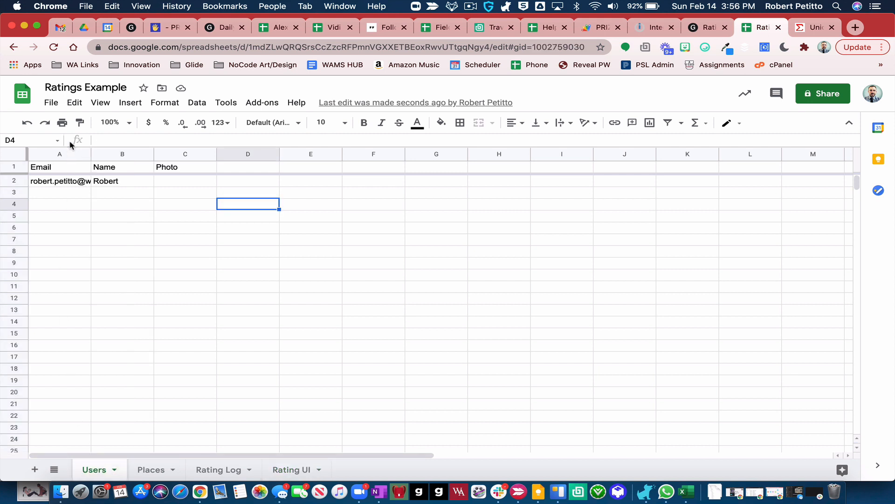
pyautogui.click(52, 153)
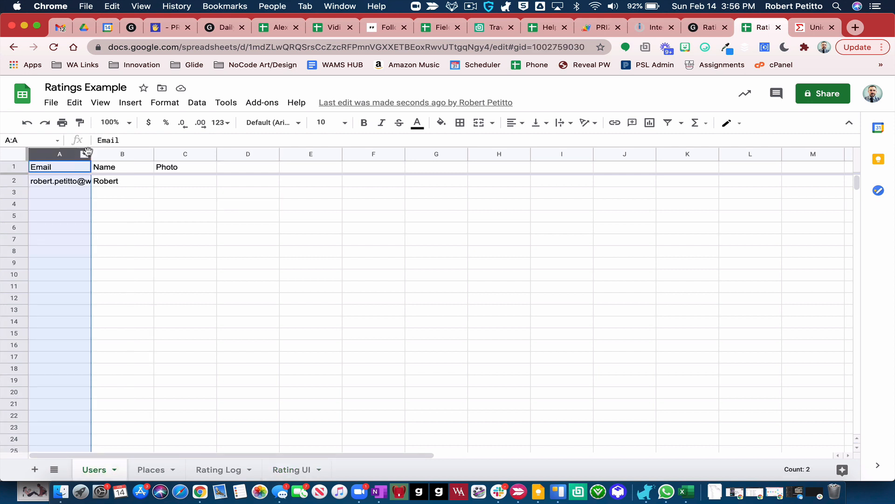
pyautogui.click(122, 154)
pyautogui.click(175, 152)
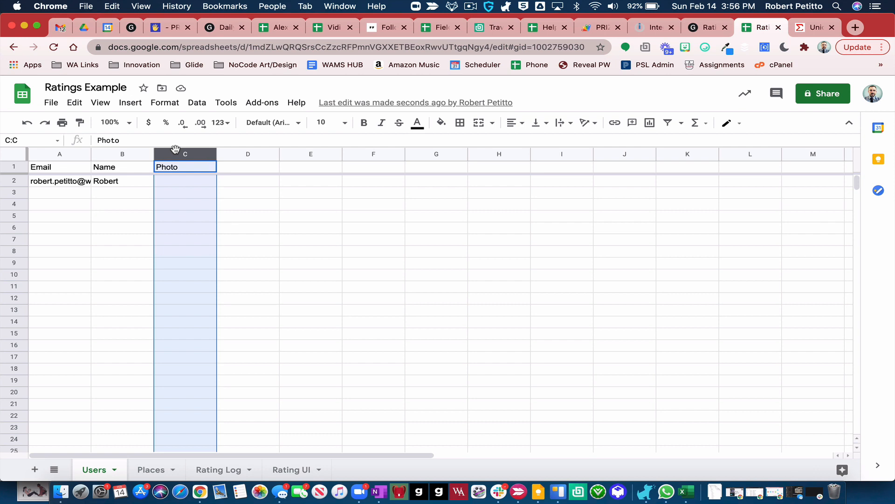
# Switch back to the Glide editor and set the app's privacy to Public with email
pyautogui.click(706, 28)
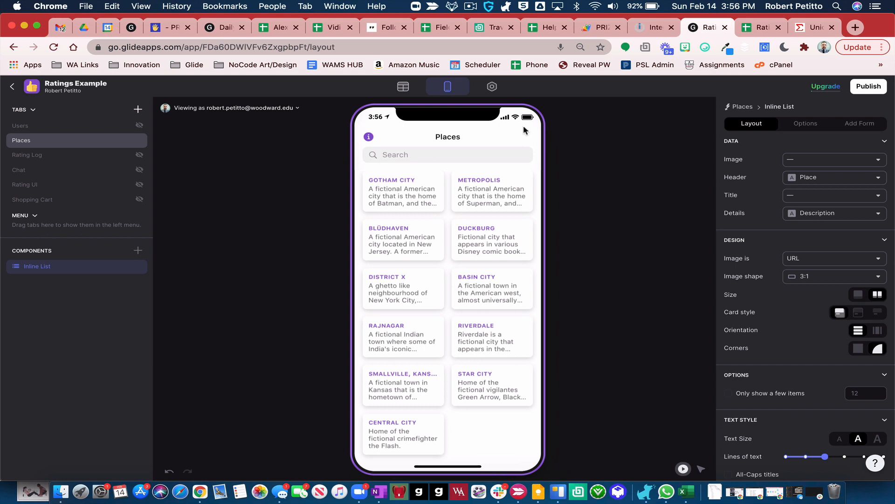
pyautogui.click(492, 86)
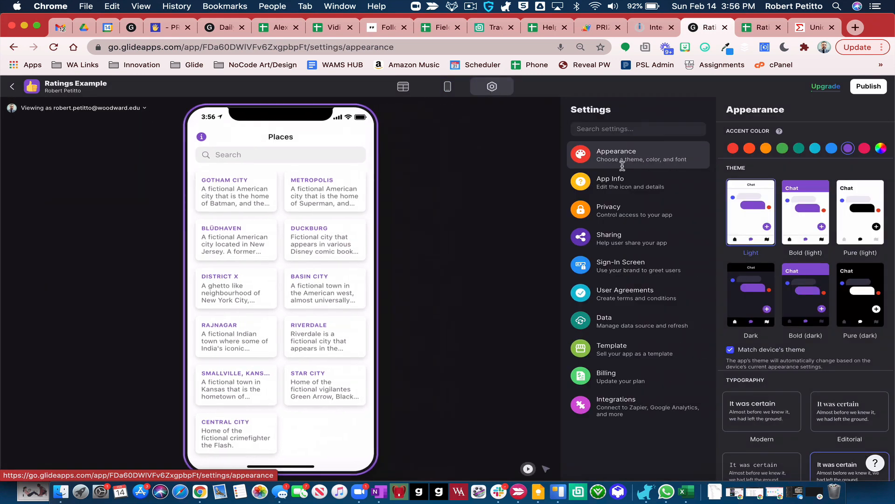
pyautogui.click(639, 213)
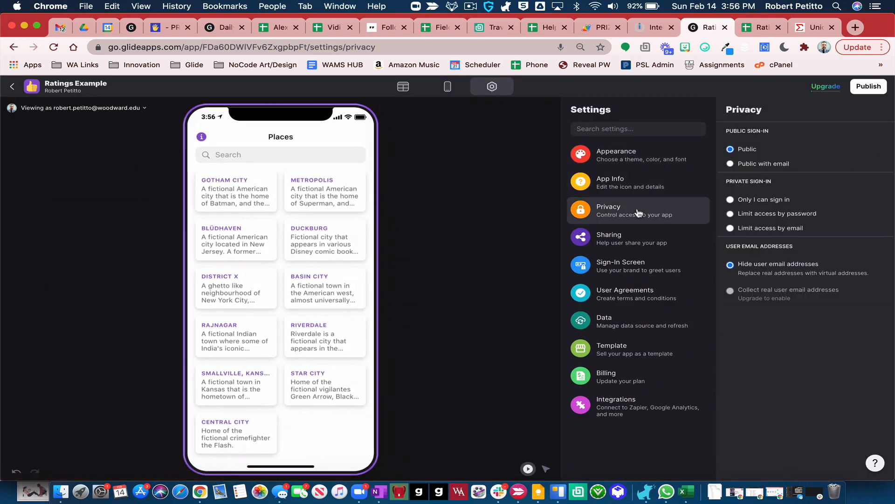
pyautogui.click(738, 164)
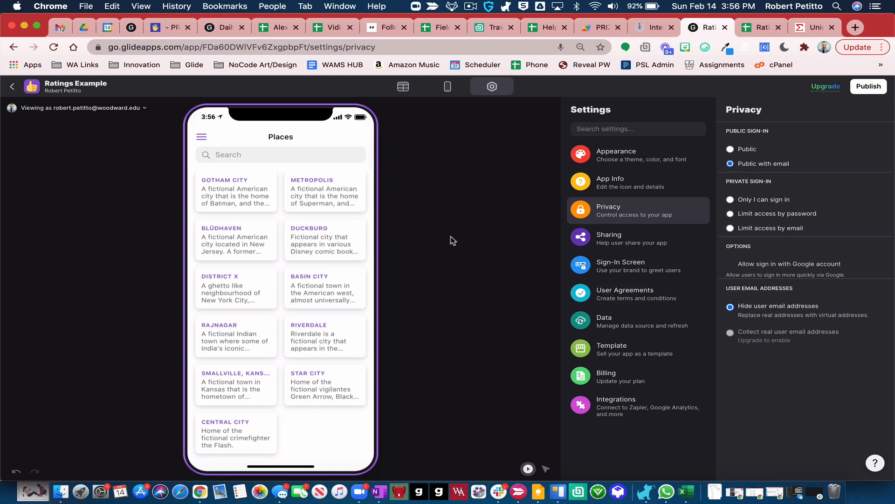
# Open the user profile screen in the app preview, set its source sheet to Users, and close the profile
pyautogui.click(201, 136)
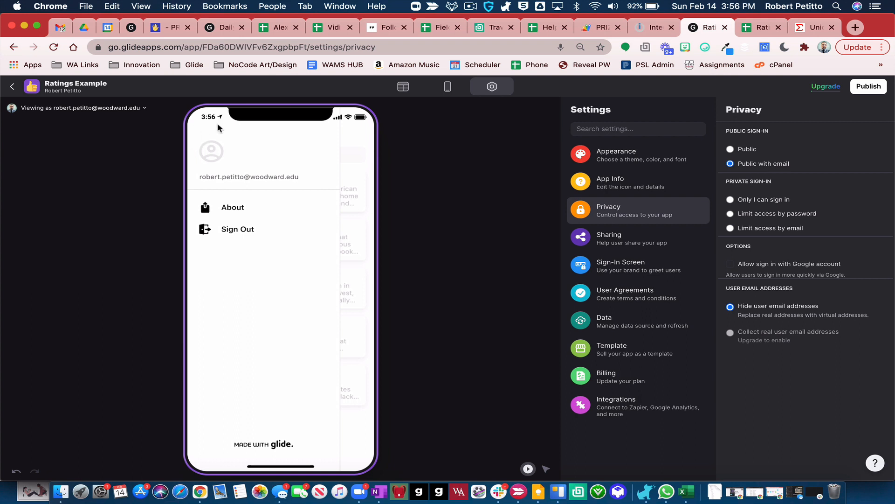
pyautogui.click(443, 87)
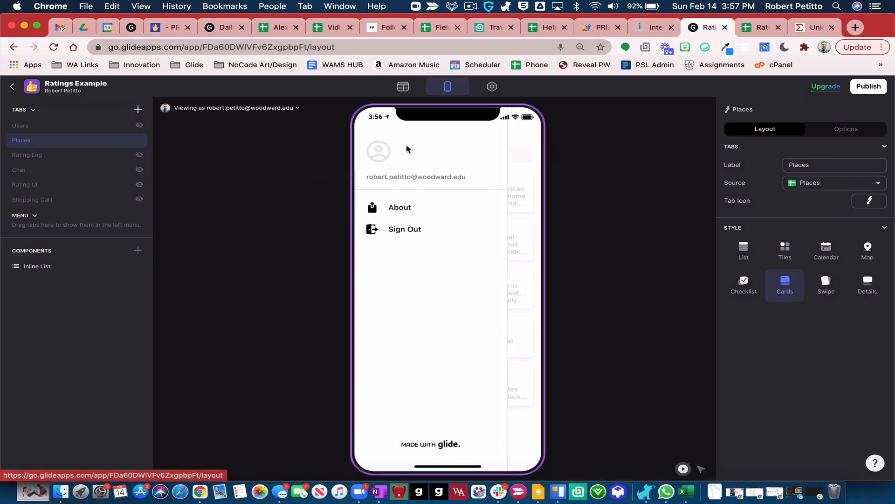
pyautogui.click(528, 161)
pyautogui.click(369, 139)
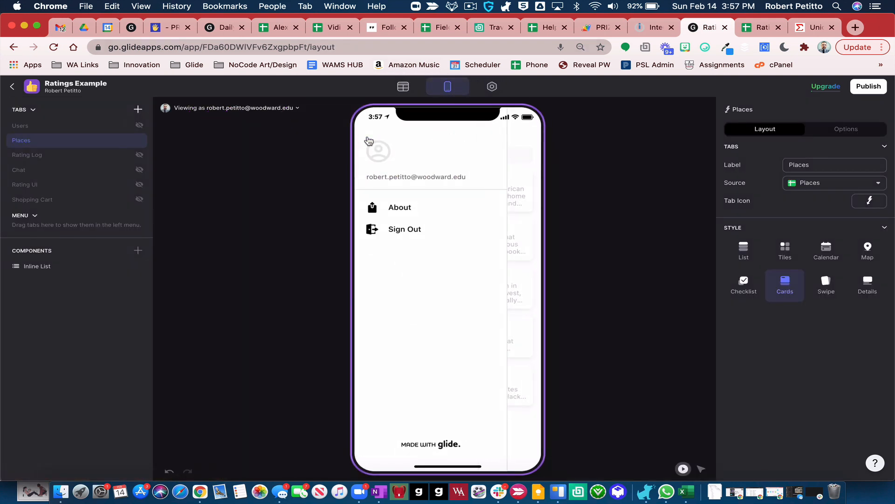
pyautogui.click(383, 177)
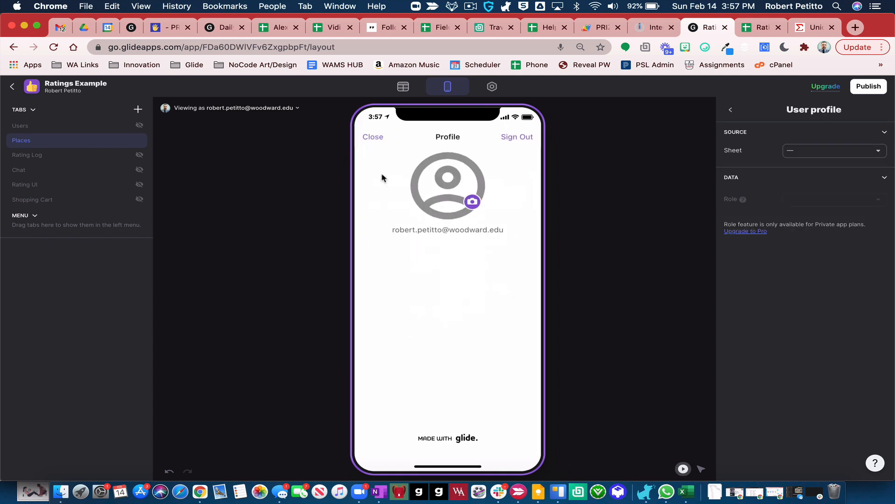
pyautogui.click(818, 150)
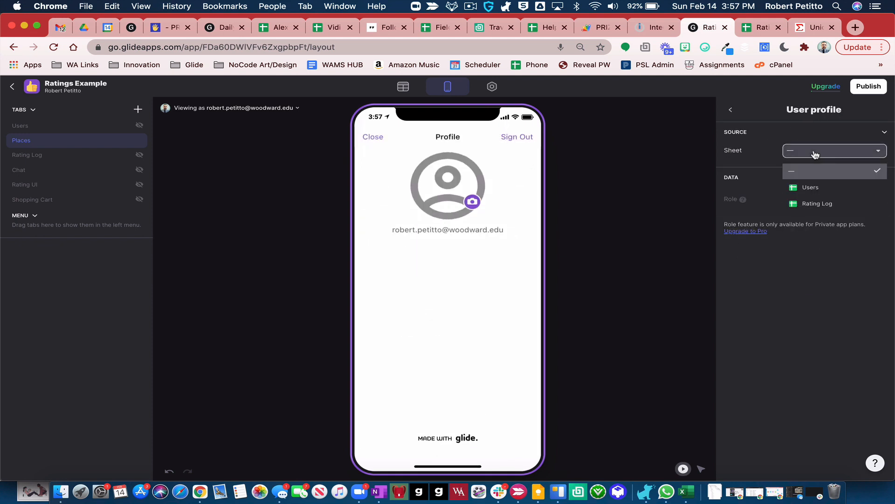
pyautogui.click(817, 189)
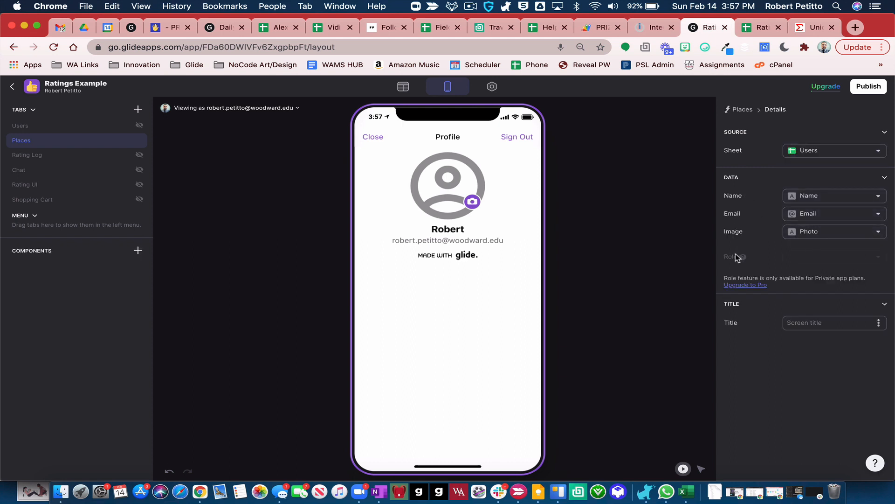
pyautogui.click(375, 138)
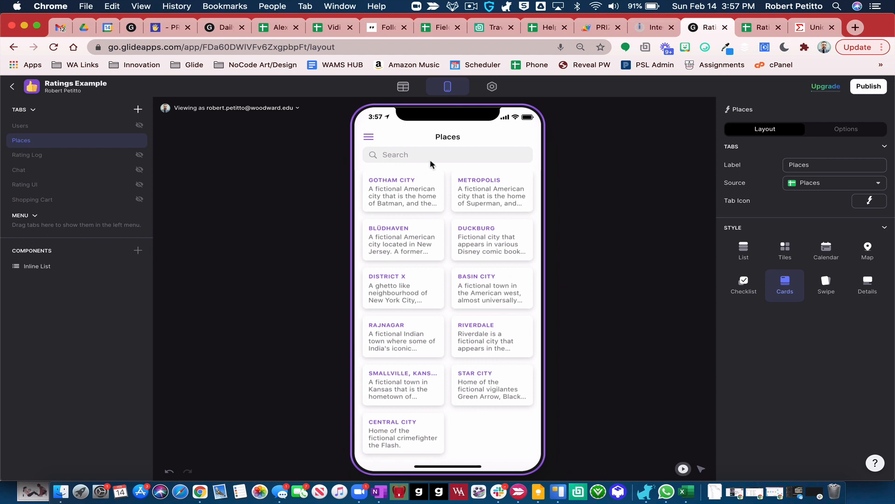
# On the Gotham City details screen, set the Title component's title to Place and its details to Description
pyautogui.click(400, 190)
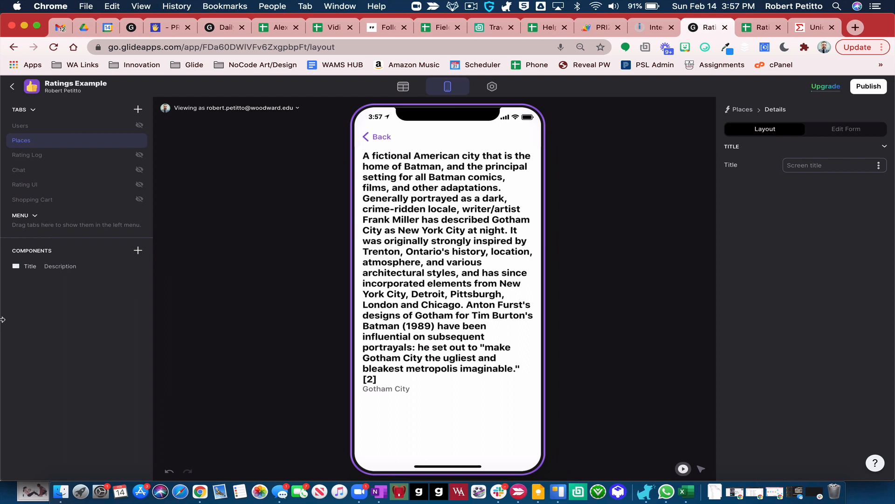
pyautogui.click(59, 274)
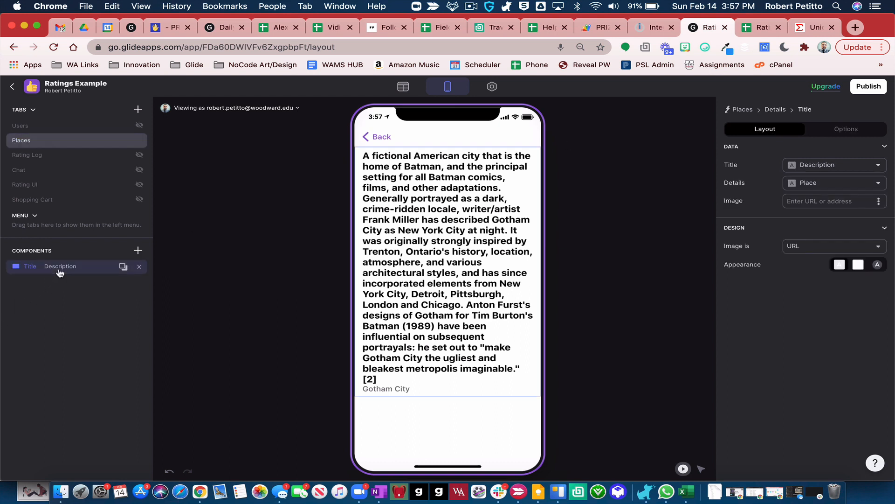
pyautogui.click(832, 167)
pyautogui.click(804, 212)
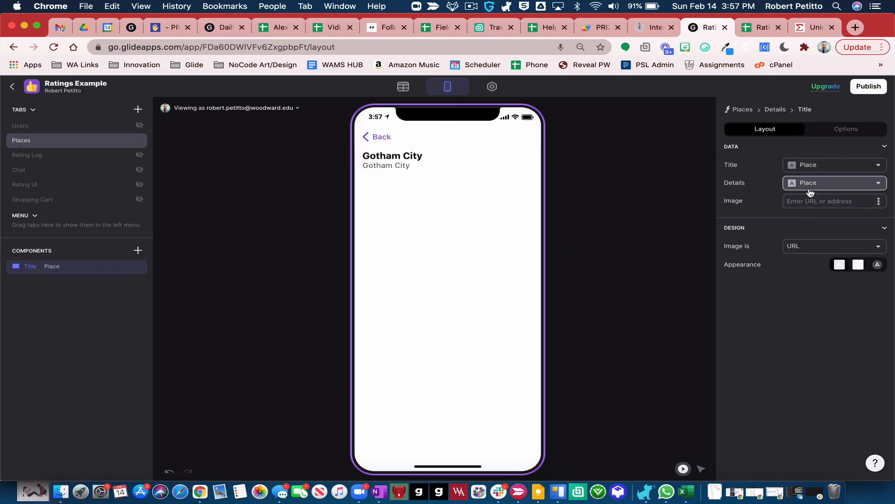
pyautogui.click(809, 185)
pyautogui.click(789, 250)
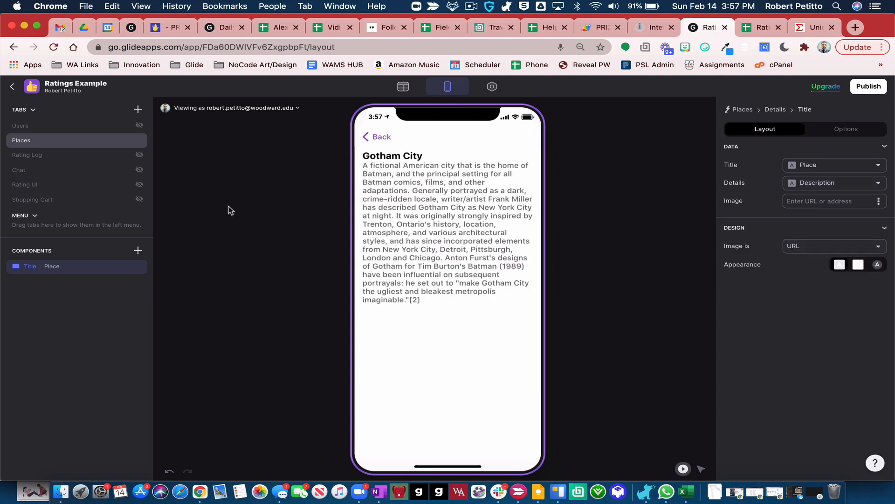
# Add a Form Button component to the place details screen and title it "Rate this place"
pyautogui.click(138, 251)
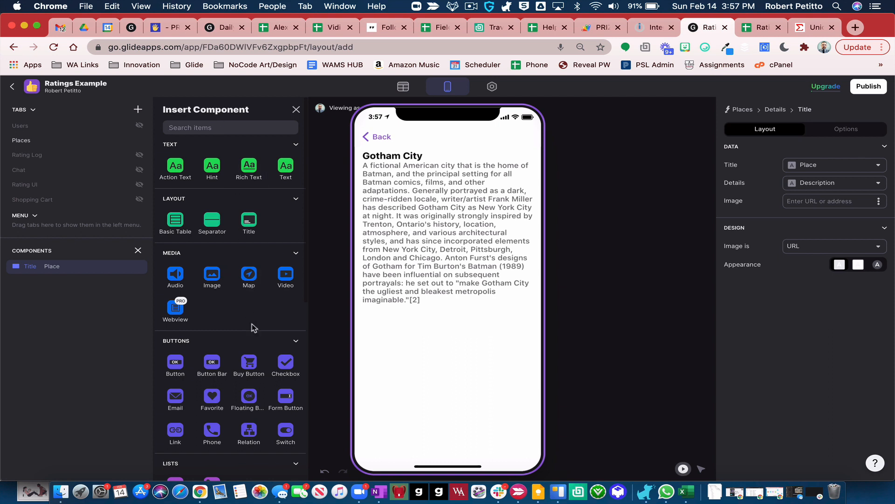
pyautogui.click(286, 398)
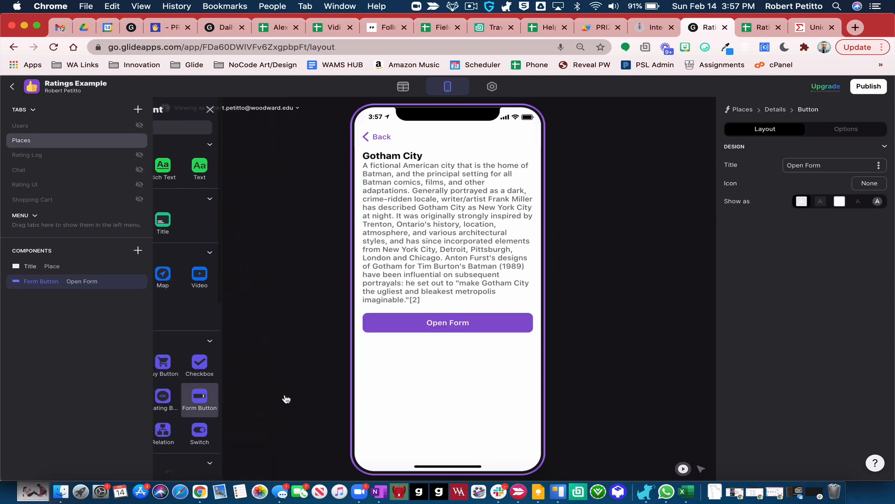
pyautogui.tripleClick(838, 166)
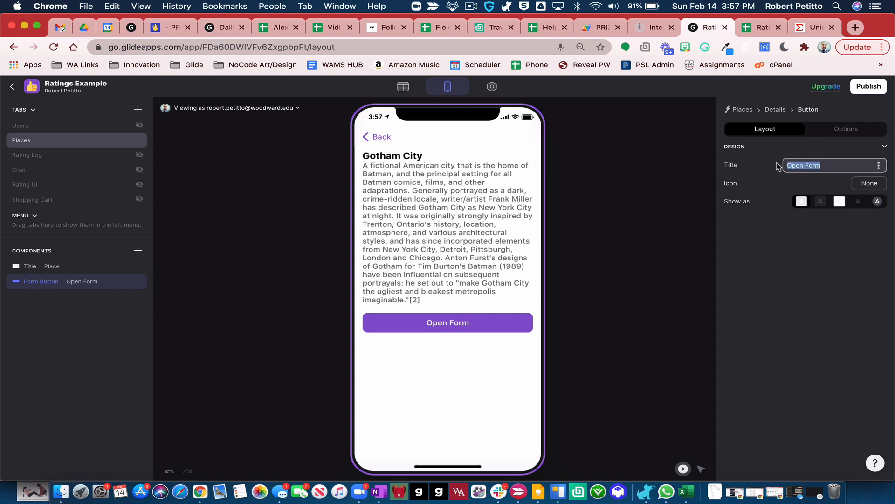
pyautogui.write('Rate this place')
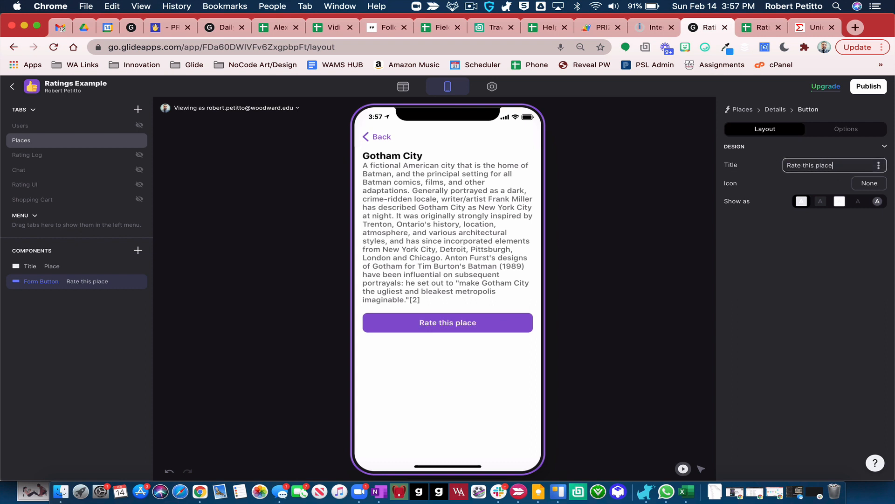
# Open the "Rate this place" form and set its destination sheet to Rating Log
pyautogui.click(492, 323)
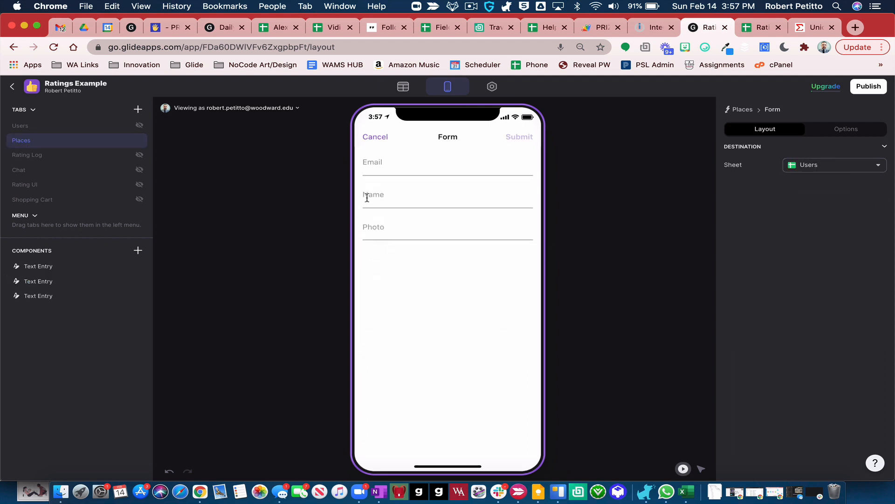
pyautogui.click(831, 169)
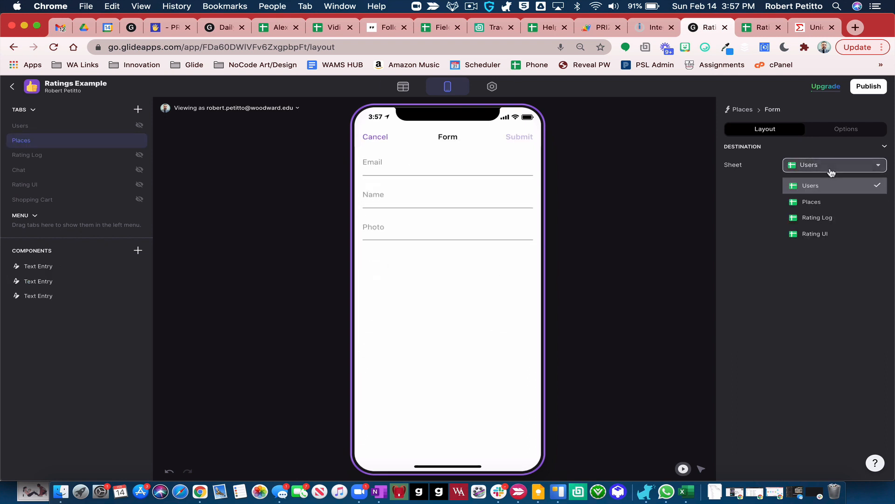
pyautogui.click(823, 218)
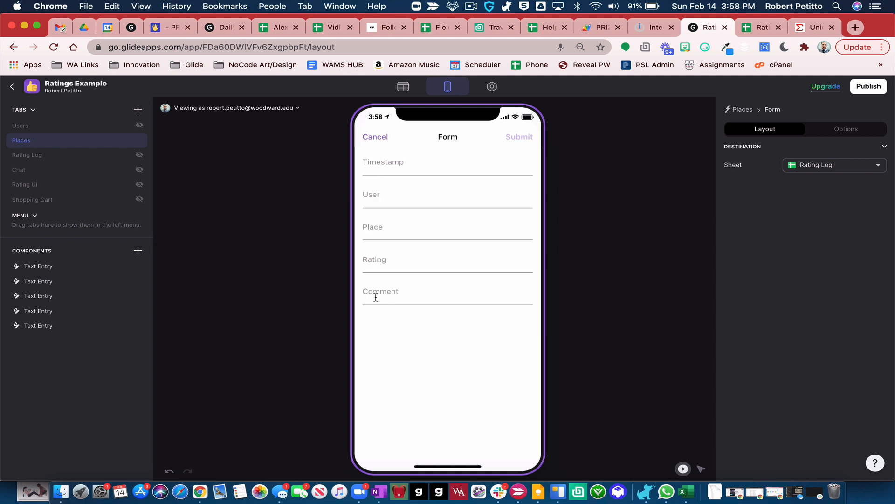
pyautogui.click(387, 260)
pyautogui.click(383, 296)
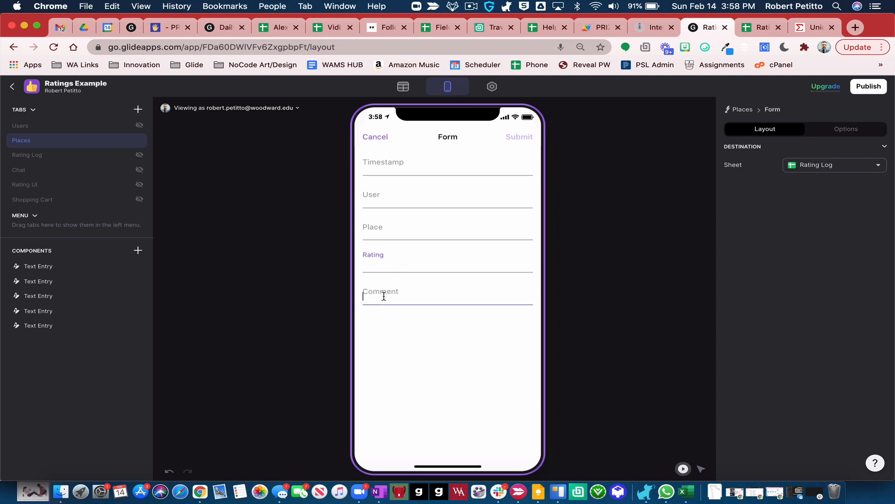
pyautogui.click(390, 165)
pyautogui.click(383, 201)
pyautogui.click(381, 232)
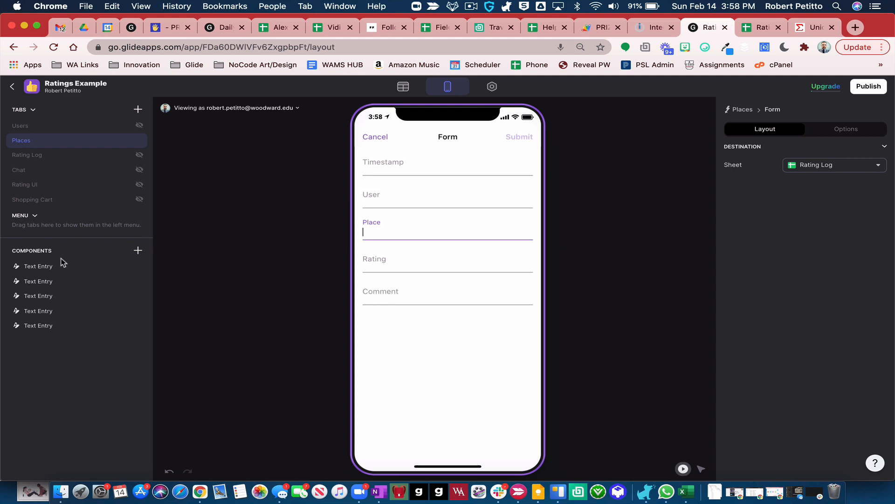
# Delete the Timestamp, User and Place text entries from the rating form
pyautogui.moveTo(84, 266)
pyautogui.click(139, 267)
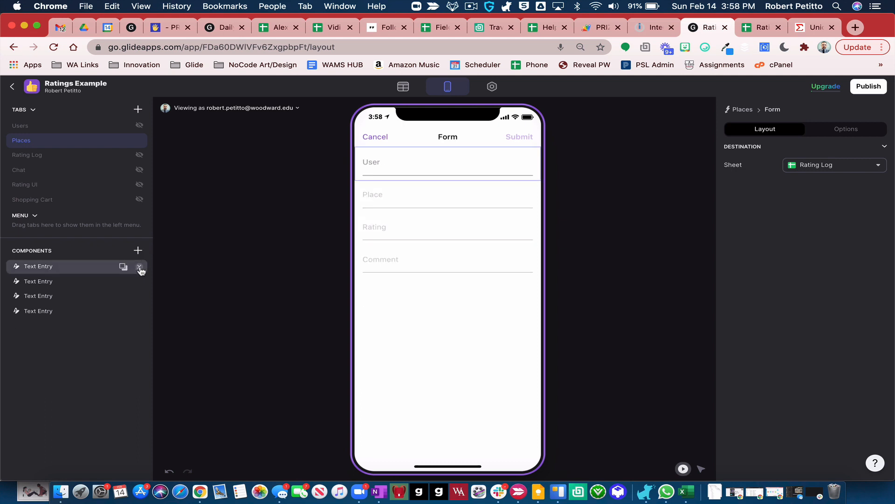
pyautogui.click(139, 267)
pyautogui.click(139, 267)
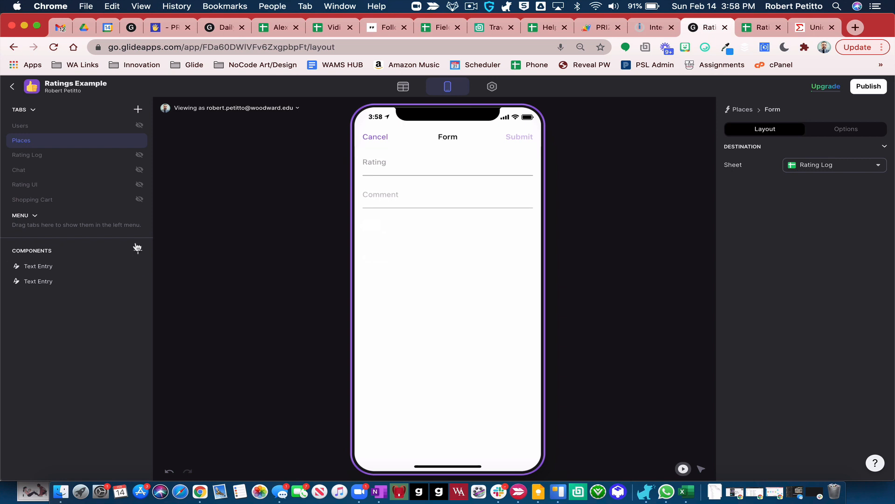
# Add the current date/time special value to the rating form, saved to the Timestamp column
pyautogui.click(138, 250)
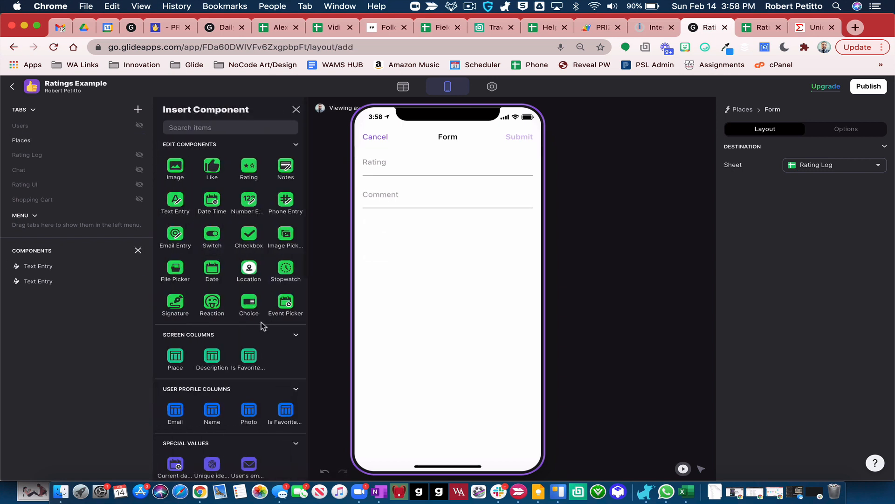
pyautogui.scroll(-3, 261, 322)
pyautogui.scroll(-1, 261, 327)
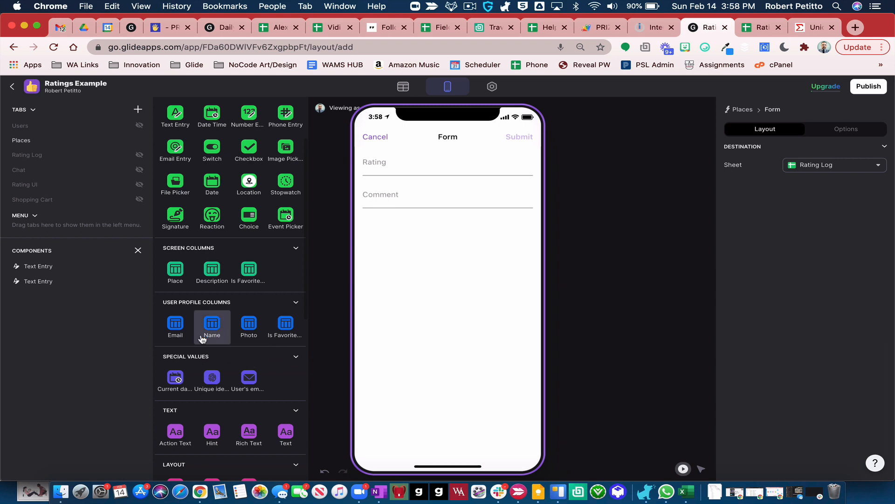
pyautogui.click(175, 377)
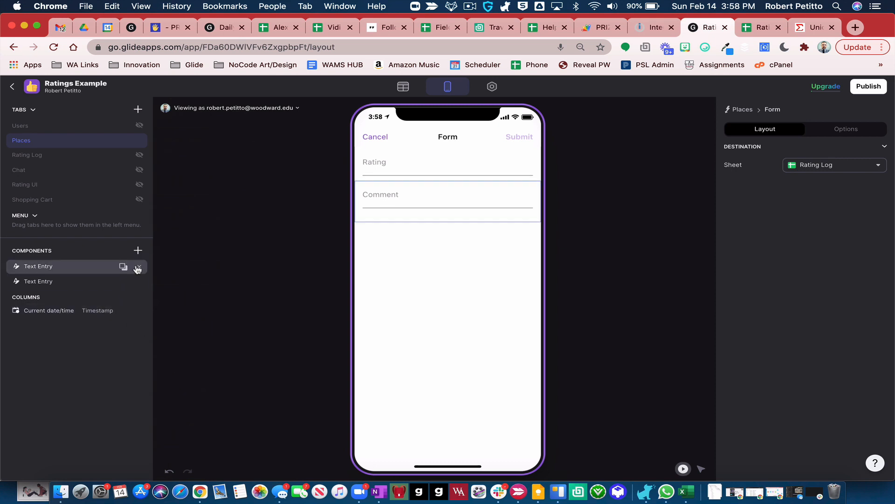
# Add the user's email address special value to the rating form, saved to the User column
pyautogui.click(138, 250)
pyautogui.scroll(-2, 202, 316)
pyautogui.scroll(-1, 202, 316)
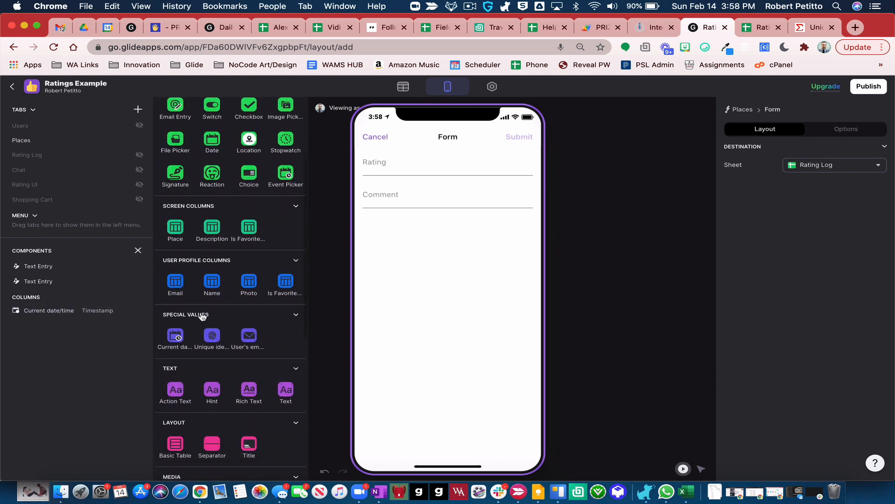
pyautogui.click(249, 338)
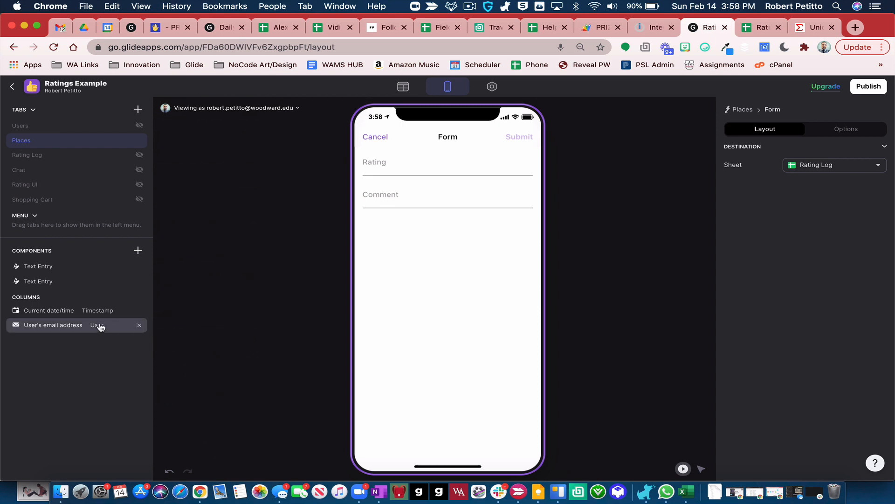
# Add the Place screen column to the rating form, saved to the Place column
pyautogui.click(138, 251)
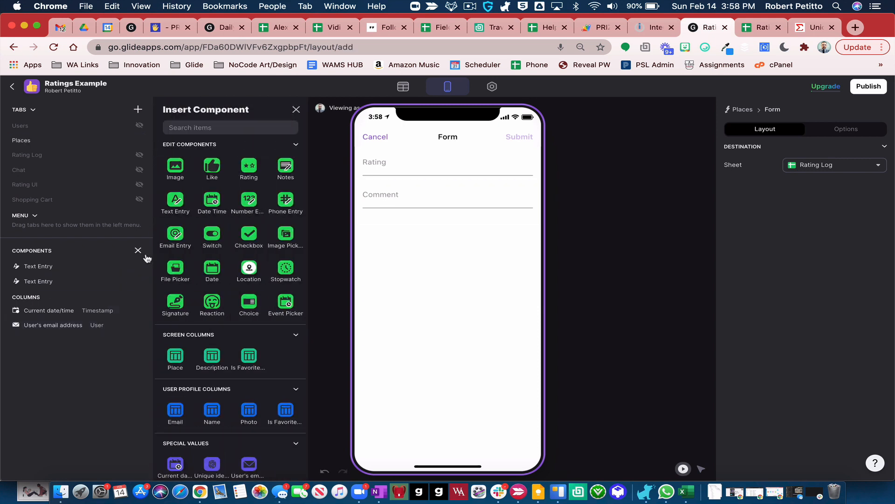
pyautogui.scroll(-2, 212, 371)
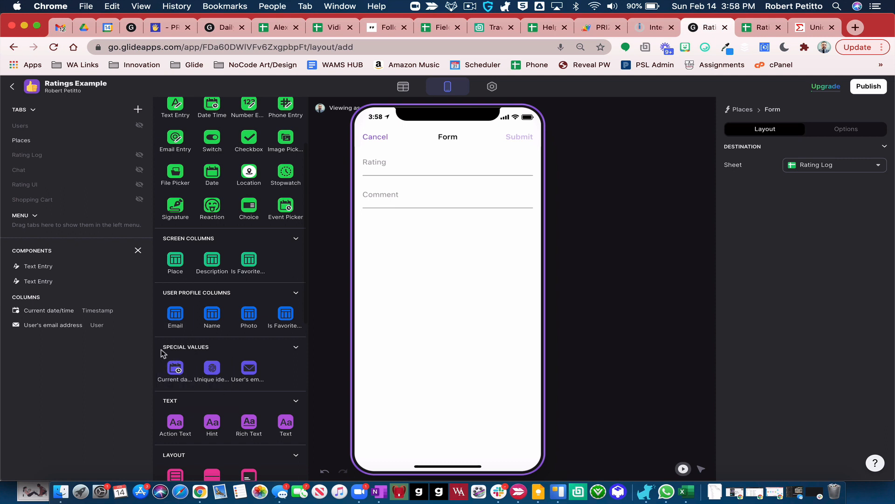
pyautogui.click(175, 260)
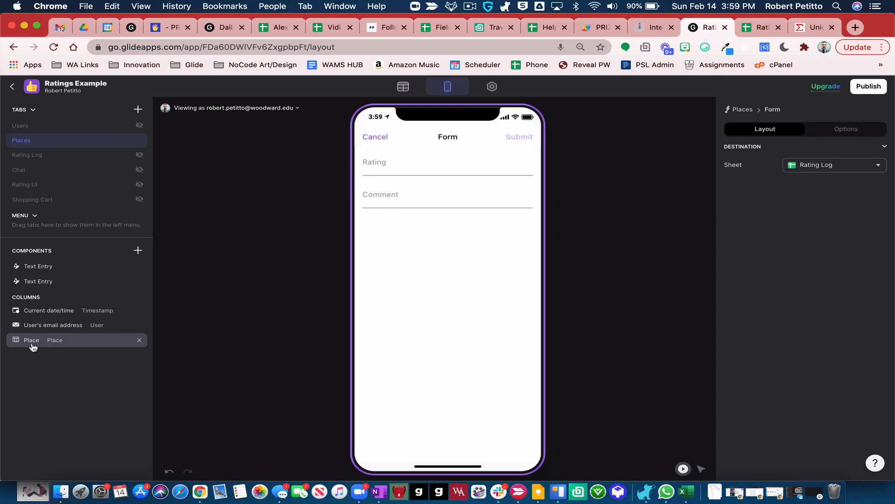
# Make the Comment text entry in the rating form required
pyautogui.click(382, 199)
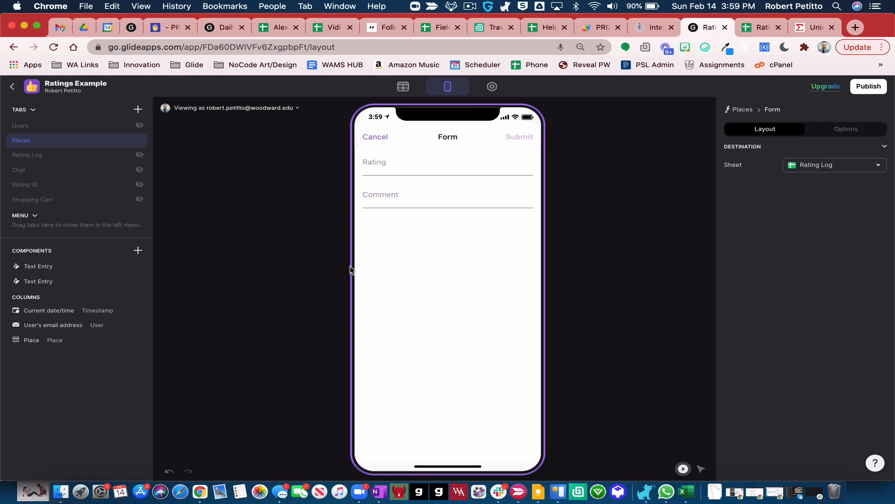
pyautogui.click(393, 199)
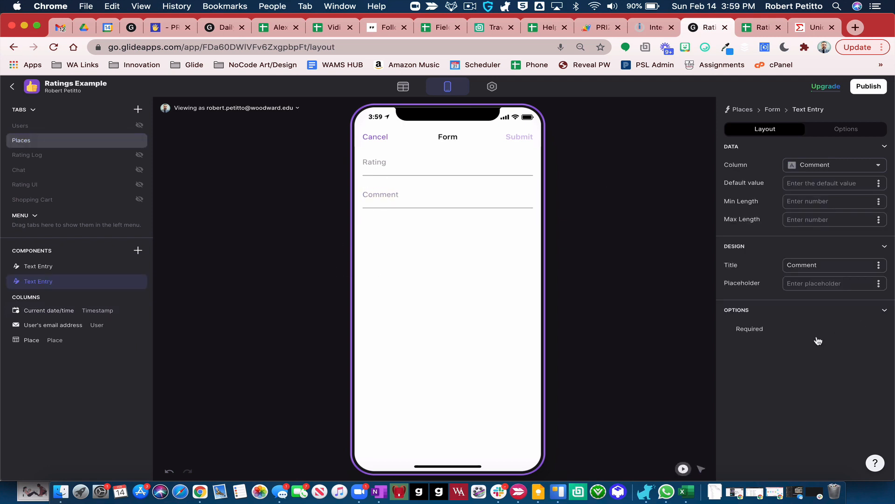
pyautogui.click(755, 330)
pyautogui.click(633, 261)
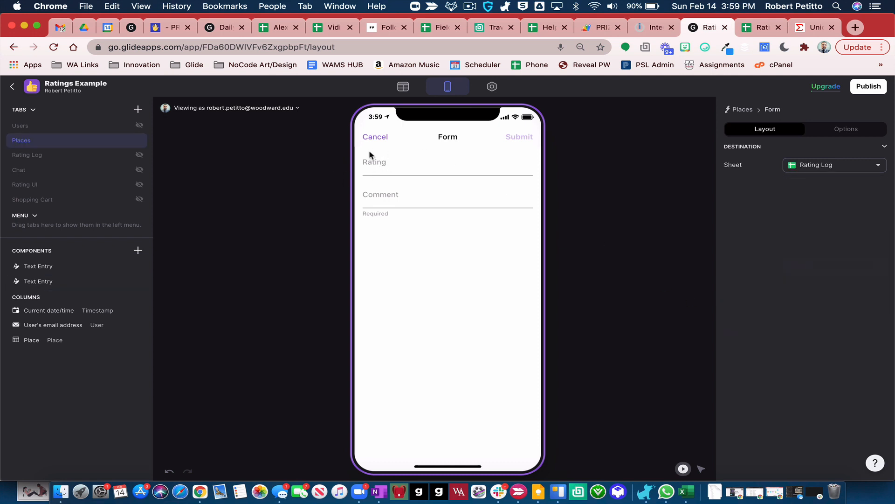
# Replace the Rating text entry in the form with a Rating component
pyautogui.click(370, 165)
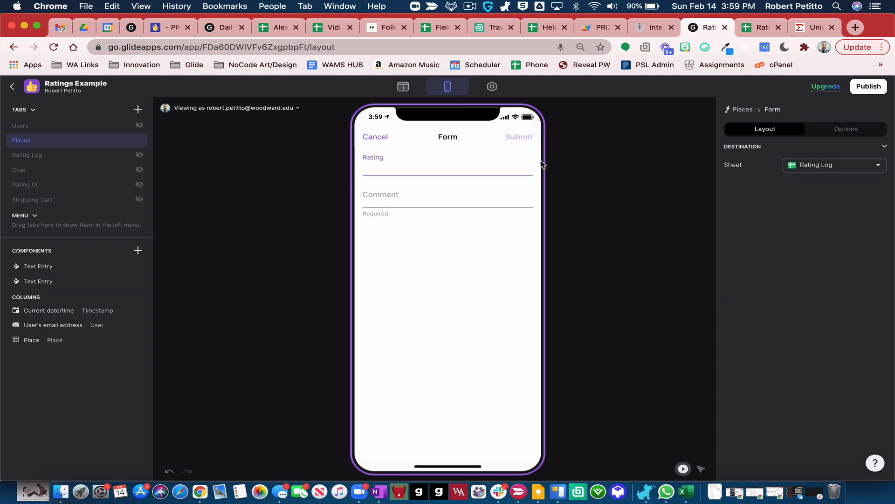
pyautogui.click(562, 167)
pyautogui.press('super')
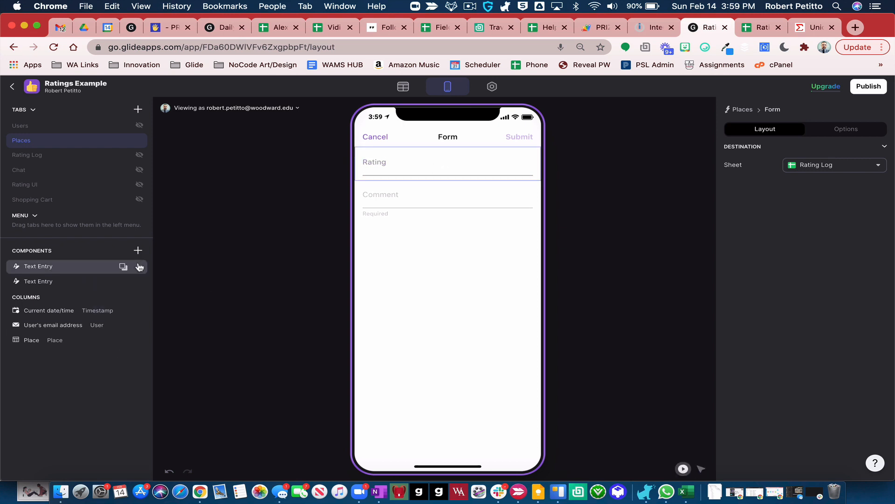
pyautogui.click(139, 267)
pyautogui.click(137, 250)
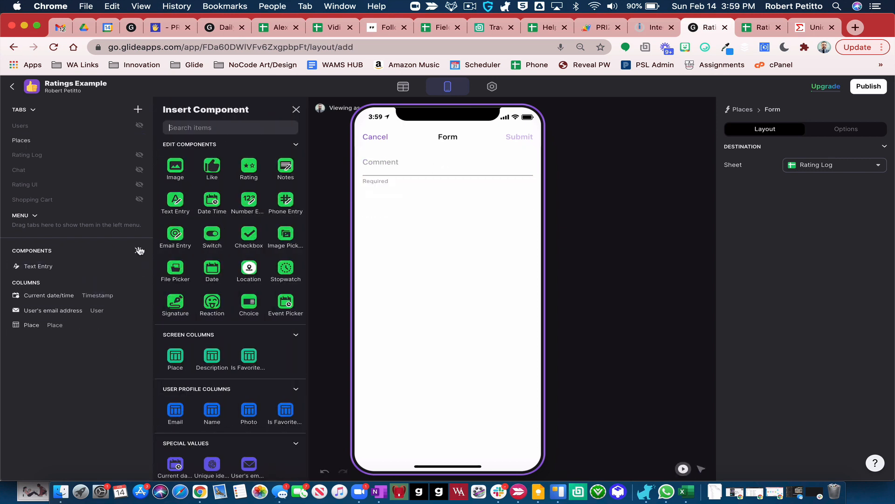
pyautogui.write('rating')
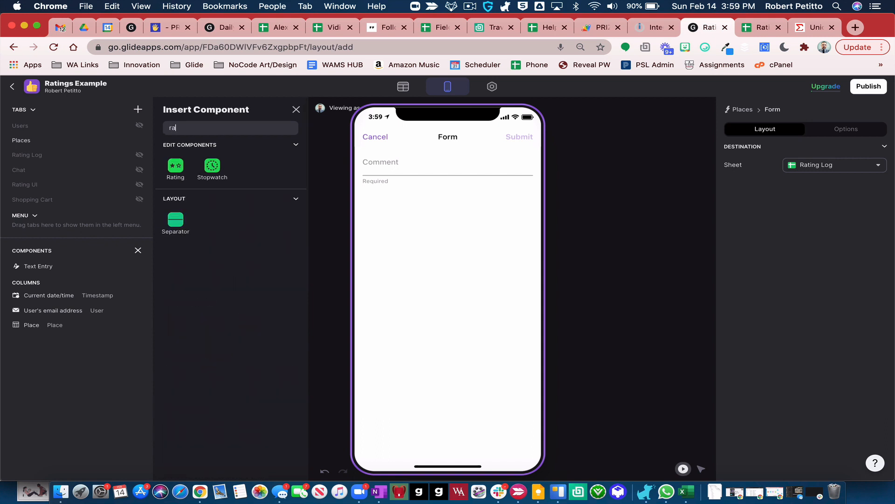
pyautogui.click(183, 173)
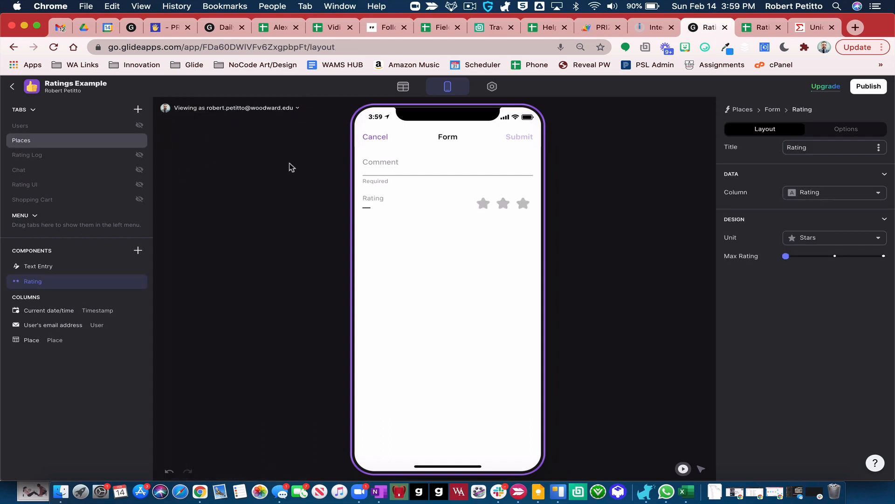
# Set the Rating component's maximum to five stars and move it above the Comment text entry
pyautogui.click(883, 257)
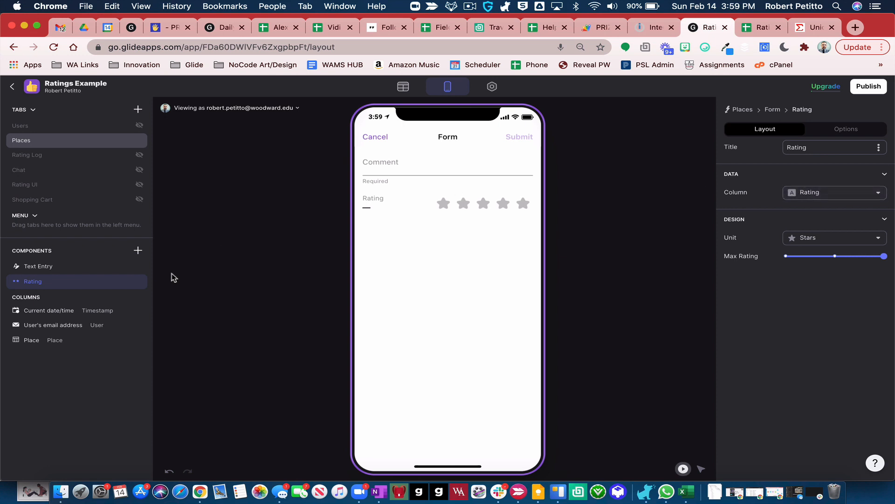
pyautogui.moveTo(70, 283); pyautogui.dragTo(72, 258)
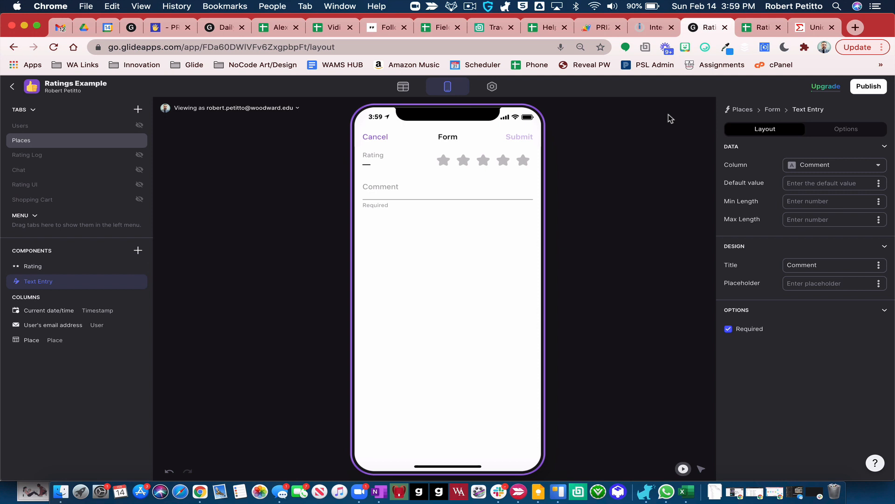
# Try a one-star rating in the form preview and cancel the form
pyautogui.click(452, 160)
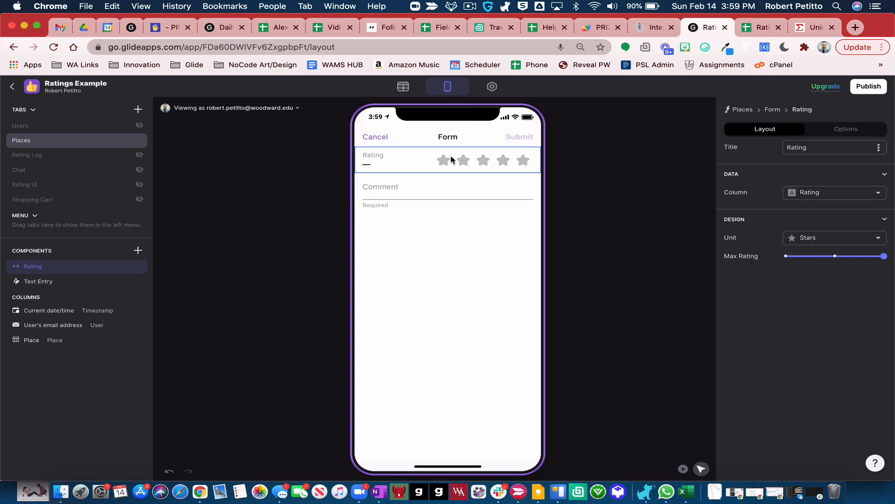
pyautogui.click(452, 160)
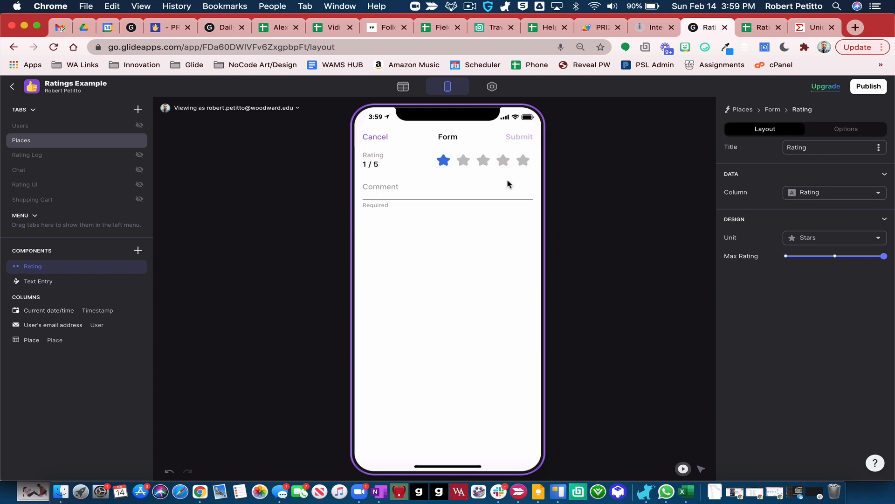
pyautogui.click(381, 137)
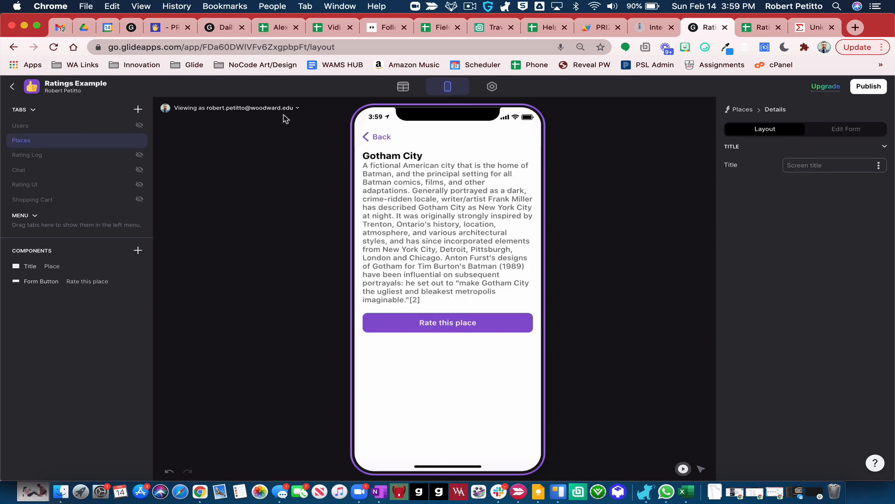
# Submit a five-star rating for Gotham City with the comment "Awesome place!"
pyautogui.click(454, 329)
pyautogui.click(524, 162)
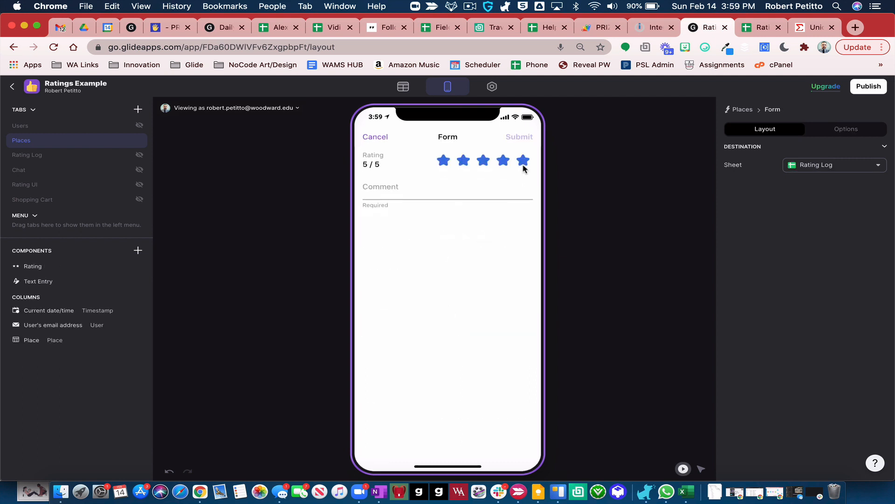
pyautogui.click(398, 187)
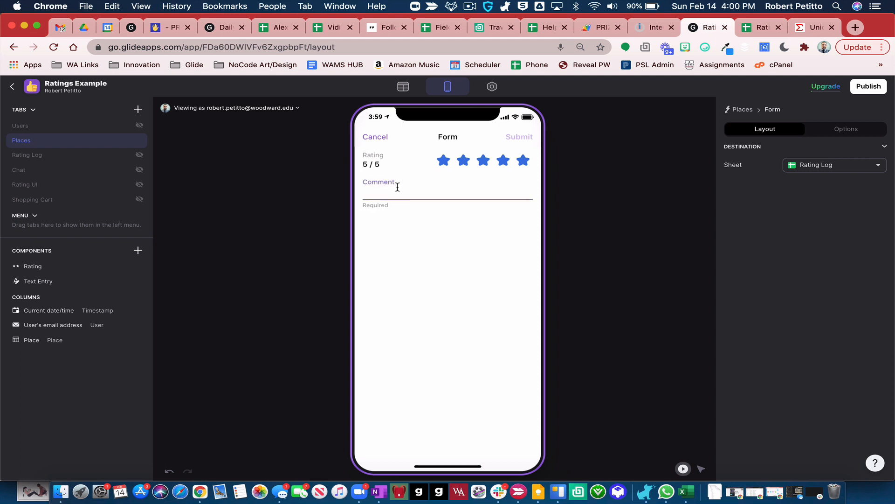
pyautogui.write('Awesome place!')
pyautogui.click(518, 137)
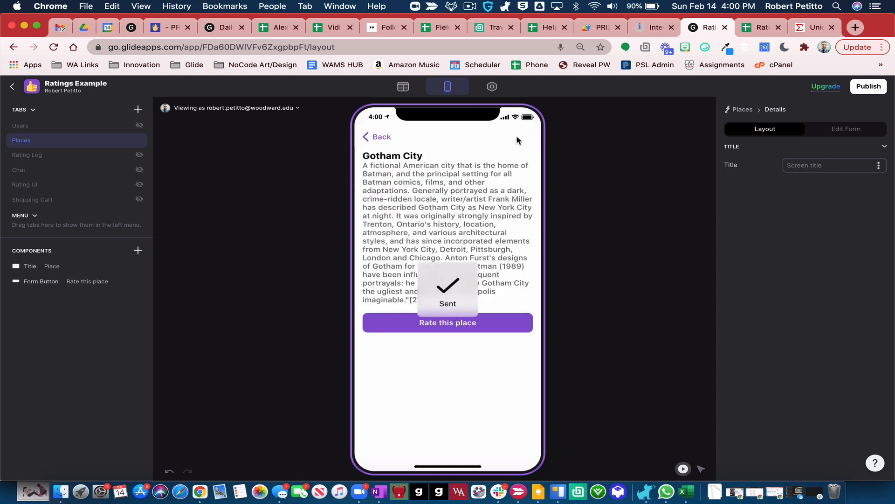
# Check each value of the submitted rating in the Rating Log table of the data editor
pyautogui.click(403, 87)
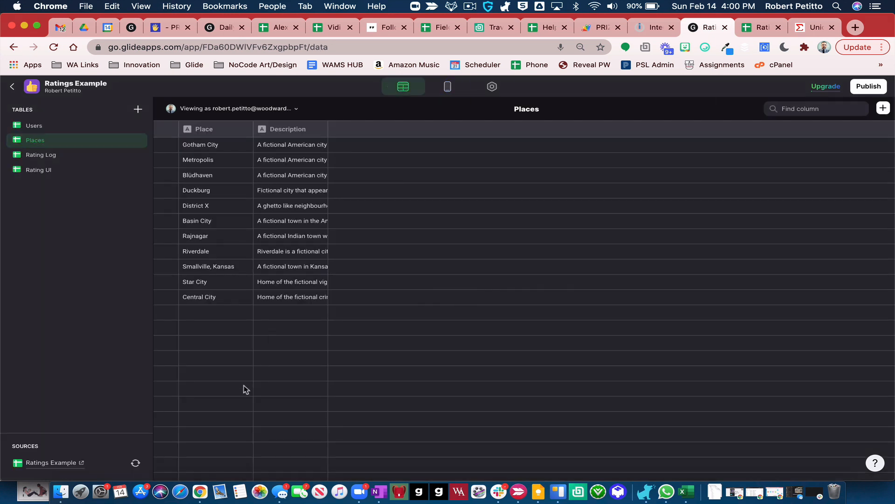
pyautogui.click(37, 157)
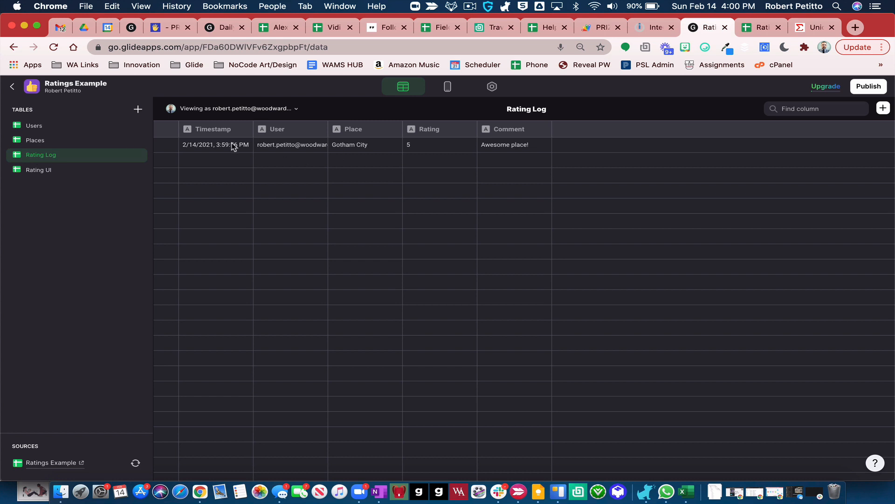
pyautogui.click(216, 146)
pyautogui.click(290, 144)
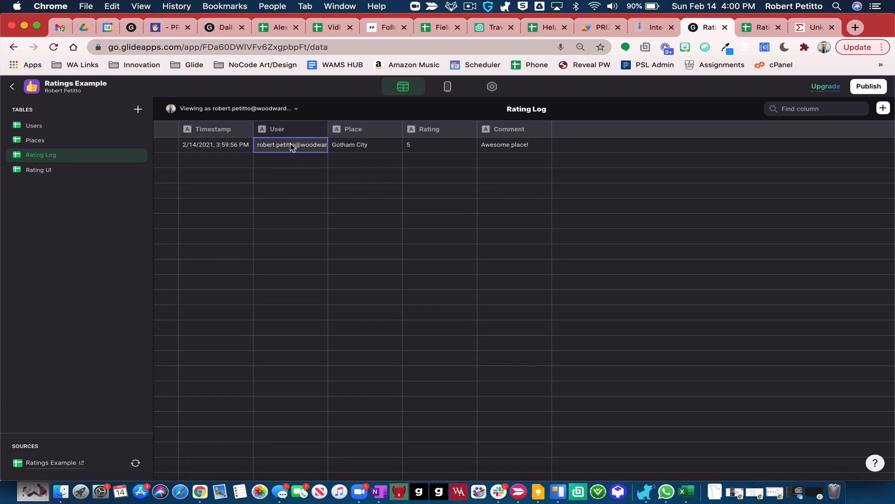
pyautogui.click(375, 145)
pyautogui.click(441, 149)
pyautogui.click(519, 147)
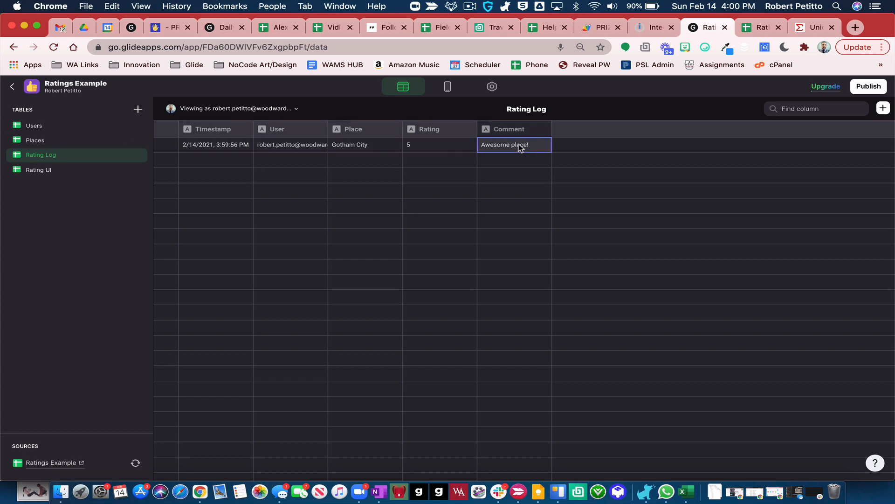
# Change the Rating Log's Timestamp column type to Date/Time
pyautogui.click(247, 131)
pyautogui.click(233, 150)
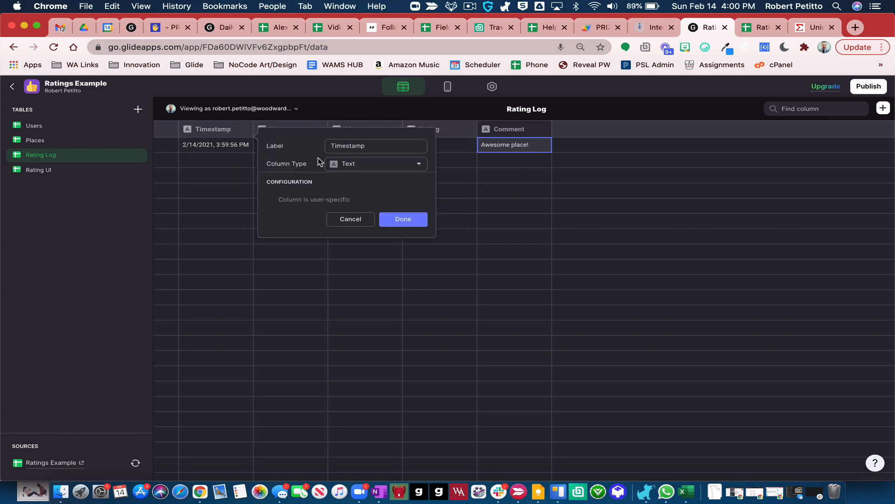
pyautogui.click(385, 165)
pyautogui.click(387, 217)
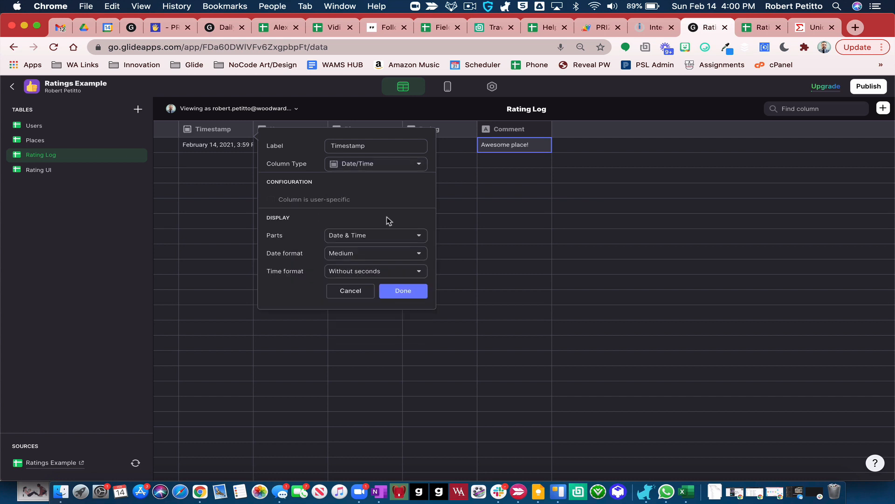
pyautogui.click(411, 294)
# Change the Rating Log's User column type to Email
pyautogui.click(320, 130)
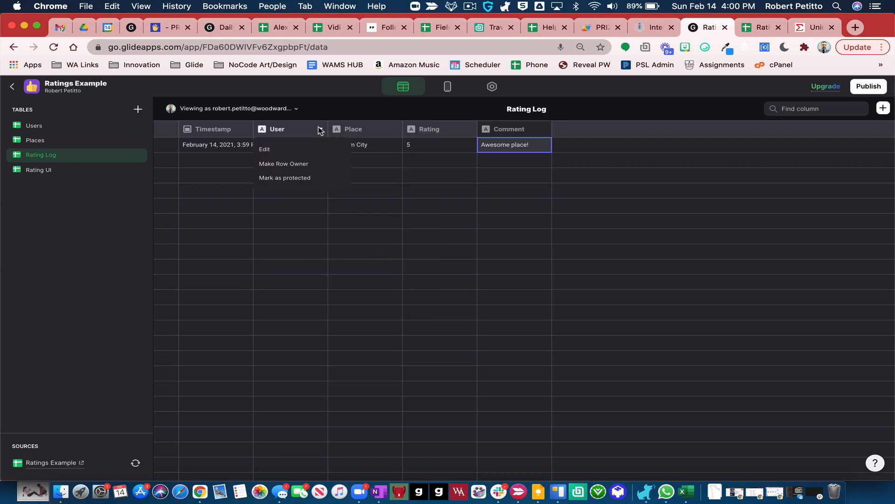
pyautogui.click(306, 150)
pyautogui.click(448, 163)
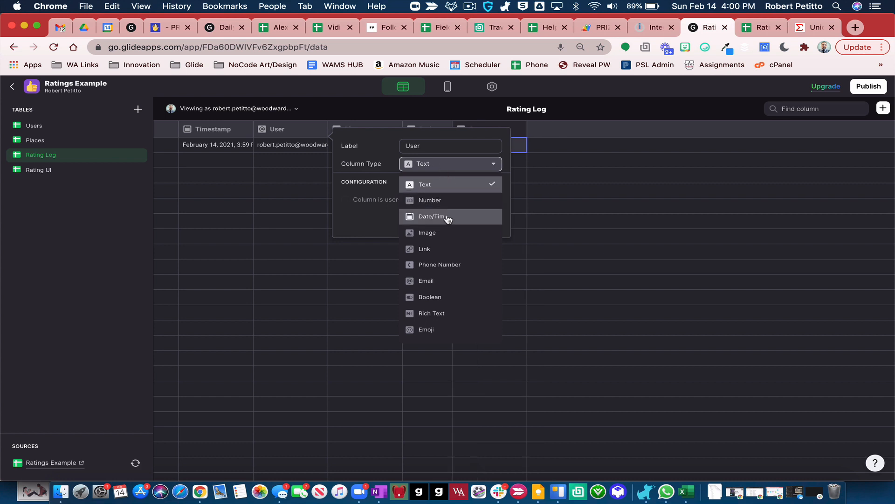
pyautogui.click(435, 280)
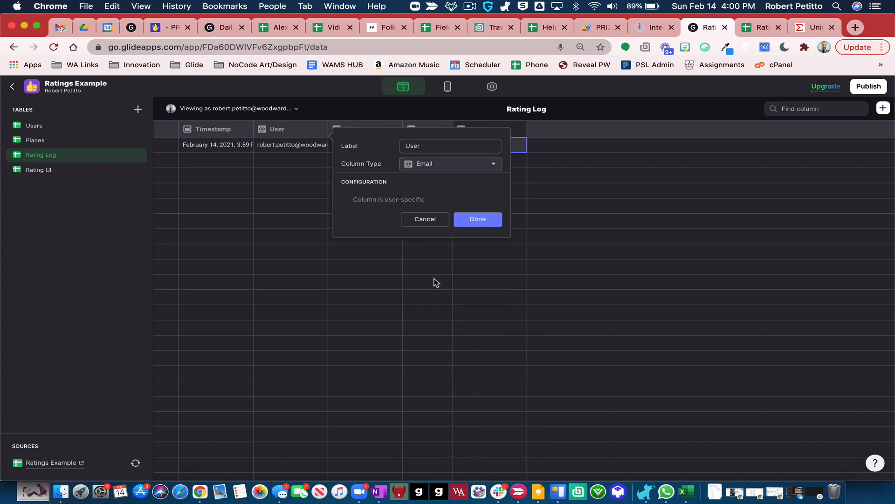
pyautogui.click(480, 220)
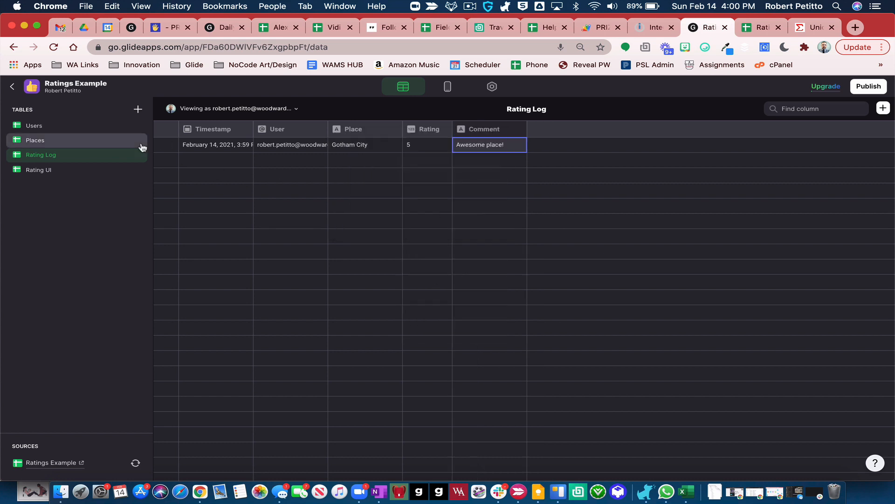
# Compare the Users table with the Rating Log and inspect the logged rating and place values
pyautogui.click(89, 130)
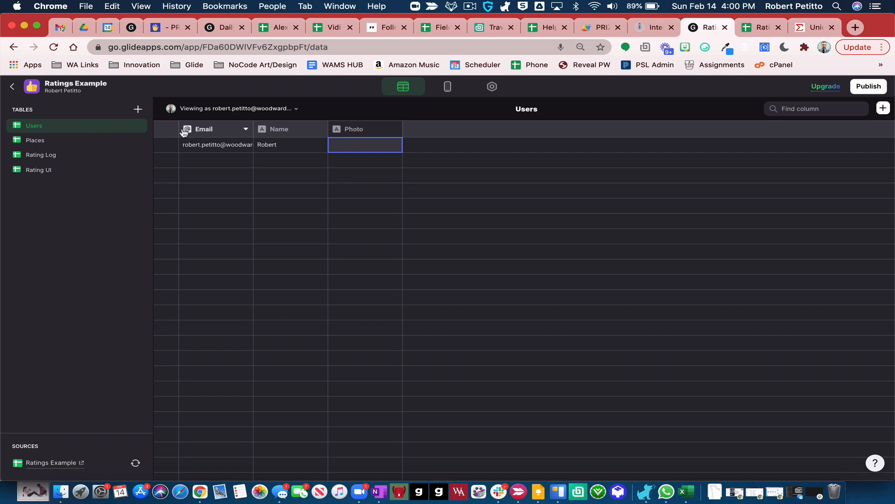
pyautogui.click(86, 155)
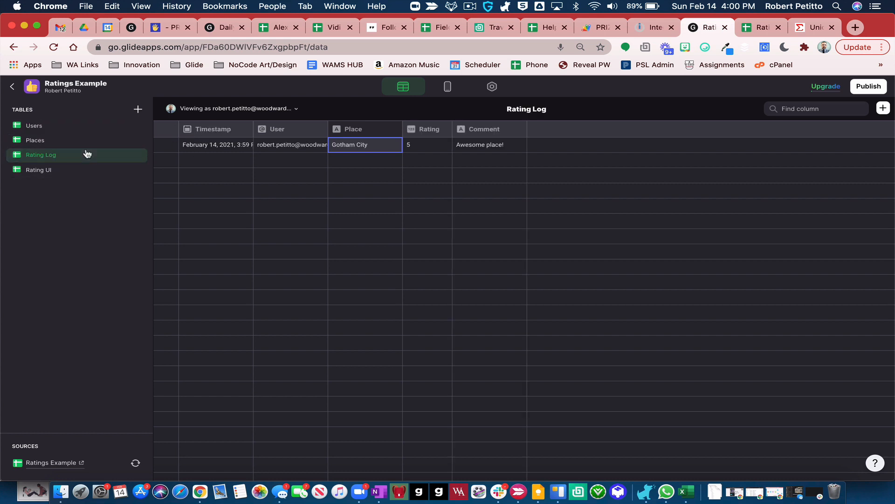
pyautogui.click(427, 148)
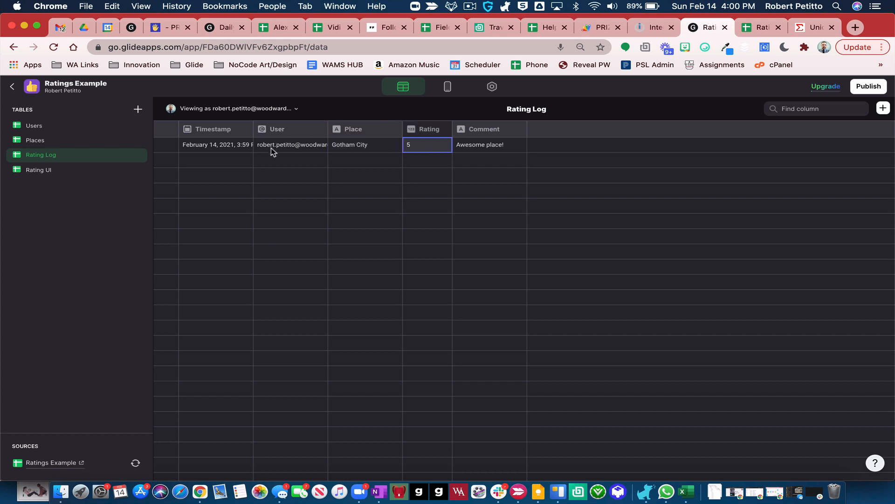
pyautogui.click(364, 148)
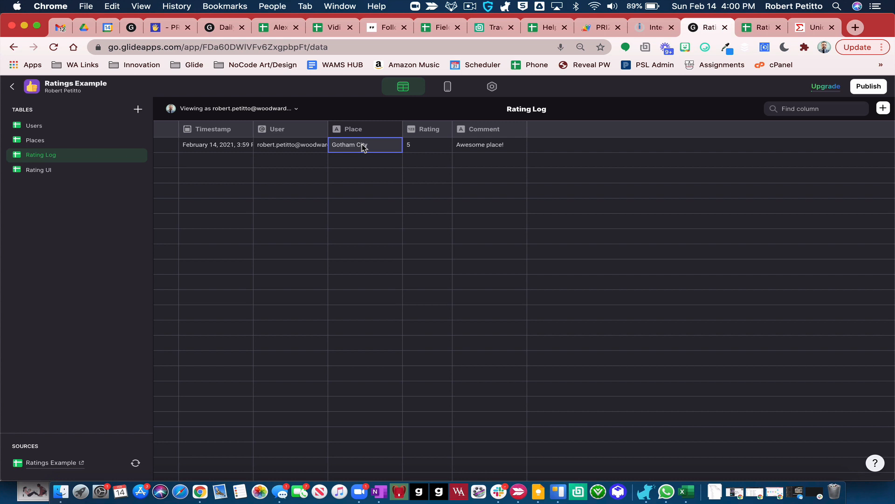
# Add a Relation column labelled rel_ratings to the Places table
pyautogui.click(83, 140)
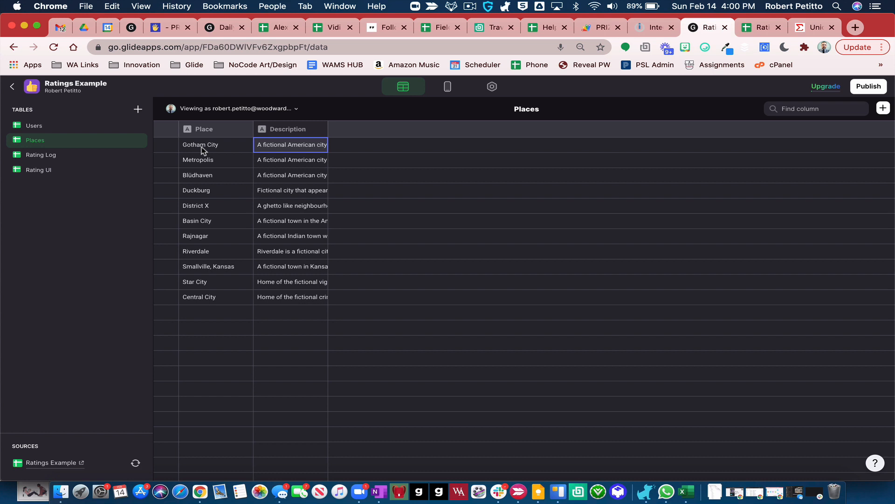
pyautogui.click(883, 109)
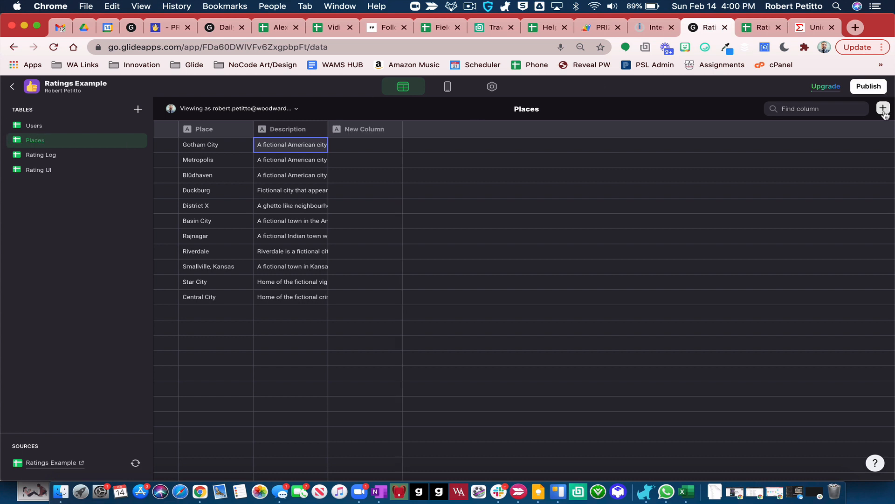
pyautogui.click(490, 168)
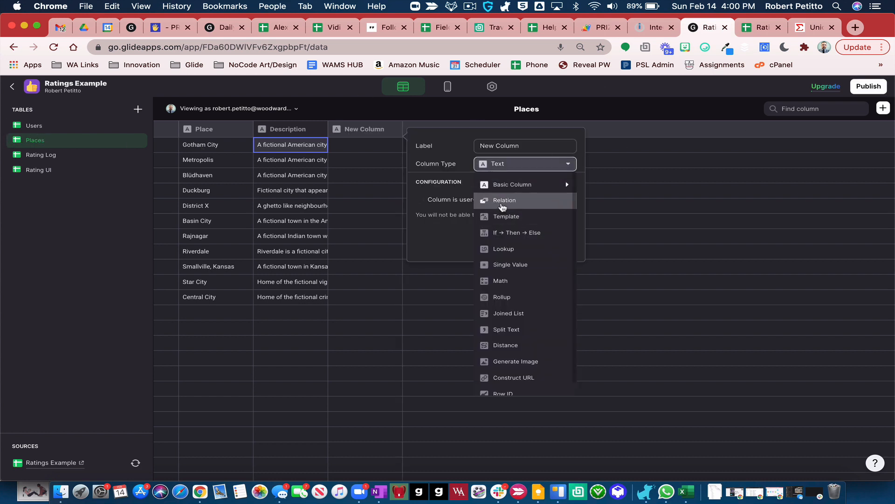
pyautogui.click(503, 201)
pyautogui.click(518, 147)
pyautogui.press('super+a')
pyautogui.write('re')
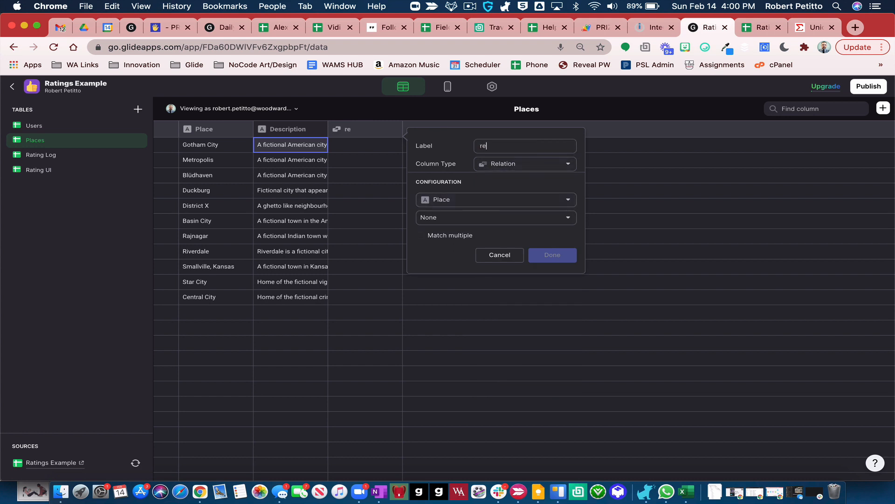
pyautogui.write('l_ratings')
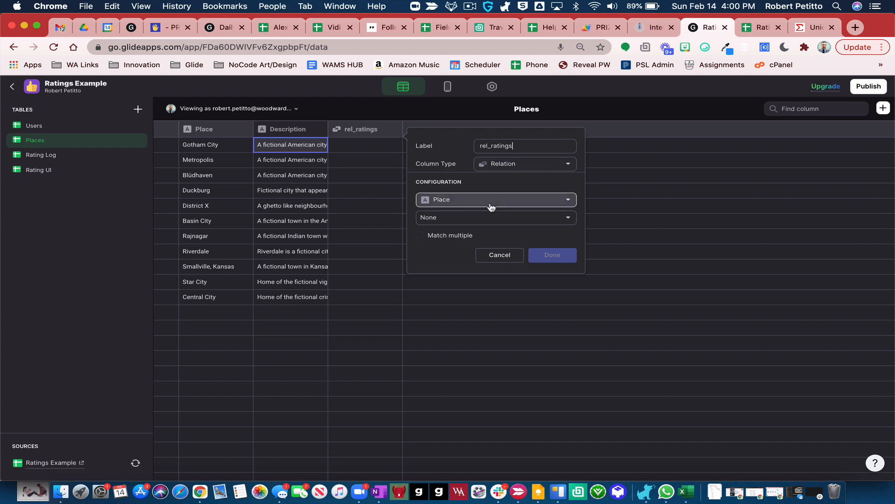
# Match the relation's Place values to the Rating Log's Place column, allow multiple matches, and save the column
pyautogui.click(451, 217)
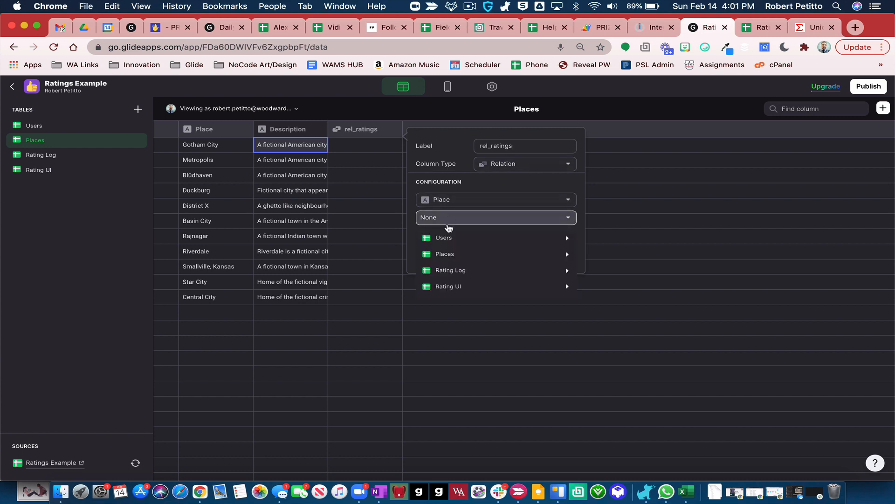
pyautogui.moveTo(448, 260)
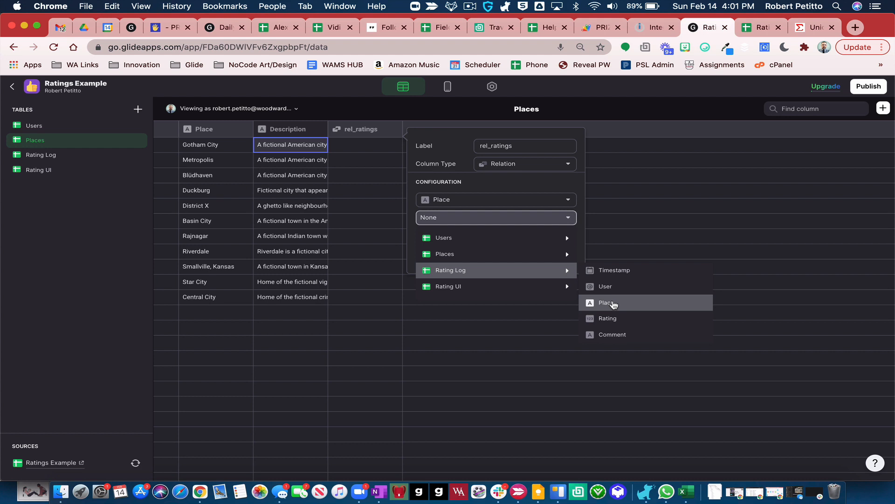
pyautogui.click(639, 303)
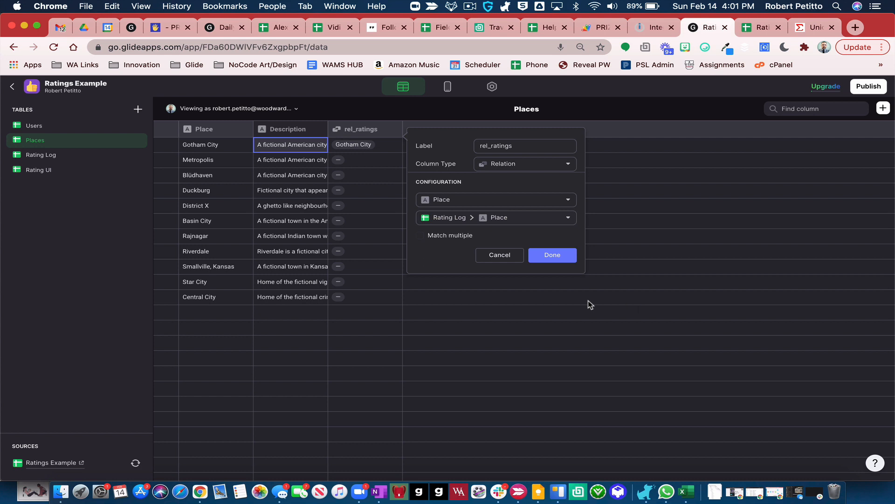
pyautogui.click(420, 235)
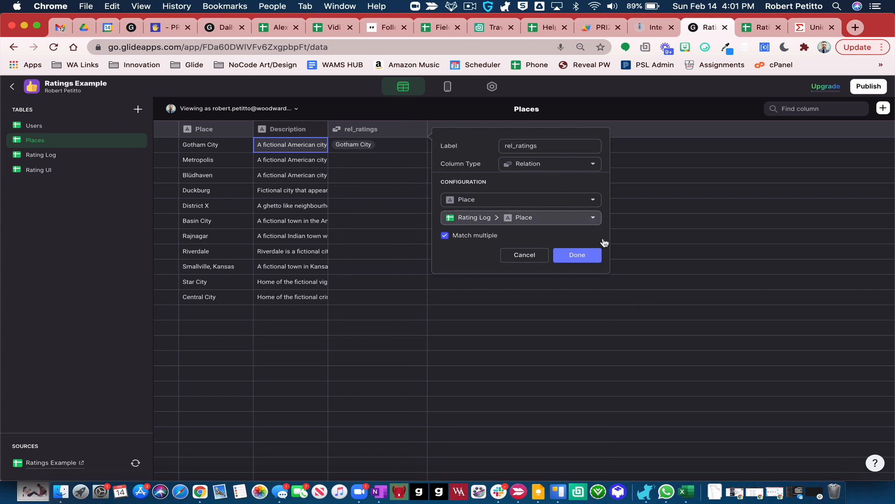
pyautogui.click(590, 255)
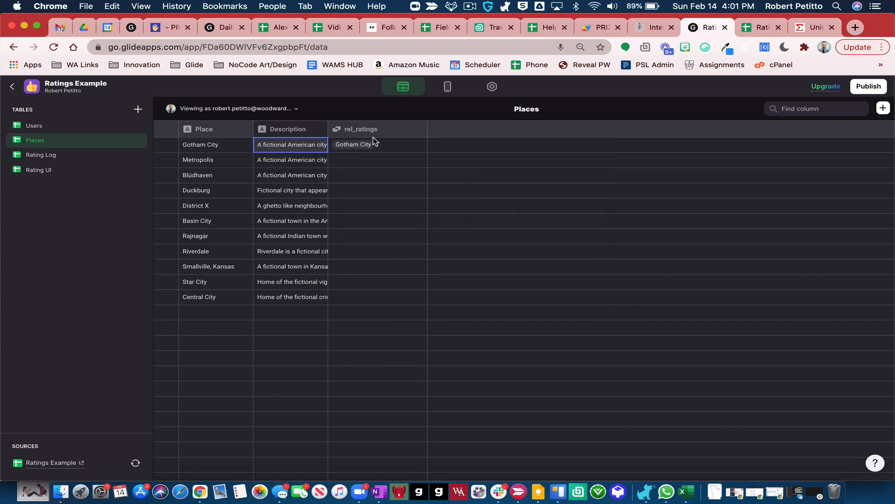
# Check the rel_ratings cells for Gotham City and the remaining places
pyautogui.click(392, 144)
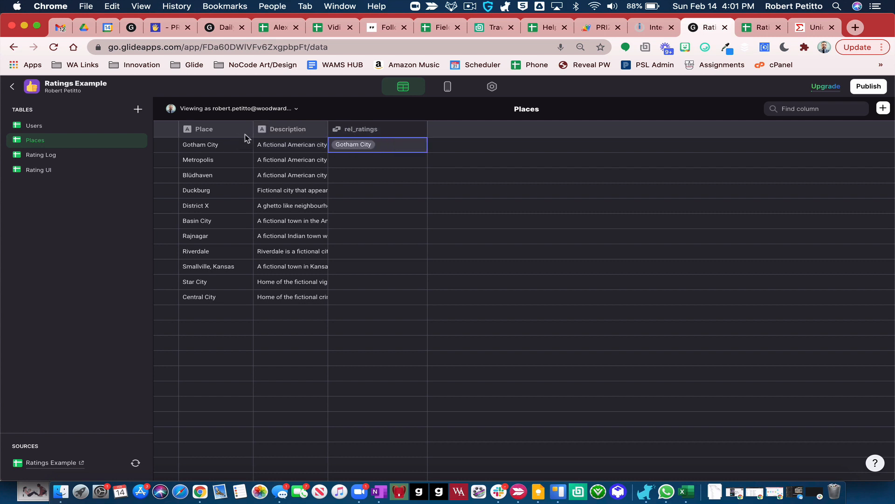
pyautogui.moveTo(383, 159); pyautogui.dragTo(357, 292)
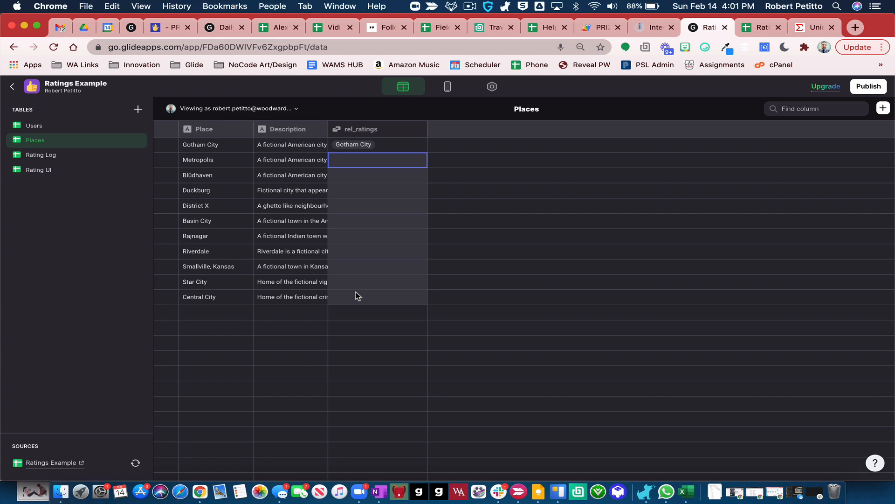
pyautogui.click(390, 134)
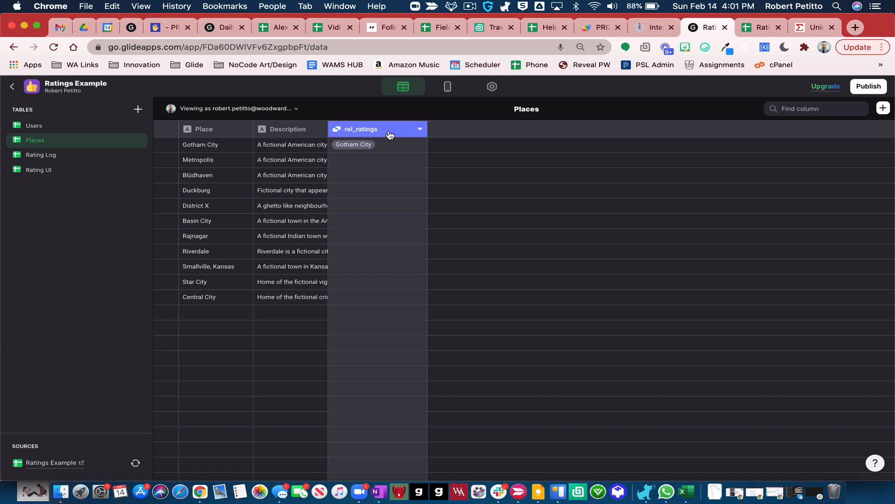
# Add a Rollup column labelled AvgRating to the Places table
pyautogui.click(883, 108)
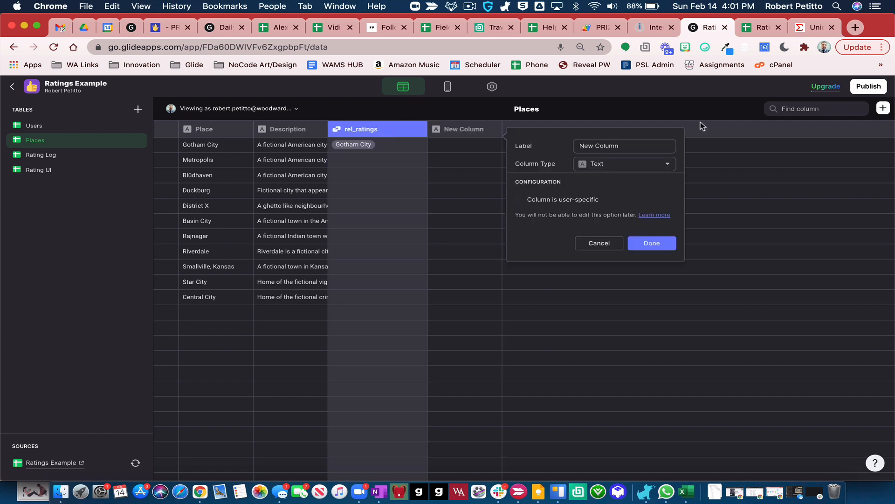
pyautogui.moveTo(635, 146); pyautogui.dragTo(571, 146)
pyautogui.write('Ac')
pyautogui.press('BackSpace')
pyautogui.write('vgRating')
pyautogui.click(647, 173)
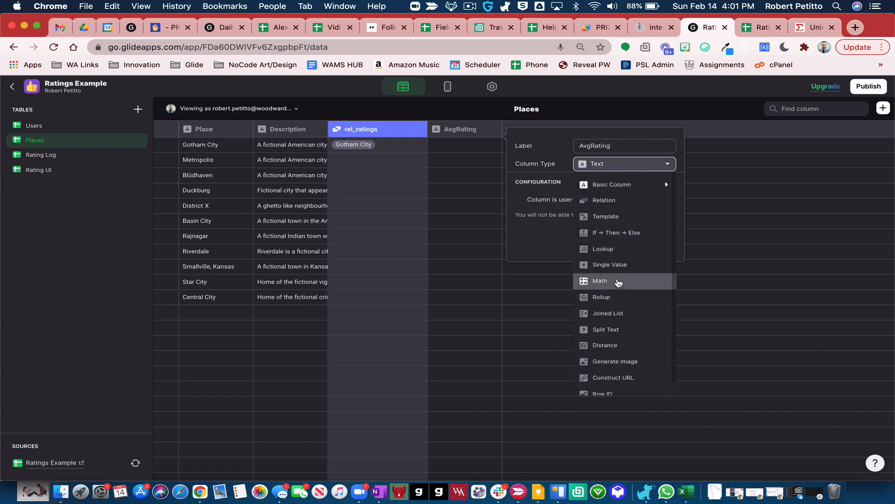
pyautogui.click(617, 296)
# Configure the rollup to average the Rating values from rel_ratings, save it, and check Gotham City's result
pyautogui.click(589, 202)
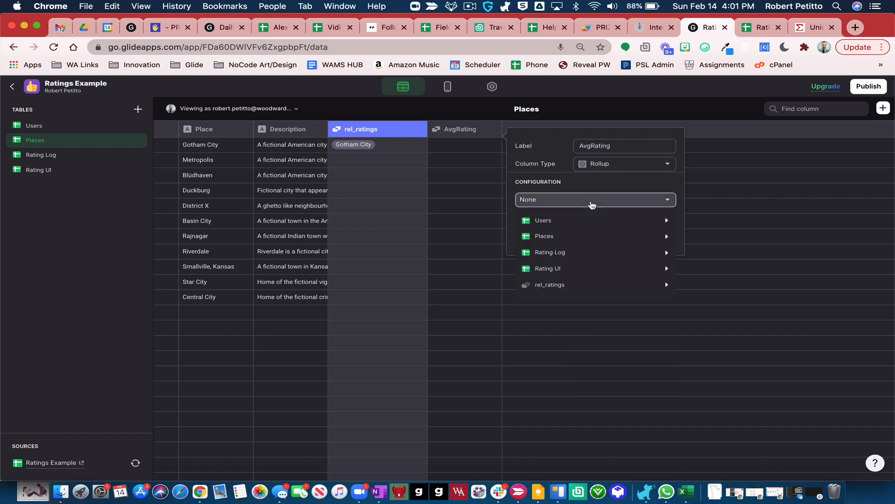
pyautogui.moveTo(571, 286)
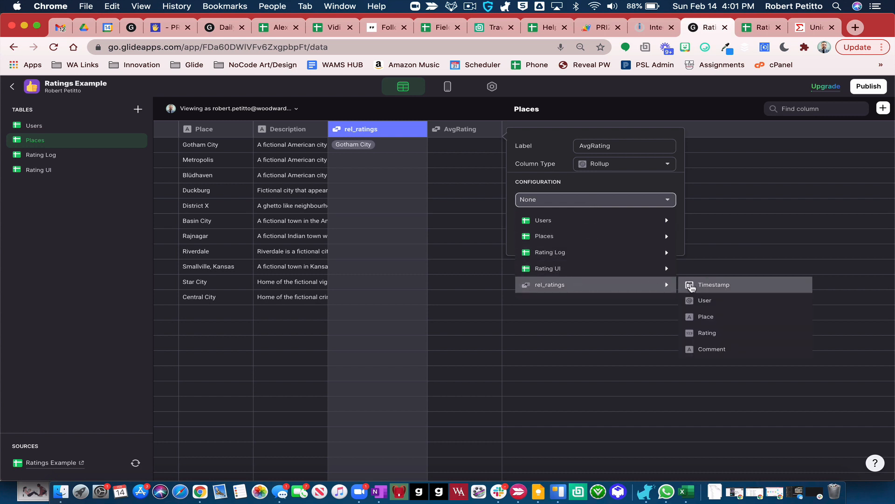
pyautogui.click(705, 333)
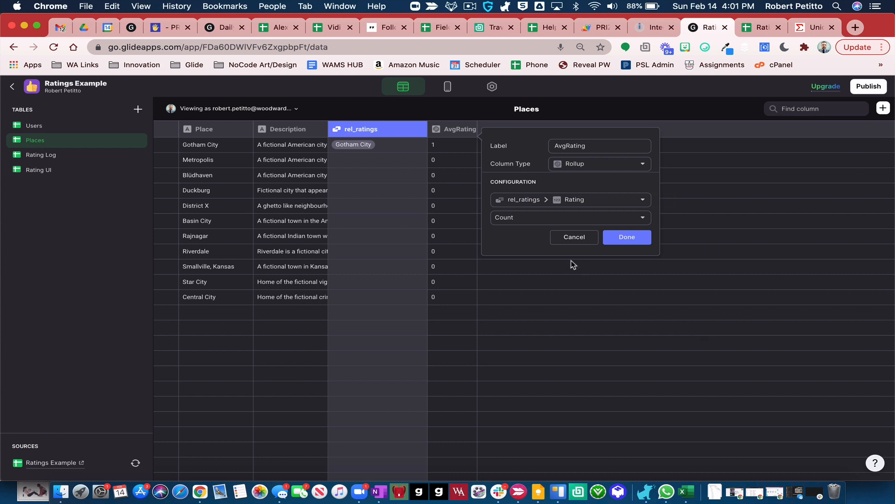
pyautogui.click(515, 217)
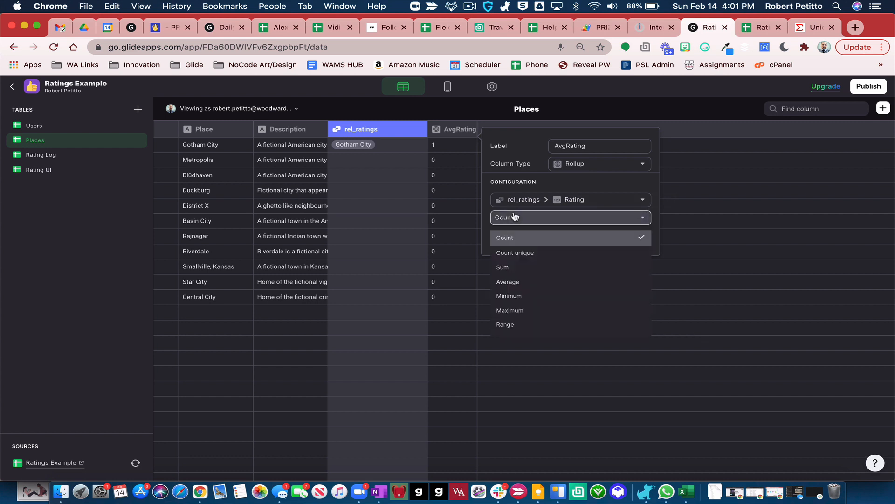
pyautogui.click(520, 282)
pyautogui.click(614, 237)
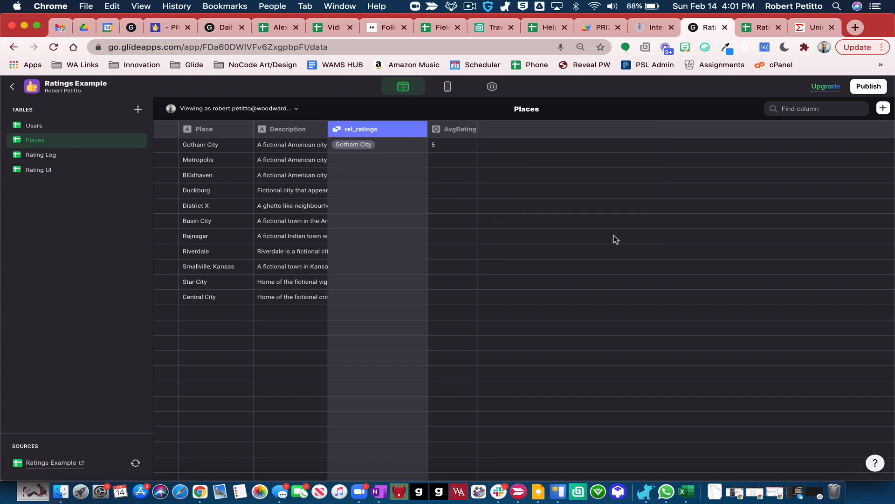
pyautogui.click(447, 144)
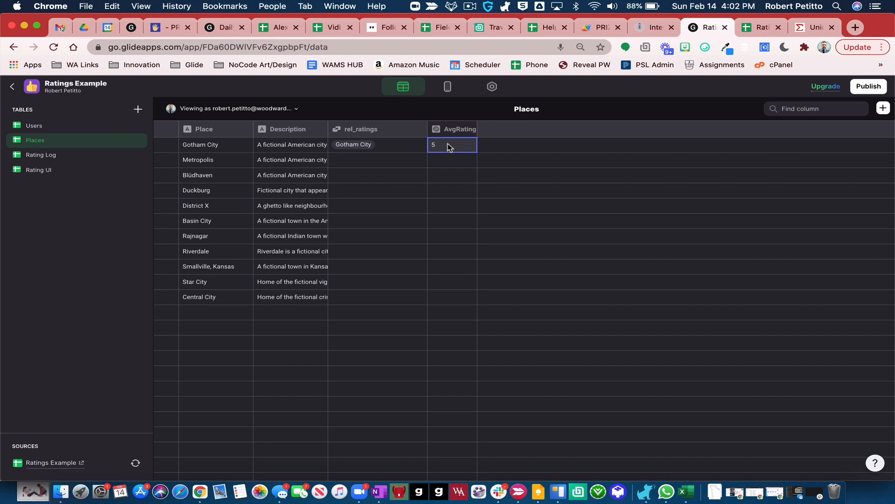
# Submit a three-star rating for Gotham City with a comment about an average experience, and check its average in the Places table
pyautogui.click(447, 91)
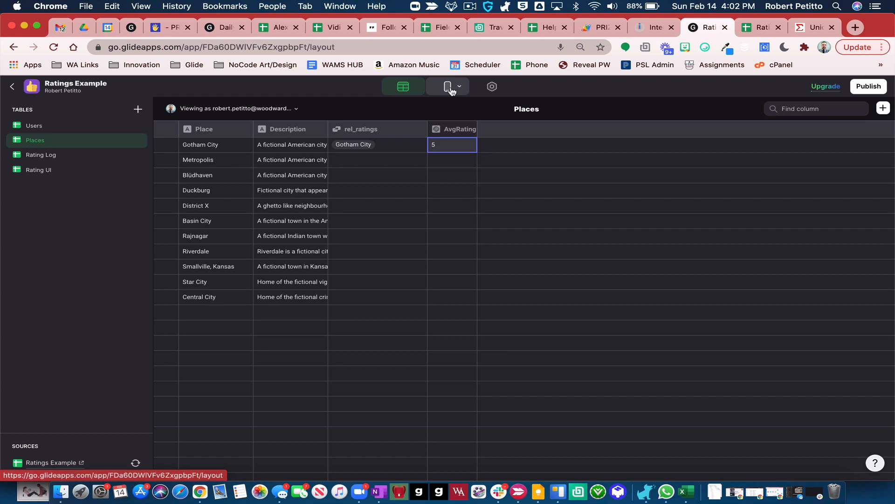
pyautogui.click(415, 322)
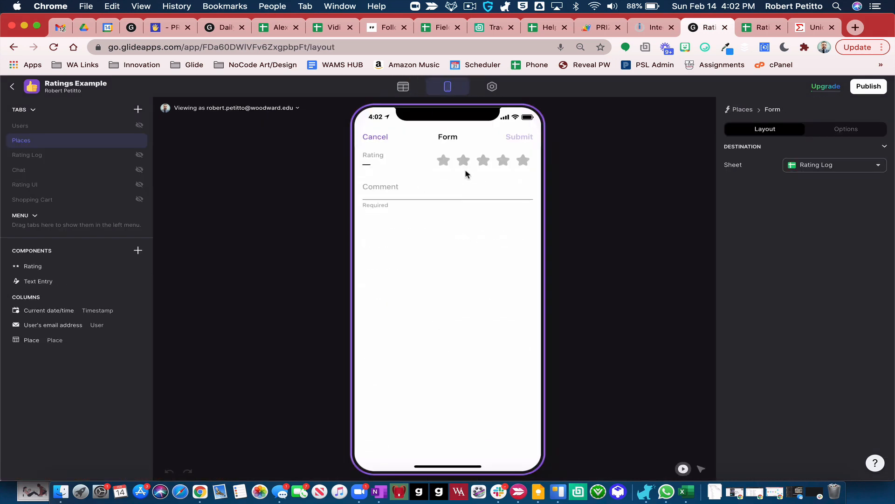
pyautogui.click(479, 164)
pyautogui.click(432, 186)
pyautogui.write('Averga')
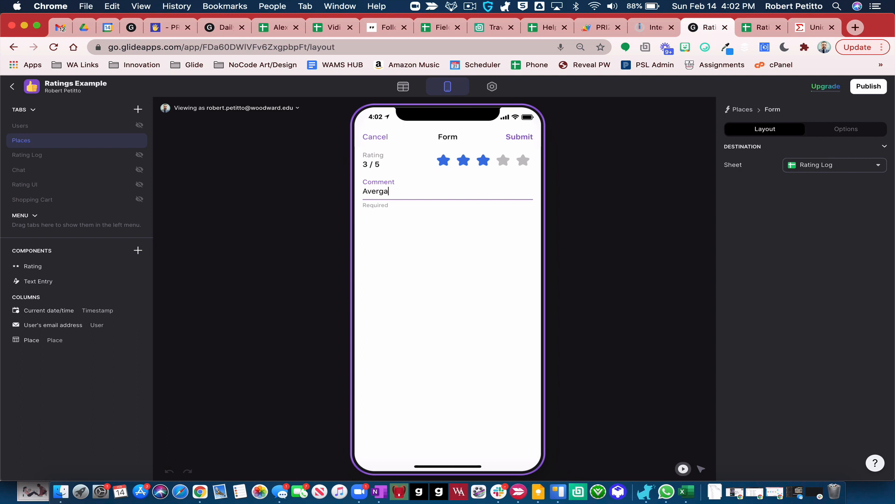
pyautogui.write('ge experience')
pyautogui.click(518, 137)
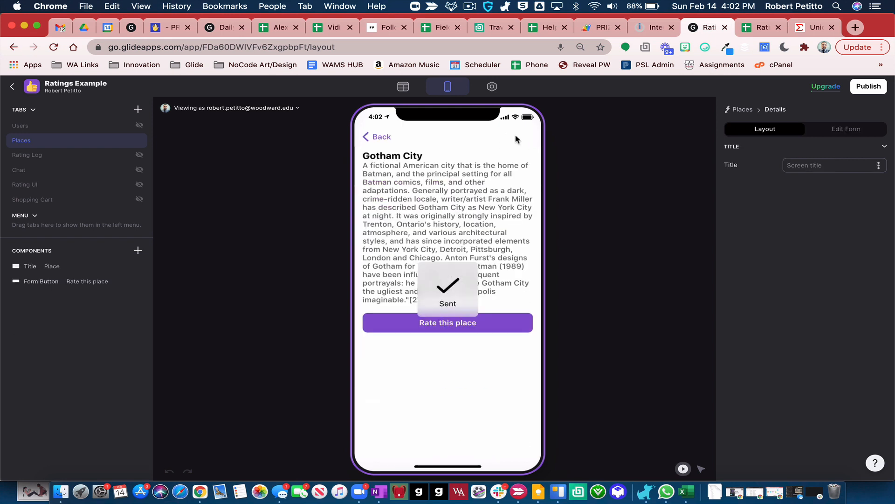
pyautogui.click(404, 87)
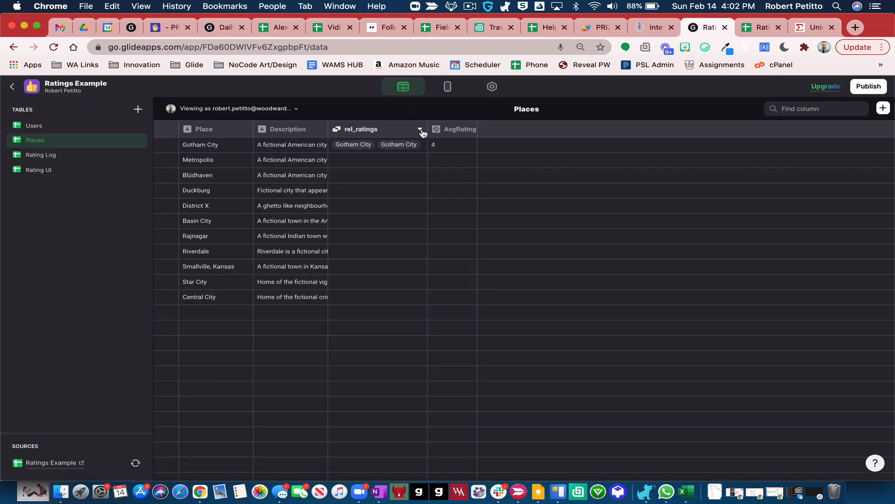
pyautogui.click(450, 147)
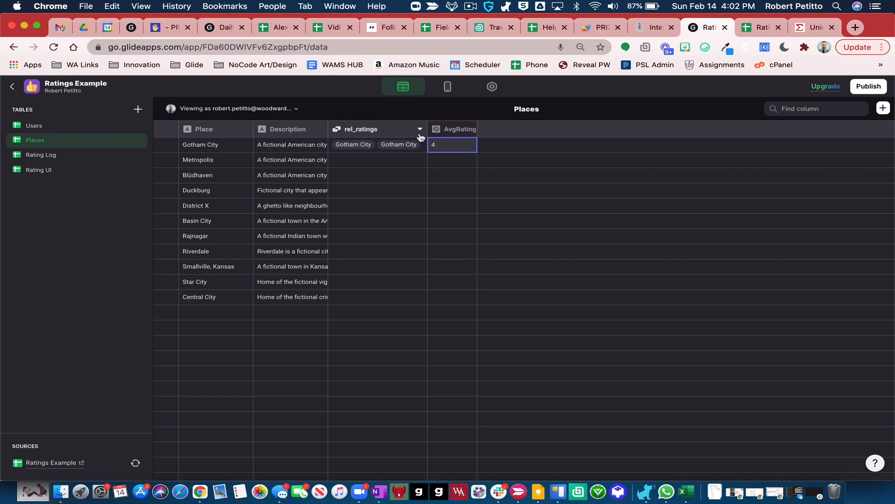
pyautogui.click(745, 47)
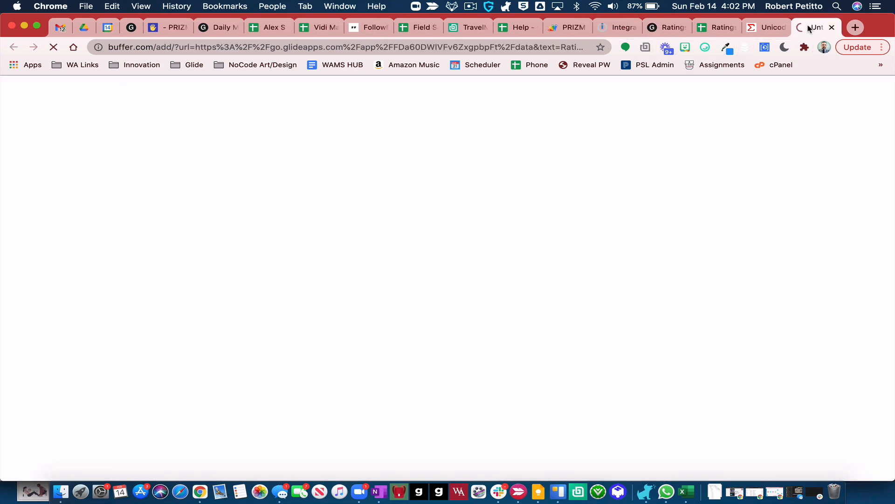
pyautogui.click(665, 26)
pyautogui.click(610, 28)
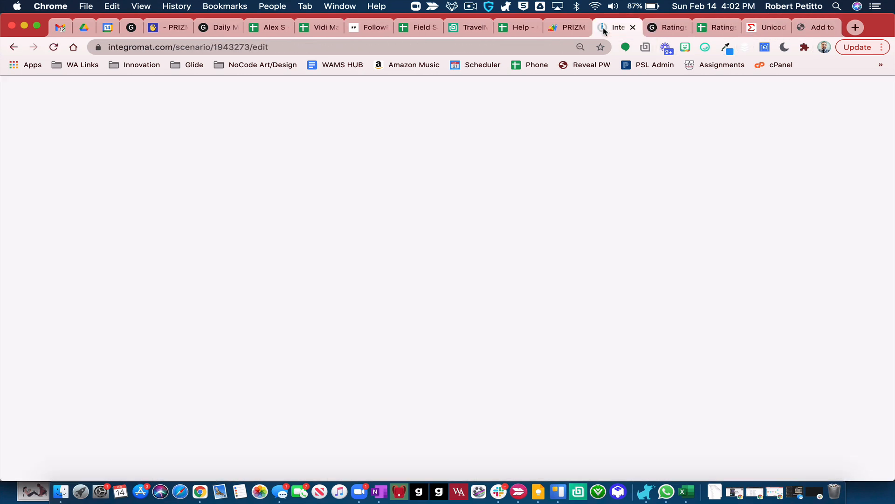
pyautogui.click(715, 29)
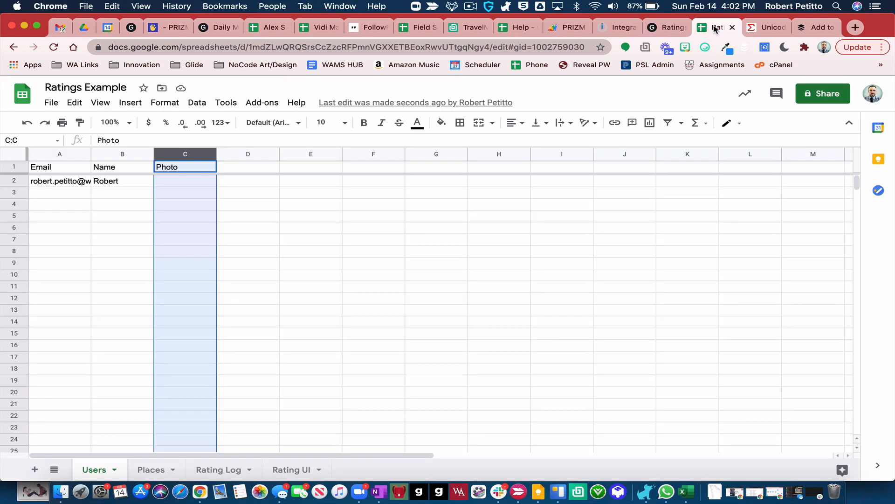
pyautogui.click(663, 27)
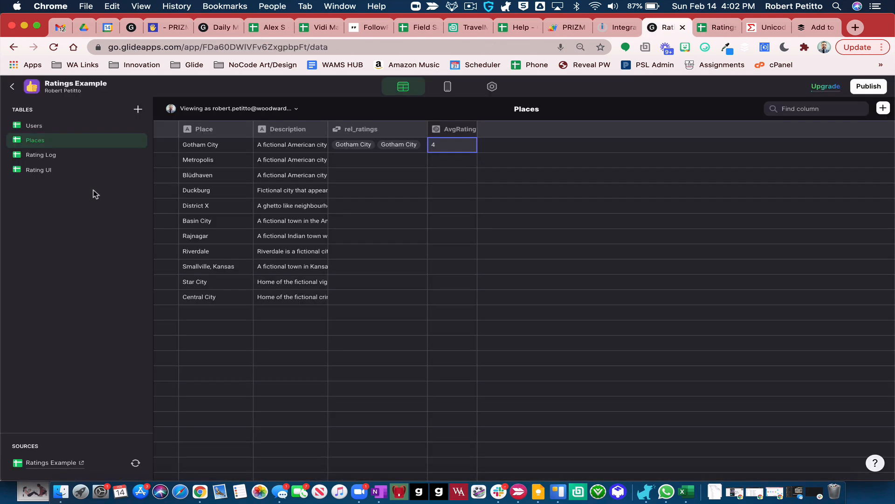
# Submit a two-star rating for Gotham City with the comment "Poor experience" and check its average in the Places table
pyautogui.click(448, 87)
pyautogui.click(424, 323)
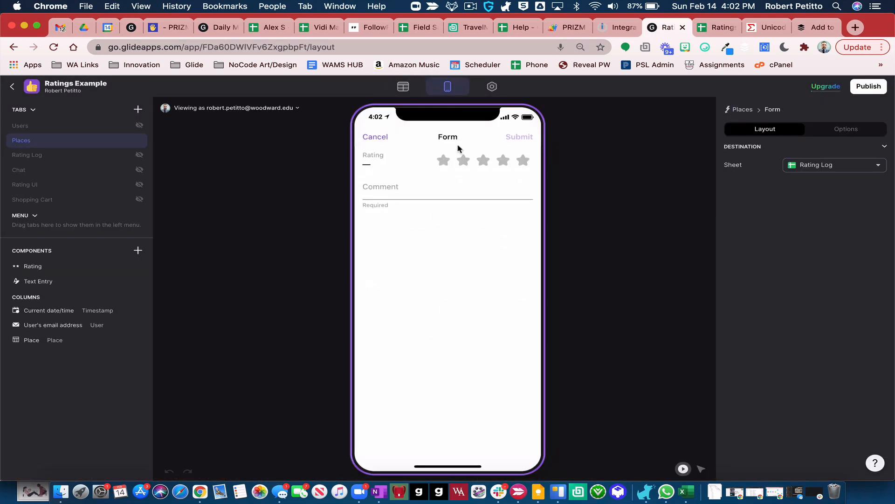
pyautogui.click(464, 160)
pyautogui.click(422, 198)
pyautogui.write('P')
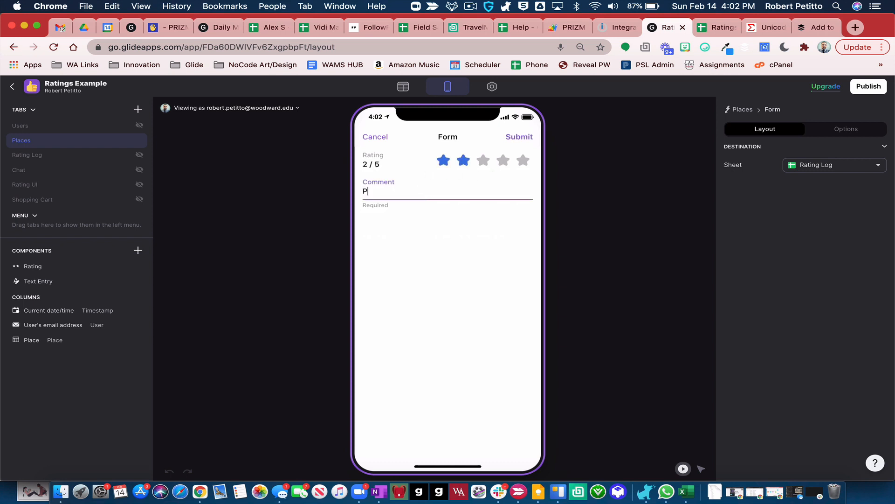
pyautogui.write('oor experience')
pyautogui.click(516, 136)
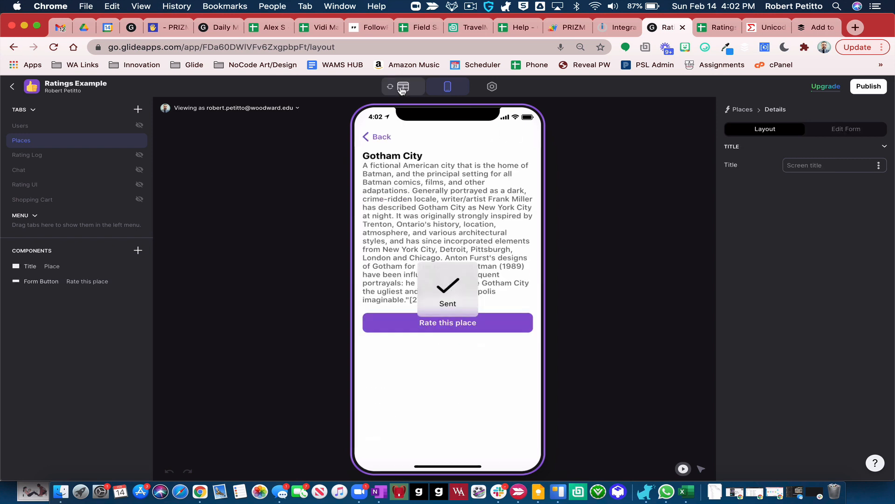
pyautogui.click(402, 88)
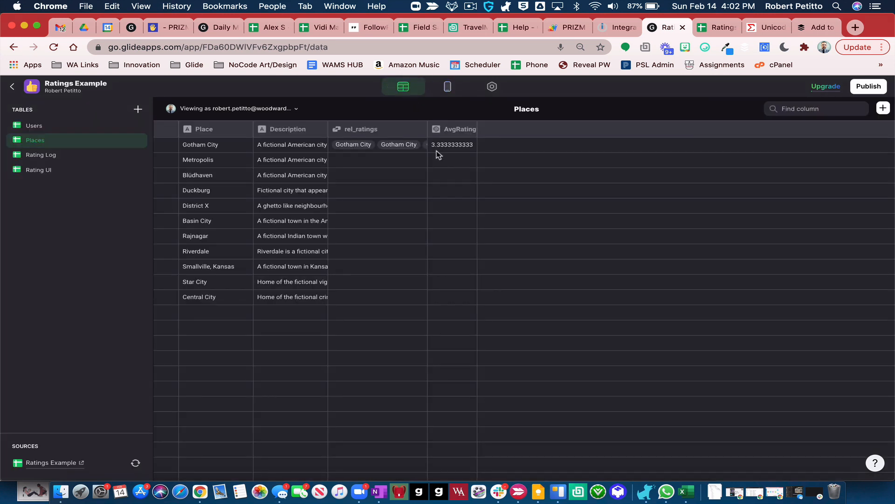
pyautogui.click(460, 148)
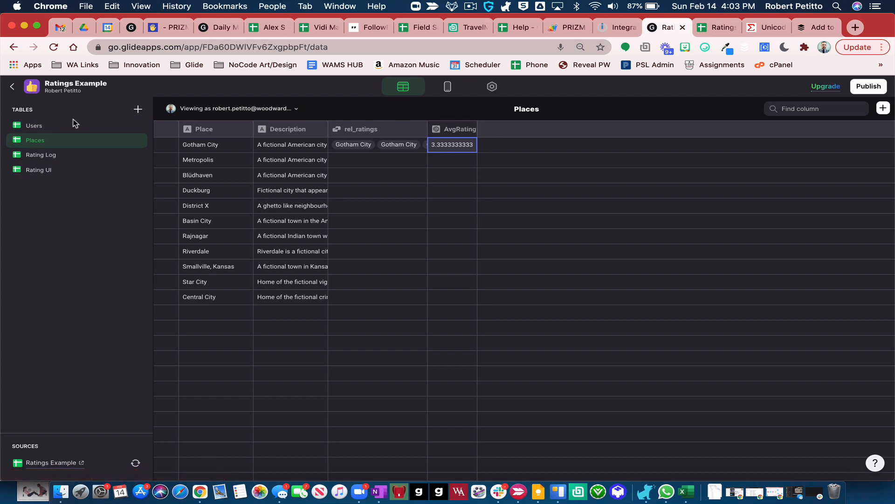
# Set the Rating column's precision to 1.0 in the Rating Log table, disable its group separator, and save the column
pyautogui.click(45, 161)
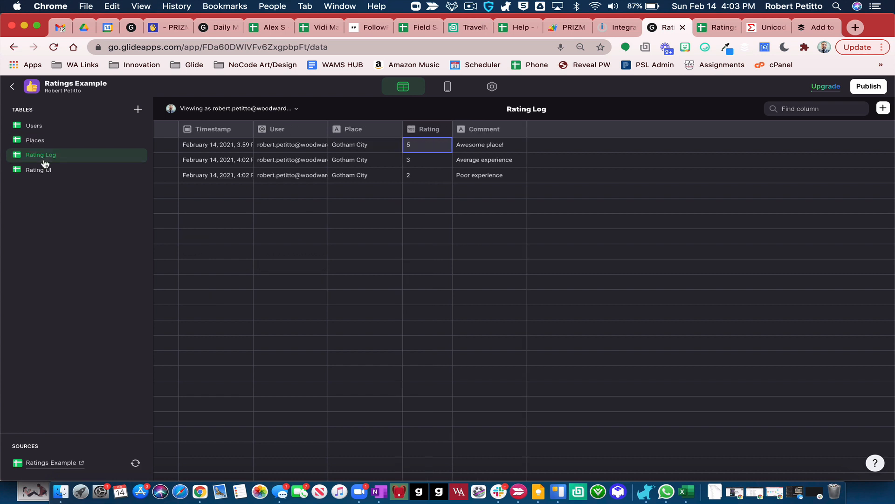
pyautogui.click(445, 130)
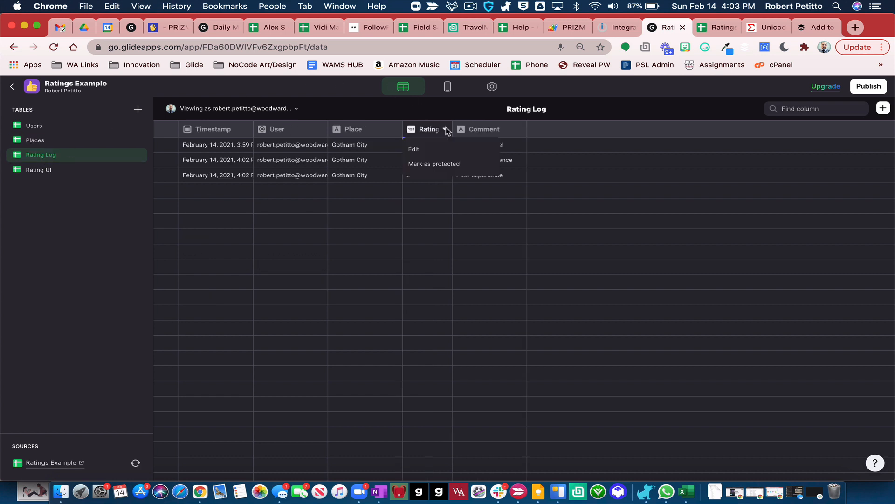
pyautogui.click(426, 151)
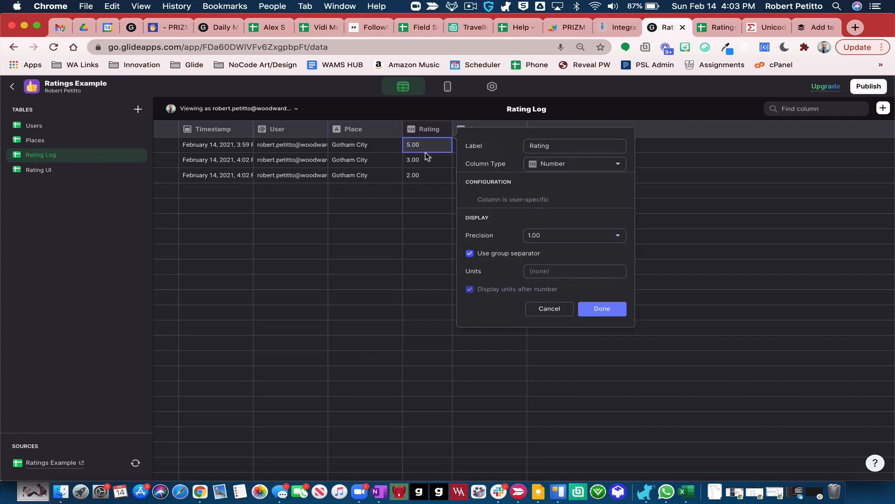
pyautogui.click(581, 239)
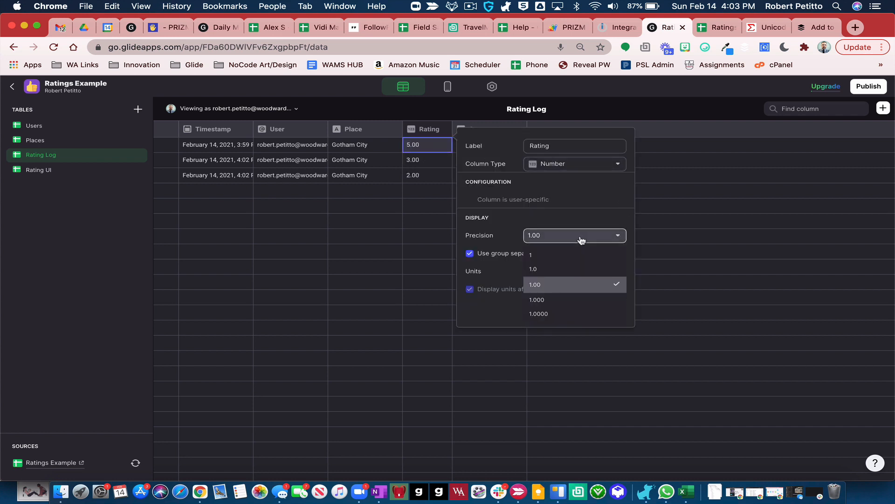
pyautogui.click(561, 269)
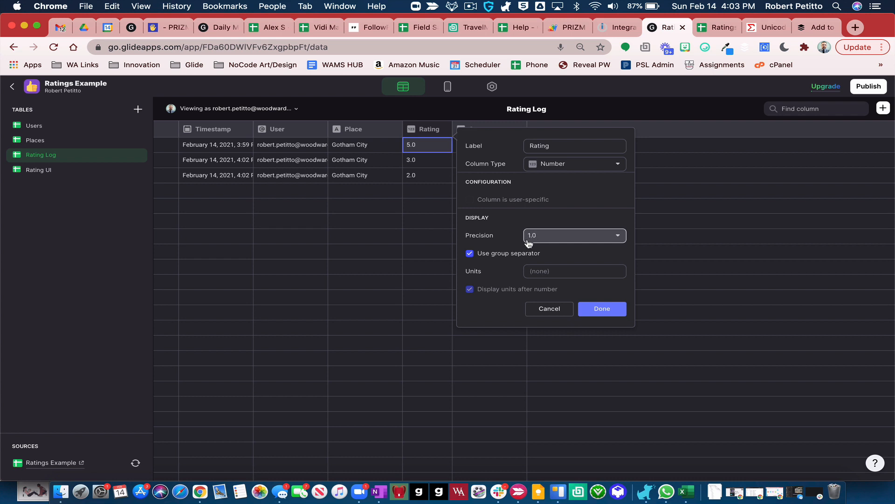
pyautogui.click(470, 255)
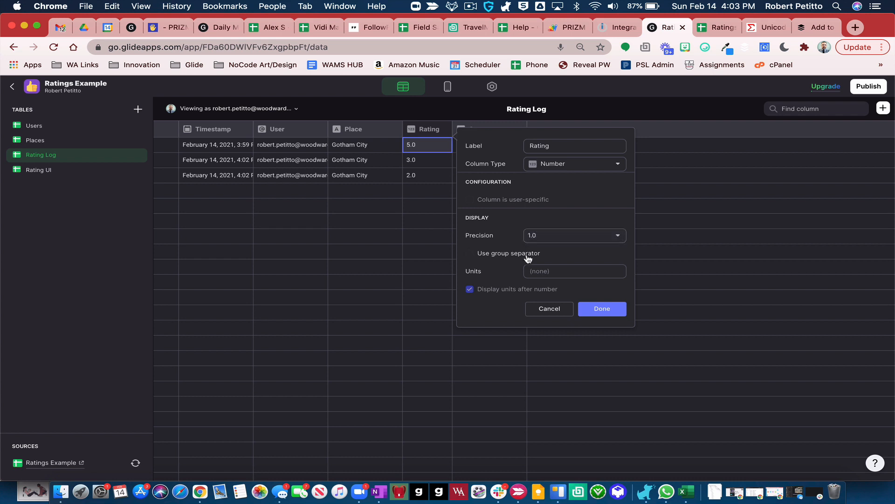
pyautogui.click(609, 311)
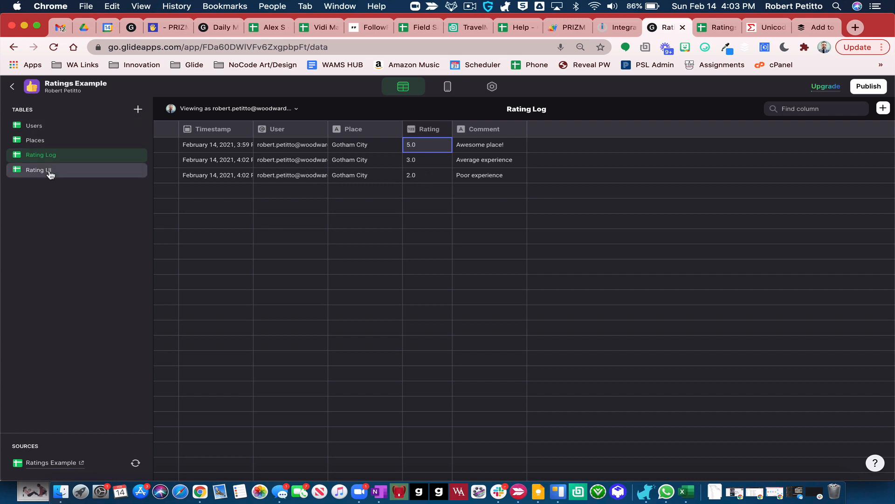
# Compare Gotham City's average in the Places table with its individual ratings in the Rating Log
pyautogui.click(50, 141)
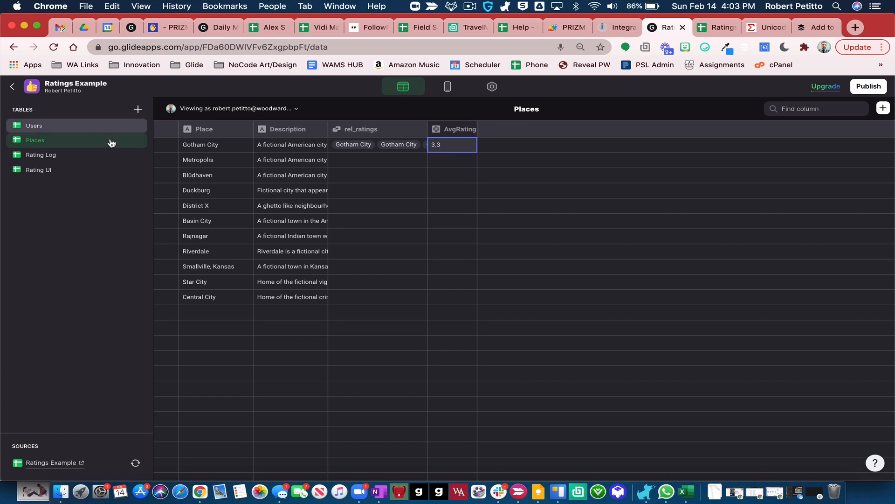
pyautogui.click(61, 155)
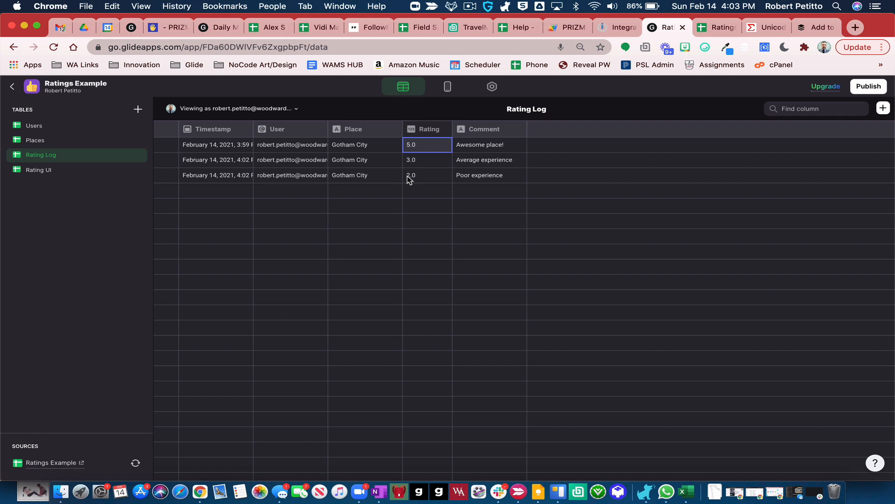
pyautogui.click(89, 142)
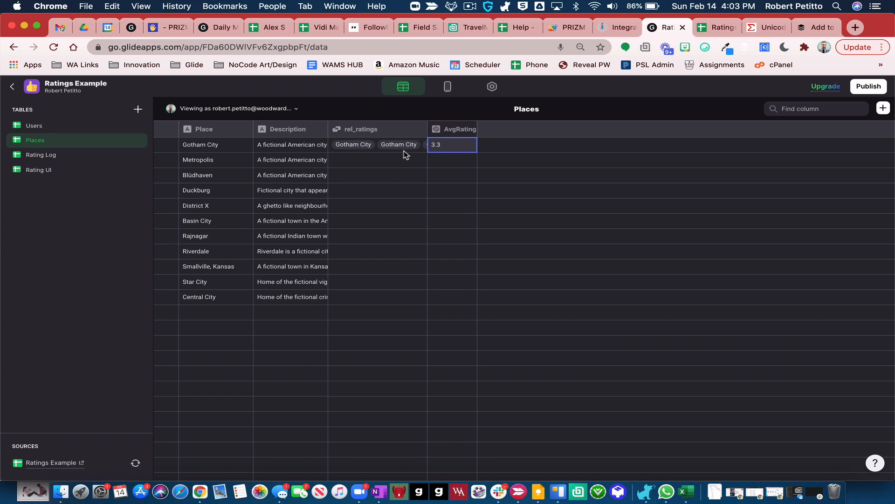
# Switch to the Ratings Example Google Sheet and enter 1 through 5 under Star Values in the Rating UI sheet, starting at A2
pyautogui.click(39, 170)
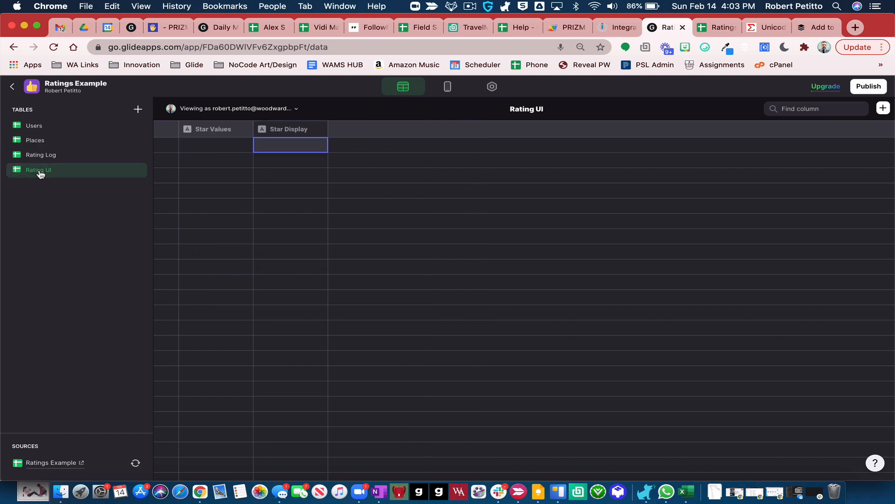
pyautogui.click(695, 30)
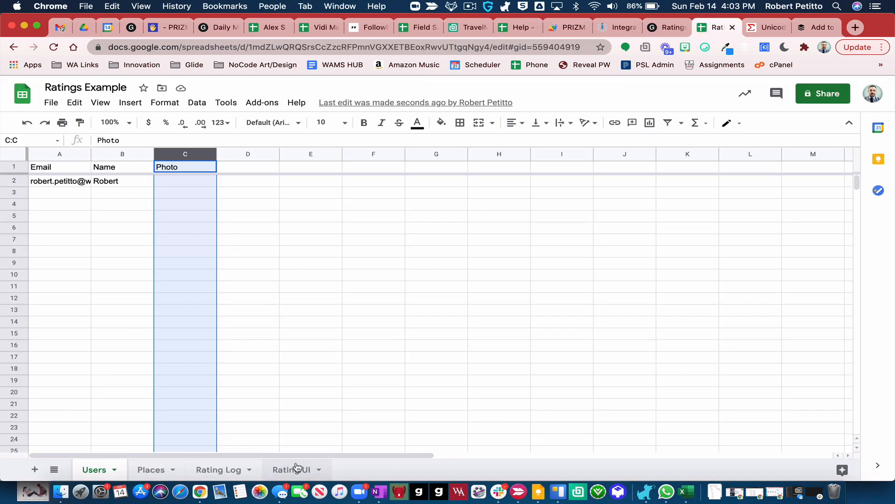
pyautogui.click(296, 467)
pyautogui.click(69, 182)
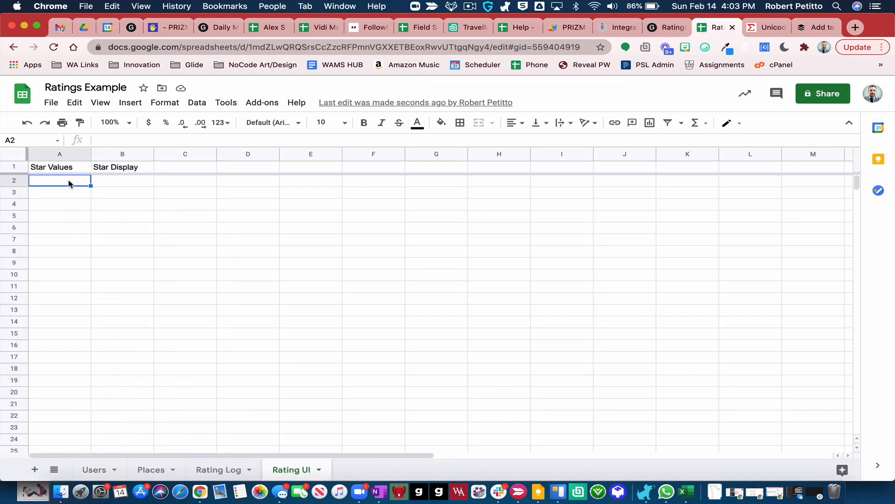
pyautogui.click(128, 182)
pyautogui.click(75, 178)
pyautogui.write('1 2')
pyautogui.press('Return')
pyautogui.write('3')
pyautogui.press('Return')
pyautogui.write('4')
pyautogui.press('Return')
pyautogui.write('5')
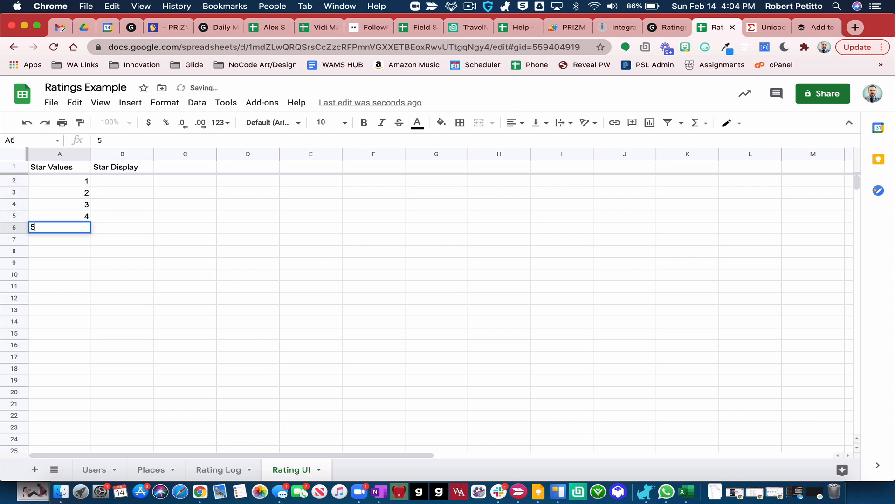
pyautogui.press('Return')
pyautogui.write('6')
pyautogui.press('Return')
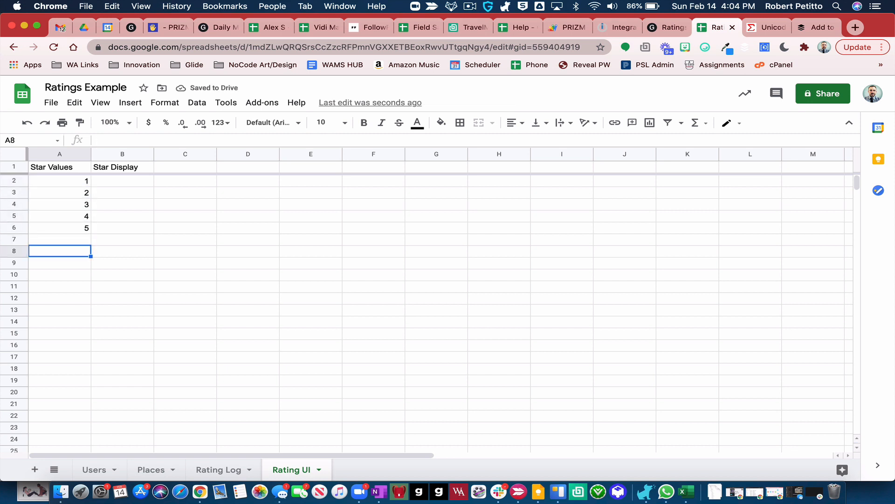
# Switch to the Unicode Stars web page and copy the black star character (U+2605)
pyautogui.moveTo(116, 182); pyautogui.dragTo(118, 232)
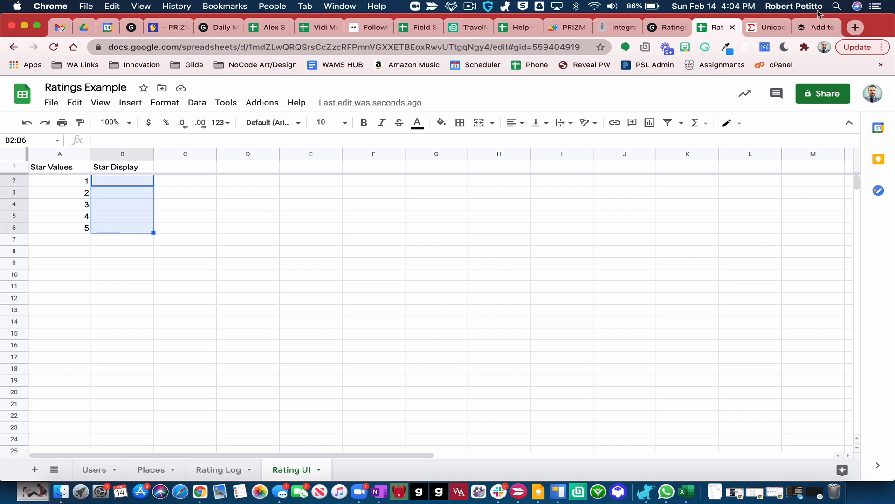
pyautogui.click(769, 28)
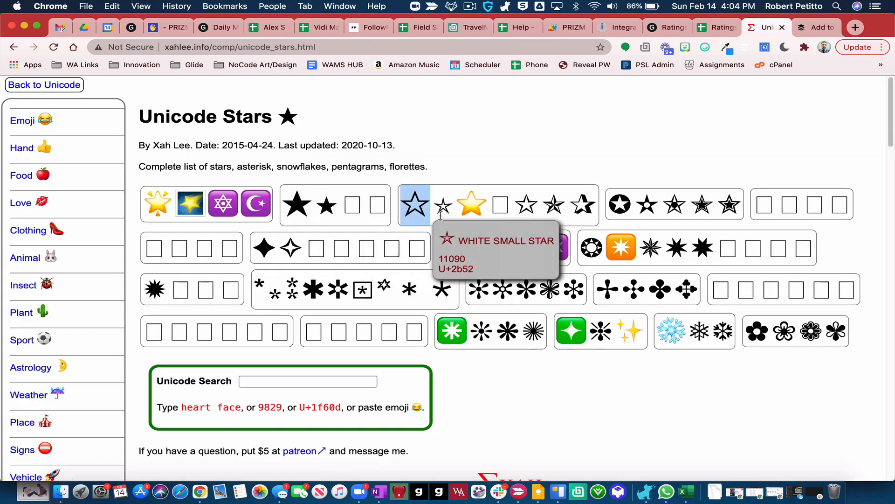
pyautogui.doubleClick(302, 205)
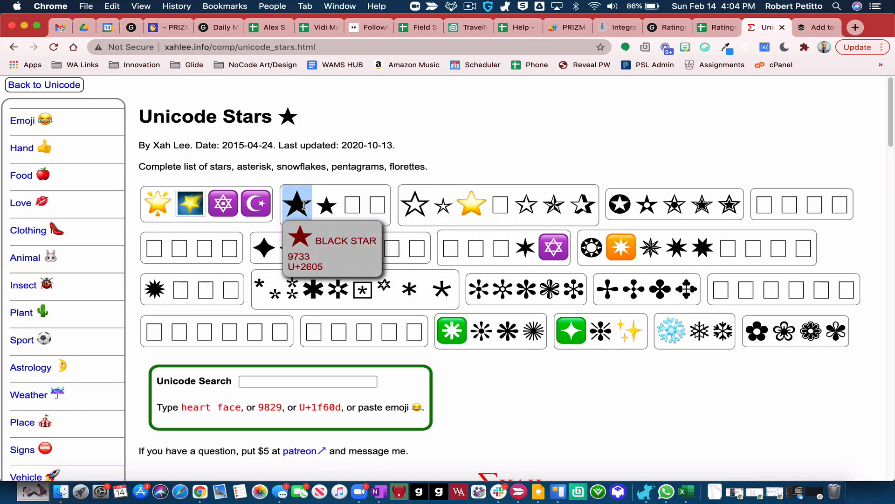
pyautogui.doubleClick(420, 203)
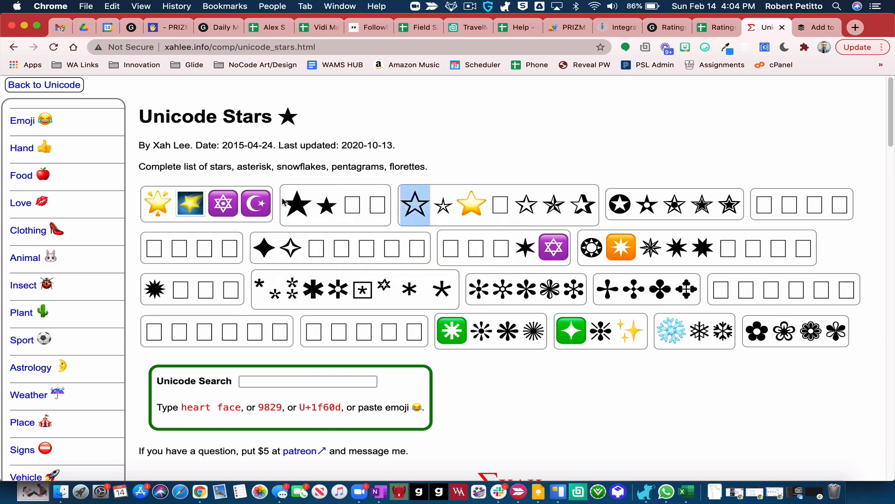
pyautogui.doubleClick(310, 201)
pyautogui.press('super+c')
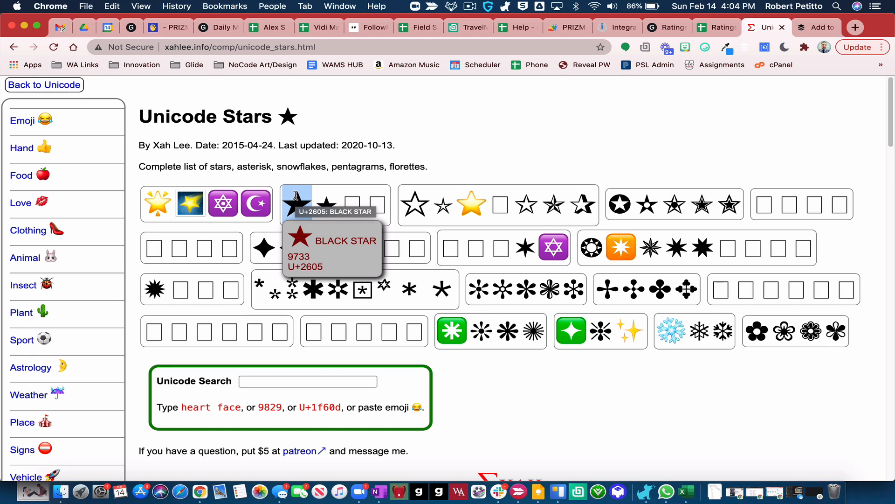
# Return to the Rating UI sheet in Google Sheets and paste the black star into Star Display cells B2 and B3
pyautogui.click(671, 28)
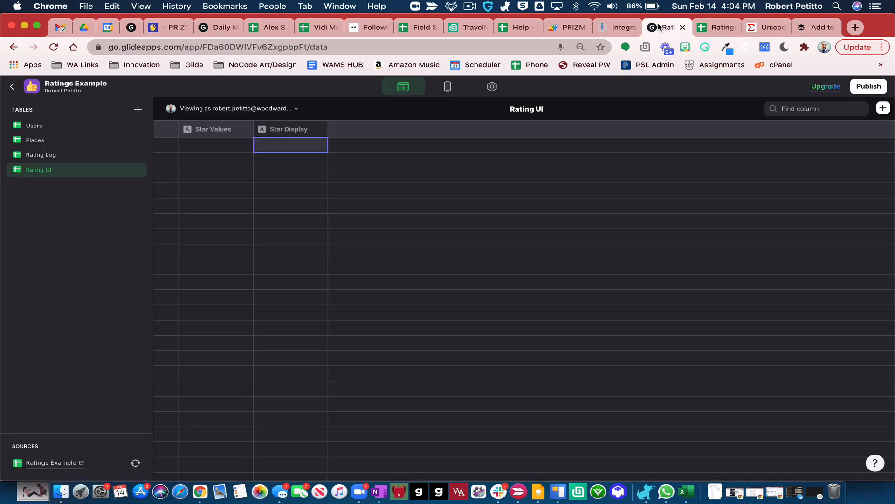
pyautogui.click(721, 27)
pyautogui.click(116, 183)
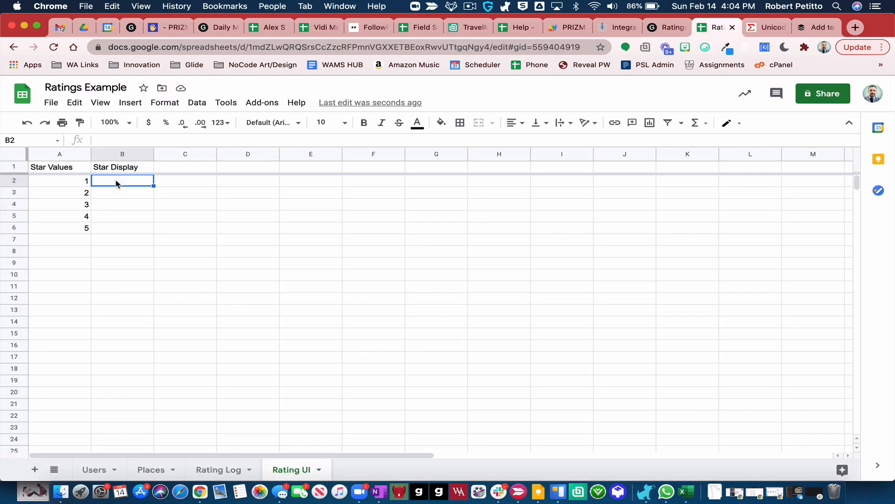
pyautogui.press('super+v')
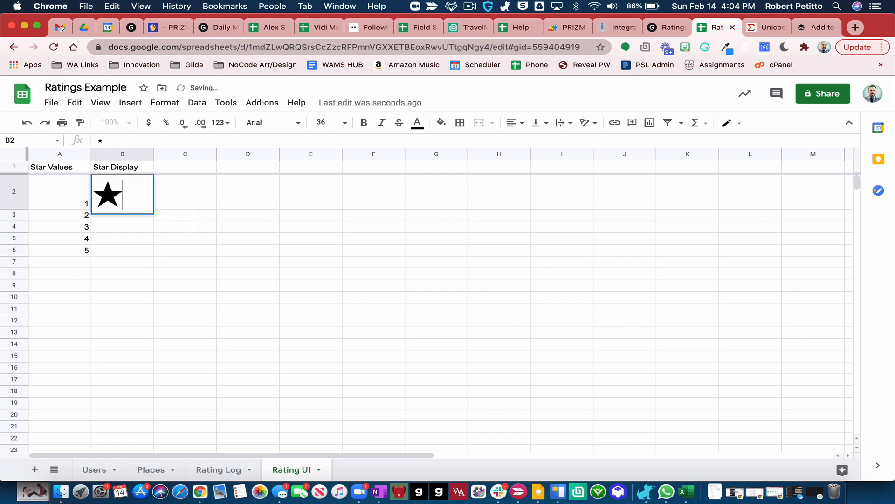
pyautogui.press('Down')
pyautogui.press('super+v')
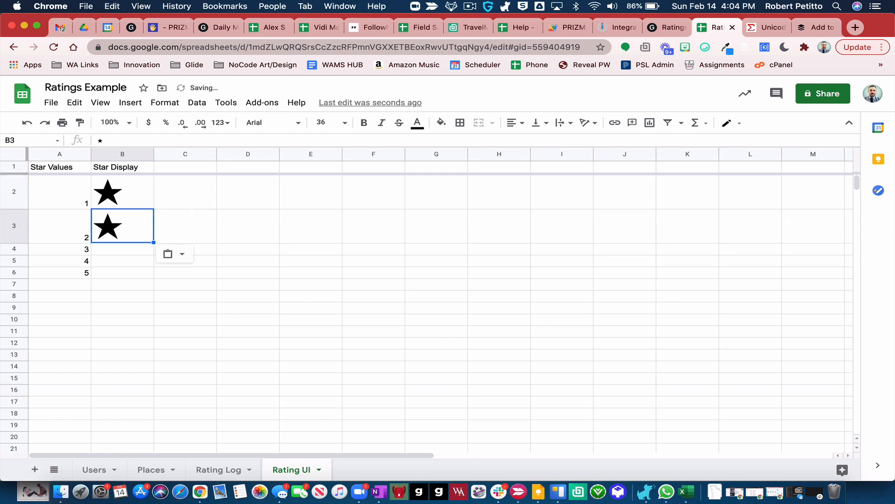
# Set the font size of Star Display cells B2:B6 to 12
pyautogui.click(132, 259)
pyautogui.doubleClick(133, 190)
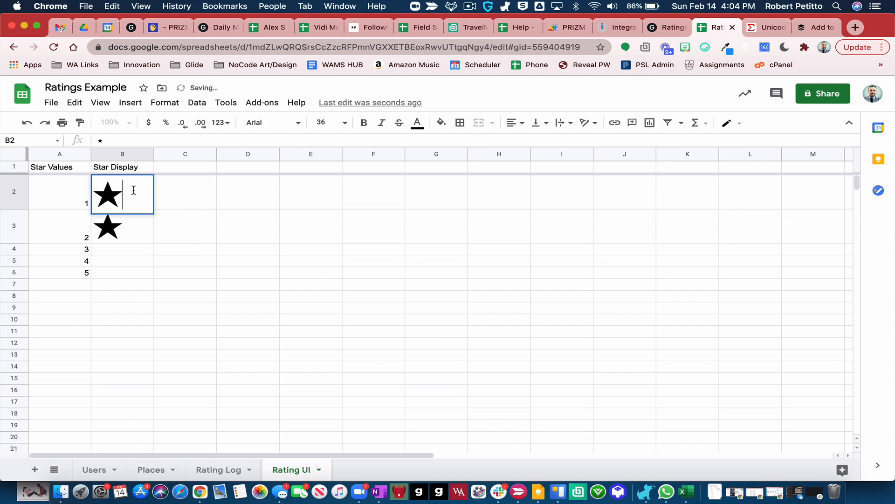
pyautogui.click(126, 248)
pyautogui.moveTo(124, 206); pyautogui.dragTo(114, 278)
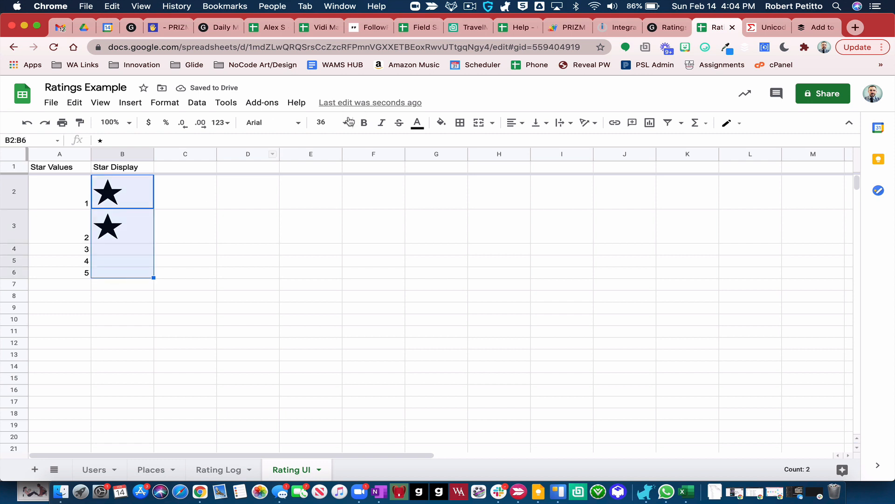
pyautogui.click(320, 124)
pyautogui.write('12')
pyautogui.press('Return')
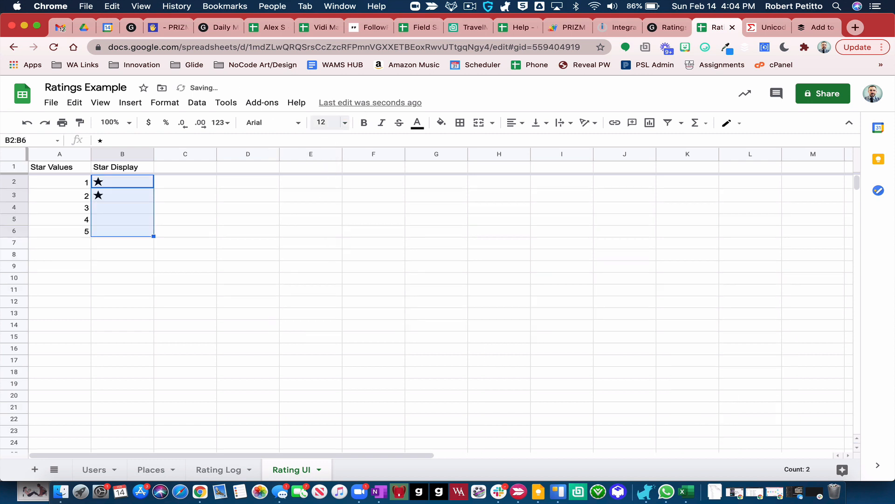
# Copy the star character from B2 and append it in B3 so star value 2 has two stars
pyautogui.click(180, 234)
pyautogui.click(120, 183)
pyautogui.doubleClick(121, 183)
pyautogui.moveTo(105, 181); pyautogui.dragTo(87, 183)
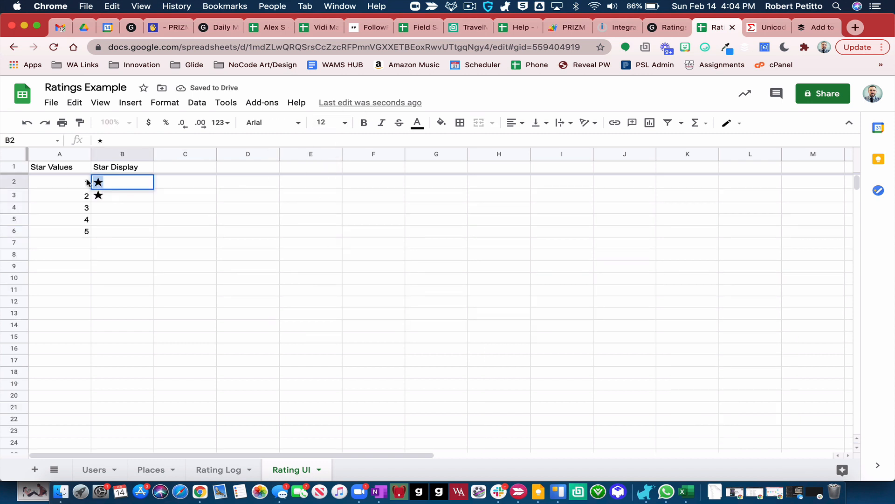
pyautogui.press('super+c')
pyautogui.doubleClick(109, 196)
pyautogui.press('super+v')
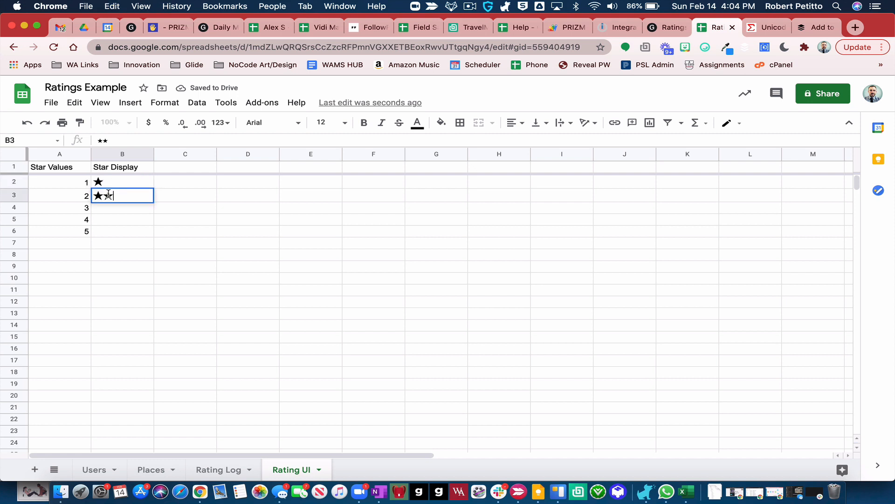
# Enter three black stars in B4 as the display for star value 3
pyautogui.click(107, 208)
pyautogui.doubleClick(108, 209)
pyautogui.press('super+v')
pyautogui.press('super+v')
pyautogui.press('super+v')
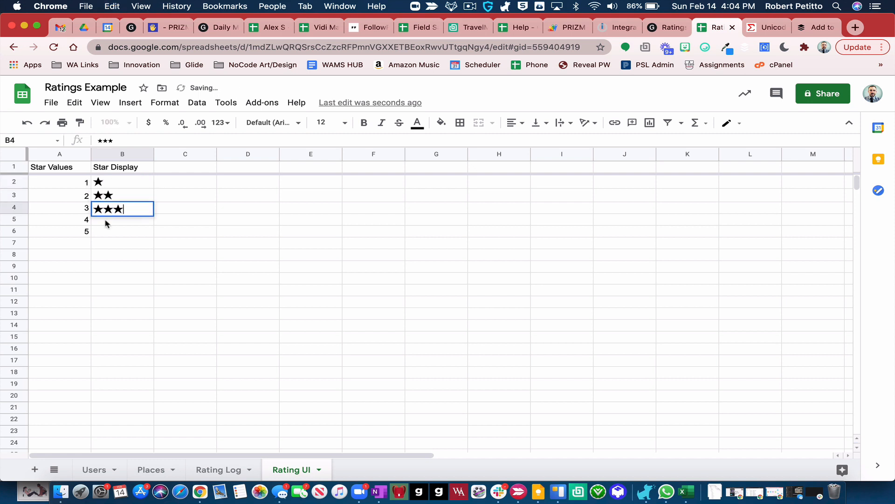
# Enter four black stars in B5 as the display for star value 4
pyautogui.click(106, 220)
pyautogui.doubleClick(107, 221)
pyautogui.press('super+v')
pyautogui.press('super+v')
pyautogui.press('super+v')
pyautogui.press('super+v')
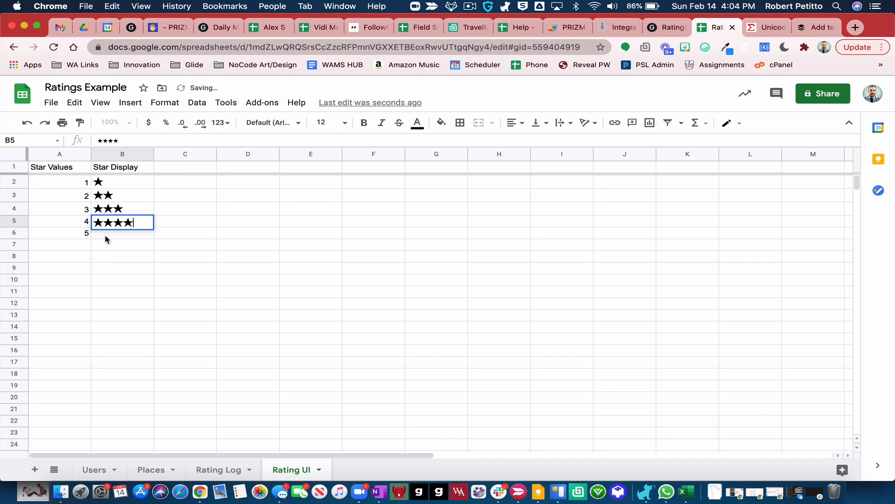
# Enter five black stars in B6 as the display for star value 5
pyautogui.click(107, 236)
pyautogui.doubleClick(106, 235)
pyautogui.press('super+v')
pyautogui.press('super+v')
pyautogui.press('super+v')
pyautogui.press('super+v')
pyautogui.press('super+v')
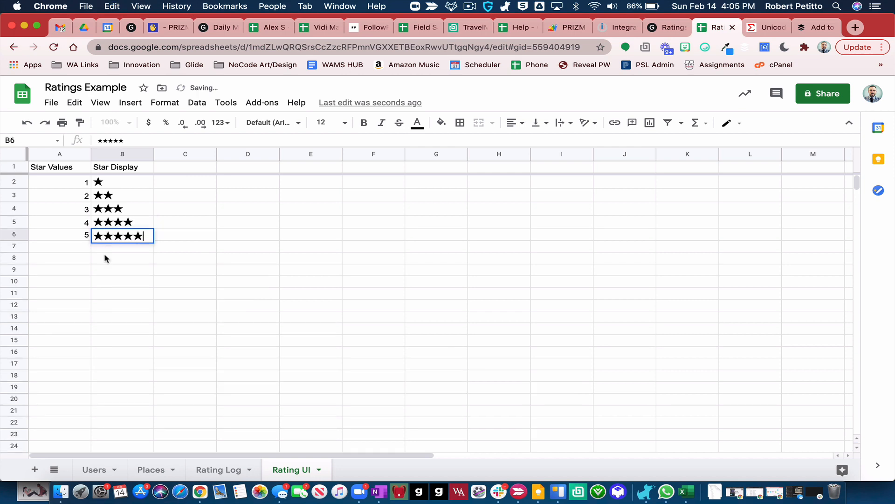
pyautogui.click(104, 256)
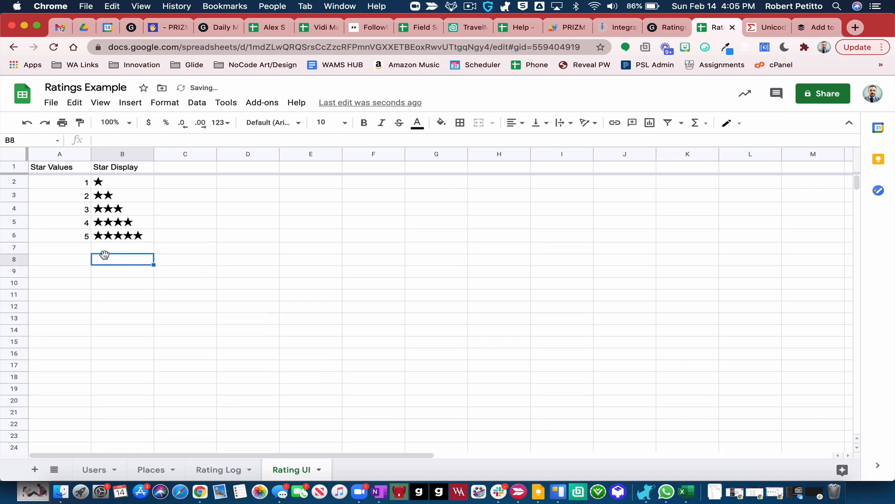
# Copy the large white star from the Unicode Stars page and append four of them to the black star in B2 of Rating UI
pyautogui.click(768, 27)
pyautogui.doubleClick(419, 204)
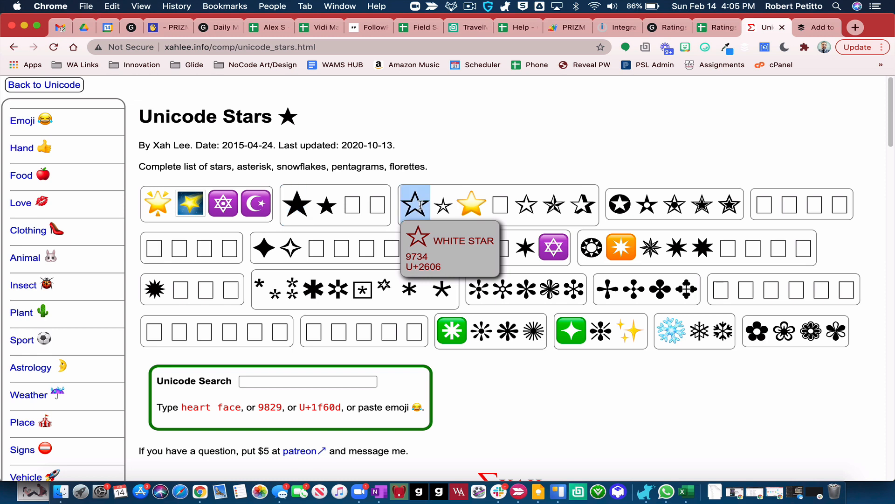
pyautogui.click(718, 28)
pyautogui.doubleClick(118, 186)
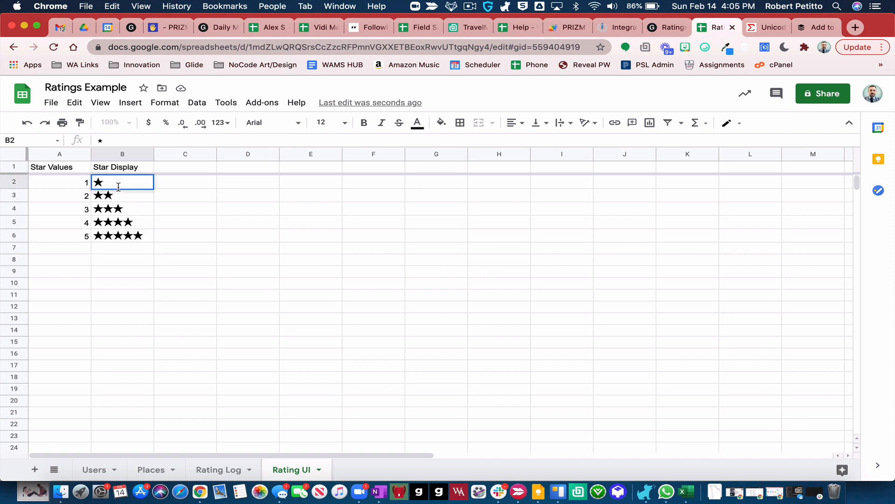
pyautogui.press('super+v')
pyautogui.press('super+v')
# Append three white stars to the two black stars in B3
pyautogui.doubleClick(133, 199)
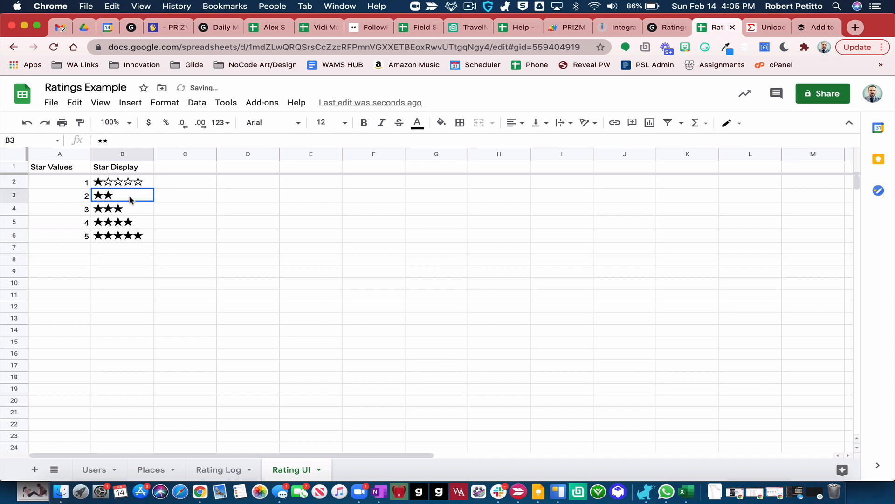
pyautogui.press('super+v')
pyautogui.press('super+v')
pyautogui.press('super+v')
# Fill the displays up to five stars by appending two white stars in B4 and one in B5
pyautogui.doubleClick(135, 209)
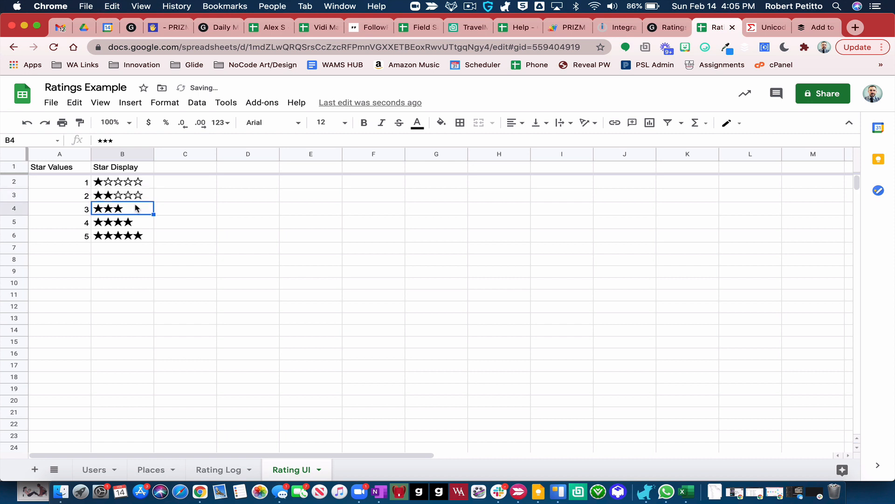
pyautogui.press('super+v')
pyautogui.press('super+v')
pyautogui.doubleClick(142, 221)
pyautogui.press('super+v')
pyautogui.click(200, 213)
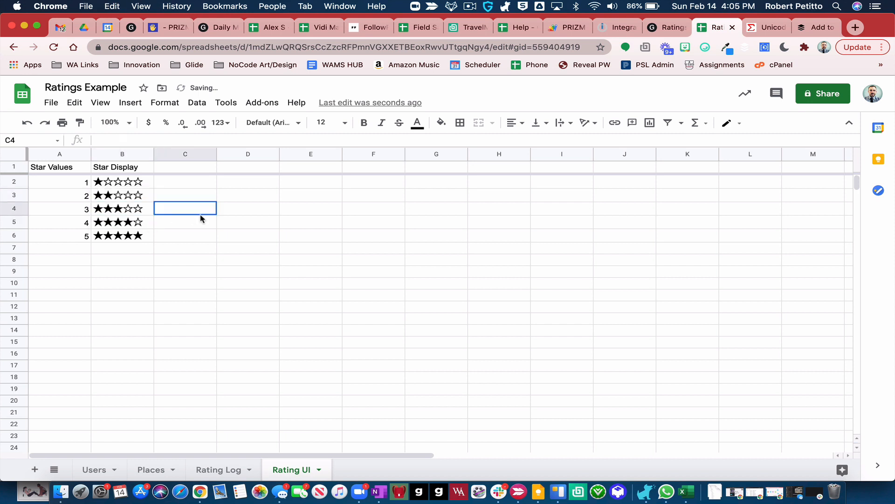
# Compare each star value from 1 to 5 in column A with its star display in column B
pyautogui.click(83, 183)
pyautogui.click(127, 183)
pyautogui.click(77, 198)
pyautogui.click(117, 191)
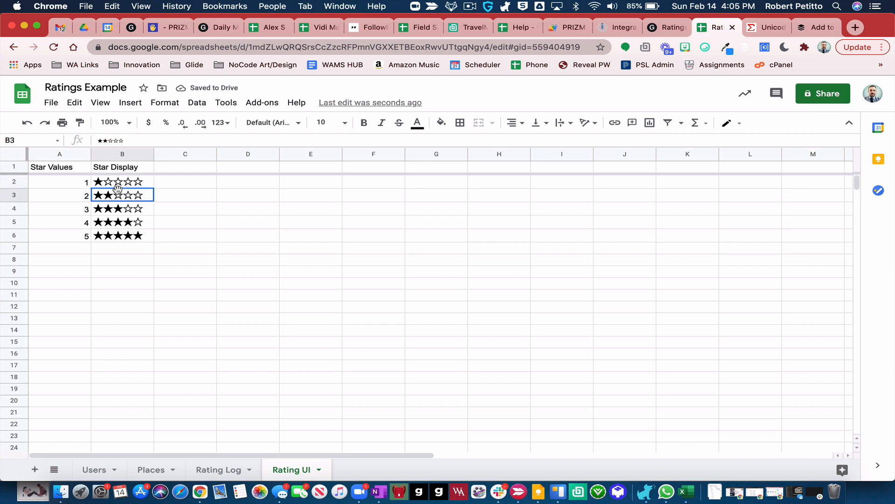
pyautogui.click(80, 208)
pyautogui.click(93, 210)
pyautogui.click(83, 222)
pyautogui.click(96, 223)
pyautogui.click(83, 236)
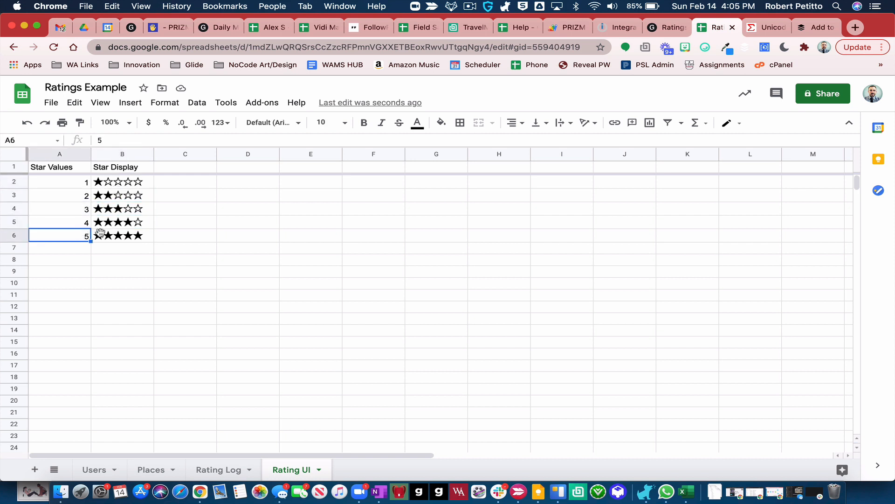
pyautogui.click(96, 235)
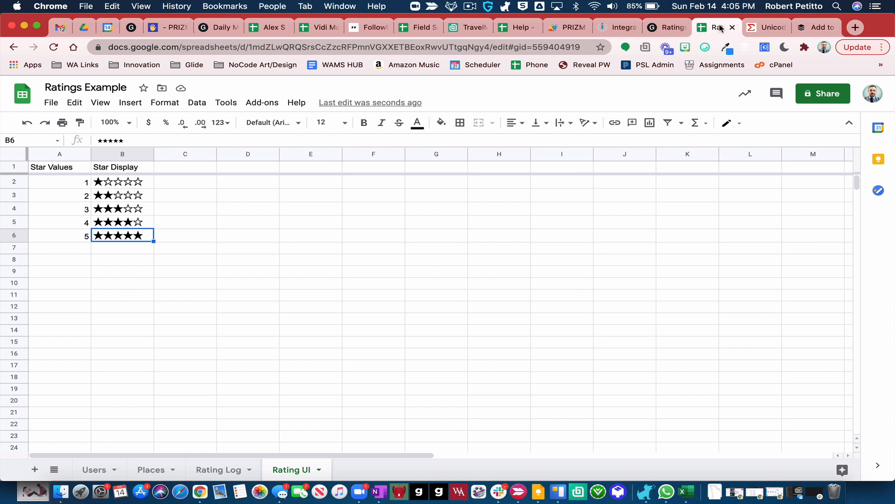
# Switch to the Glide data editor and open the Rating Log table to view its Rating column
pyautogui.click(669, 27)
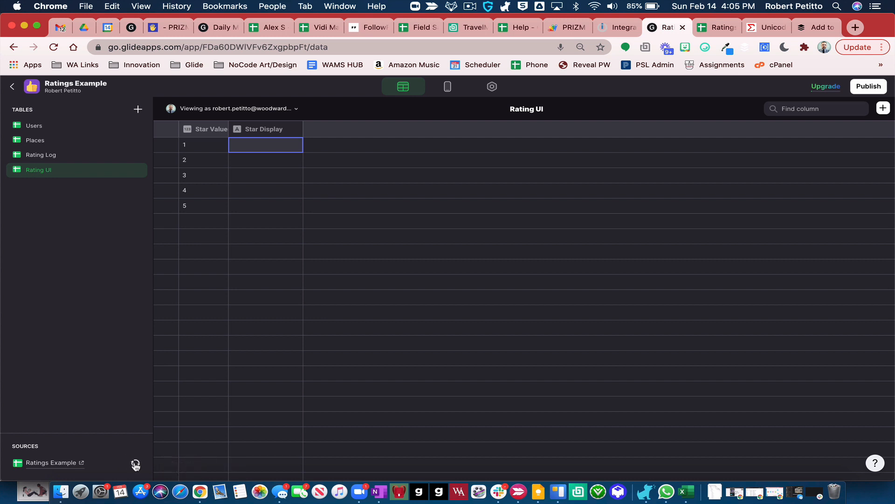
pyautogui.click(69, 158)
pyautogui.click(426, 144)
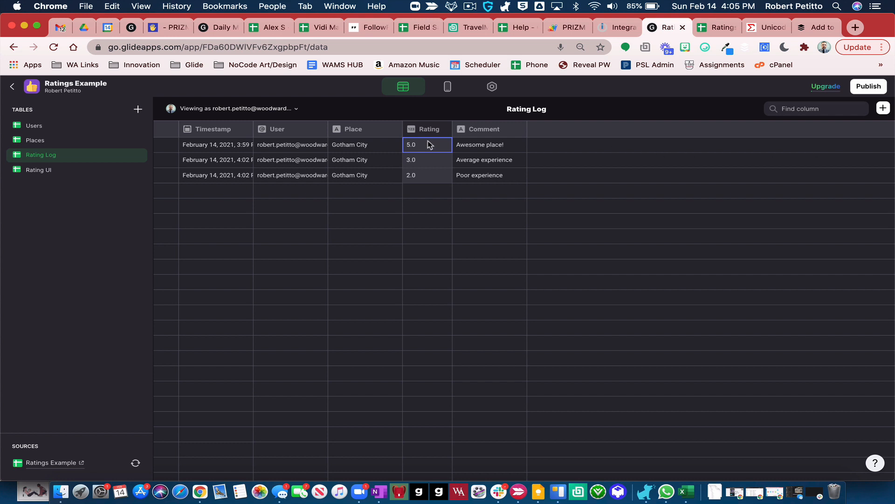
pyautogui.click(189, 146)
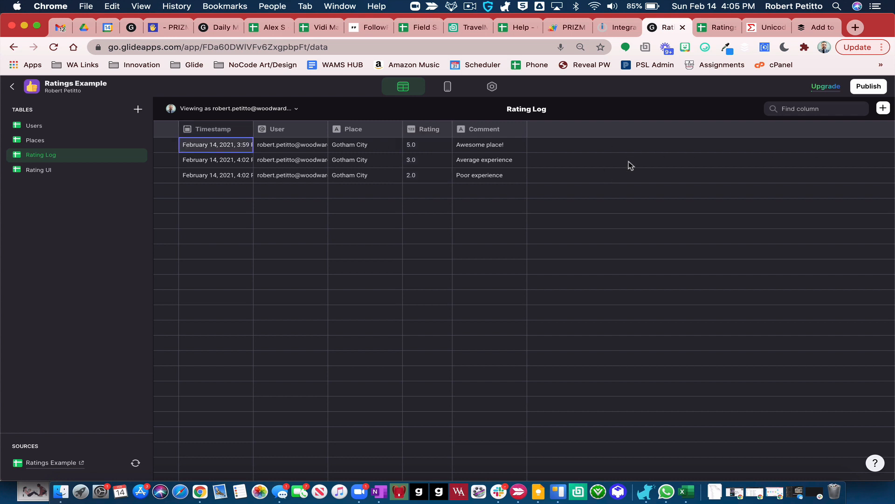
# Add a Relation column named rel_stars to Rating Log, matching Rating to Star Values in Rating UI
pyautogui.click(883, 108)
pyautogui.press('super+a')
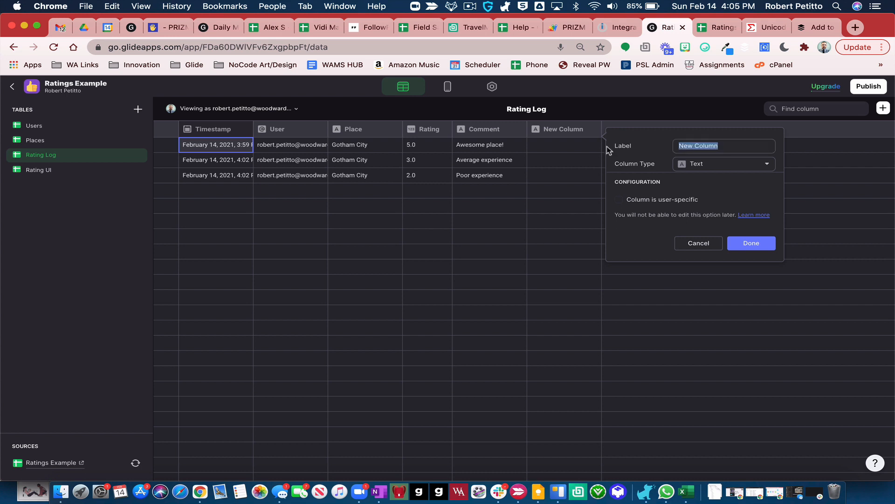
pyautogui.write('rel_stars')
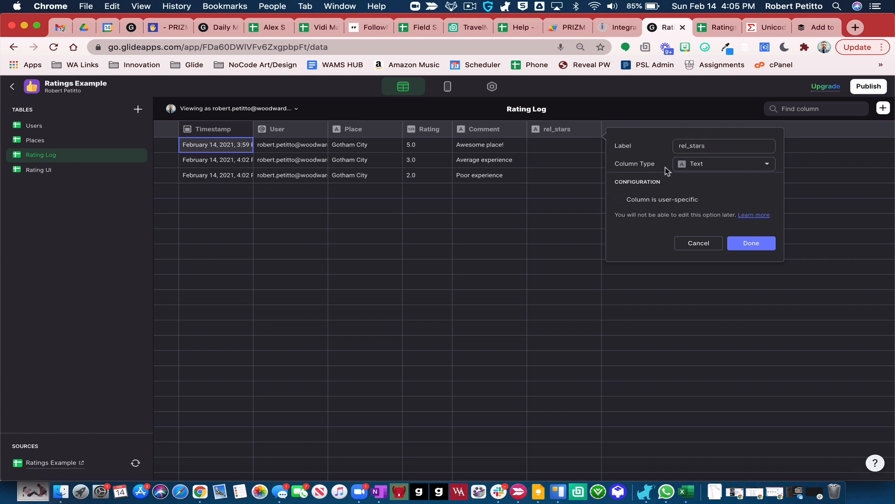
pyautogui.click(704, 164)
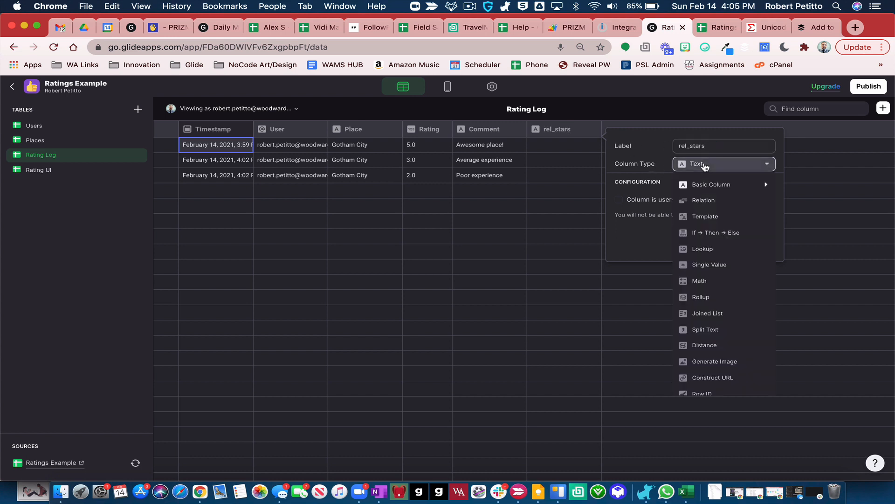
pyautogui.click(714, 204)
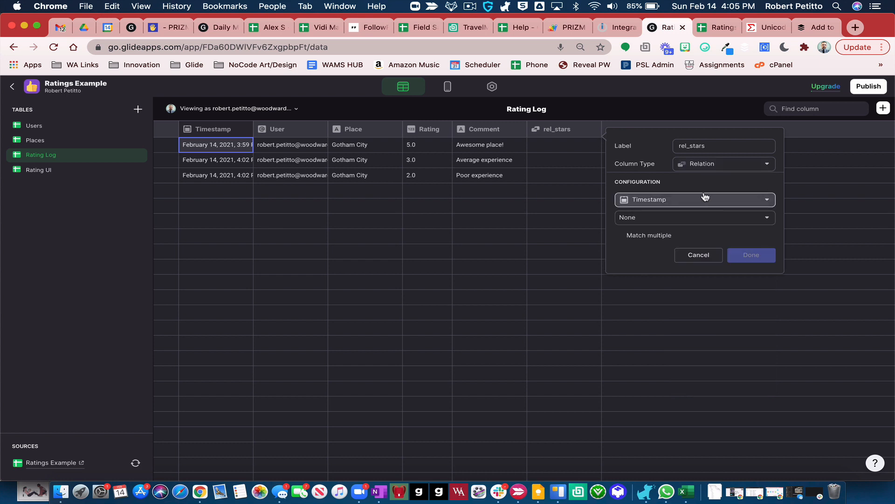
pyautogui.click(705, 198)
pyautogui.click(677, 270)
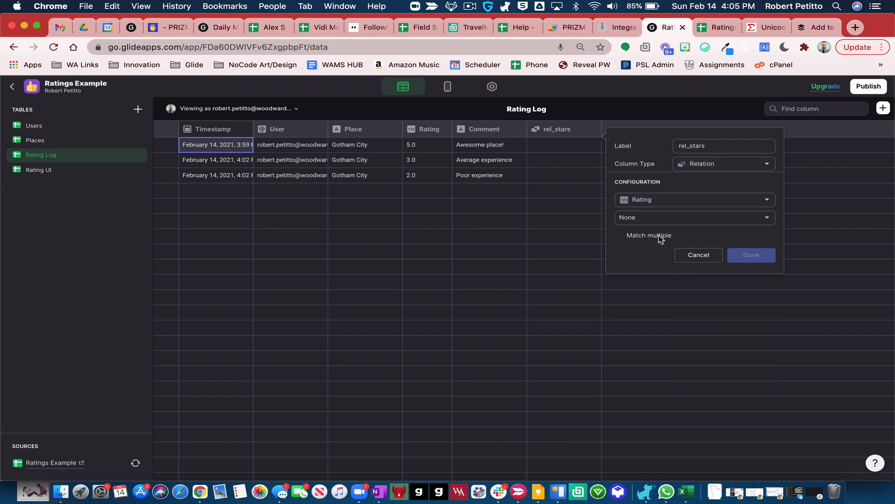
pyautogui.click(644, 217)
pyautogui.moveTo(658, 286)
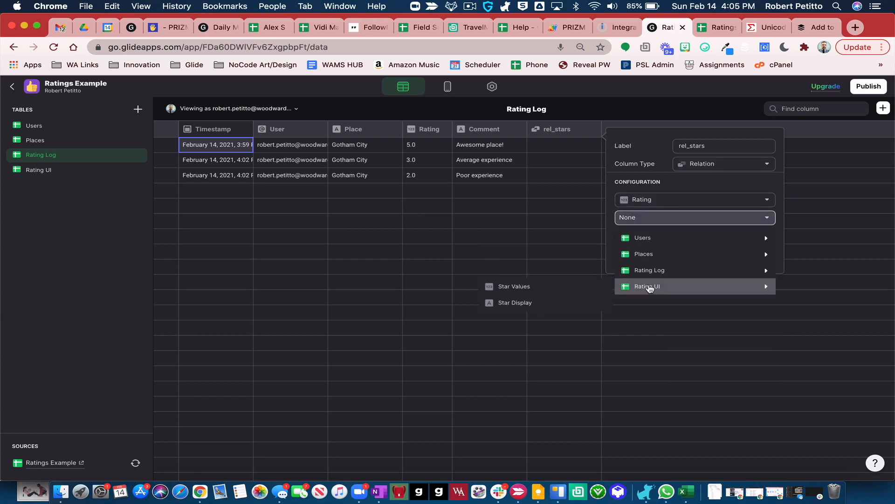
pyautogui.click(582, 287)
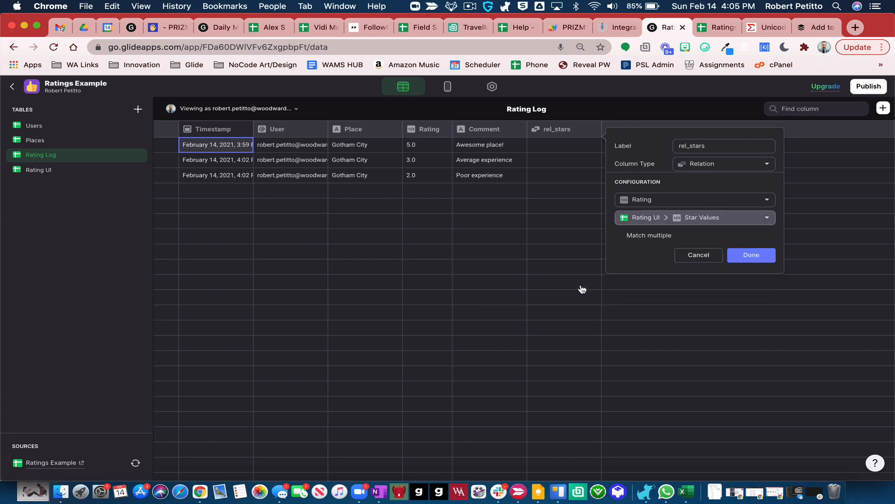
pyautogui.click(751, 255)
# Add a Lookup column named starDisplay to Rating Log that returns Star Display through the rel_stars relation
pyautogui.click(883, 110)
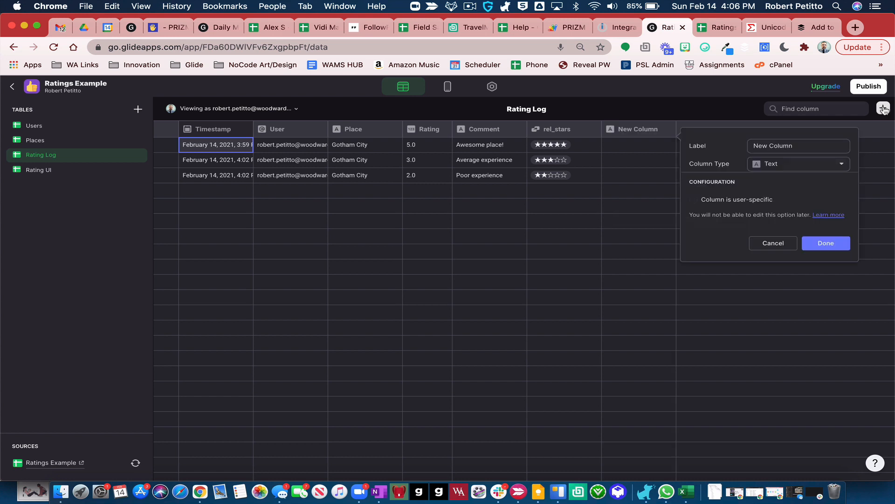
pyautogui.press('super+a')
pyautogui.write('star')
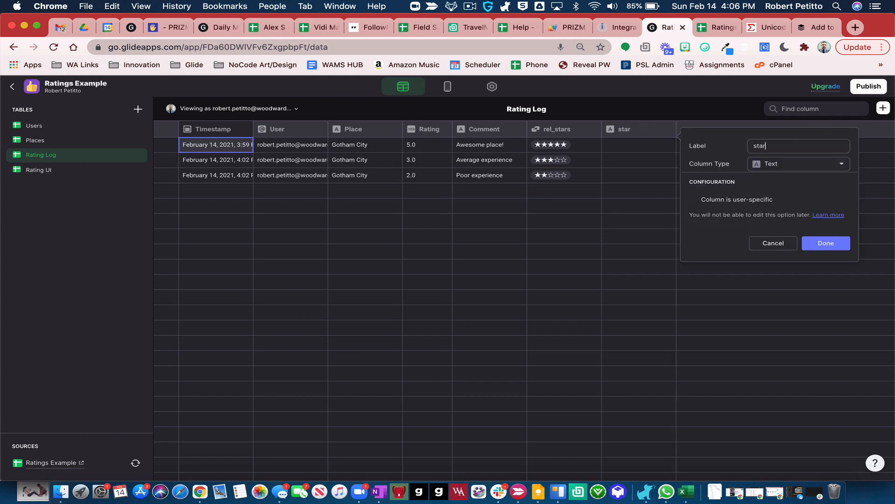
pyautogui.write('Display')
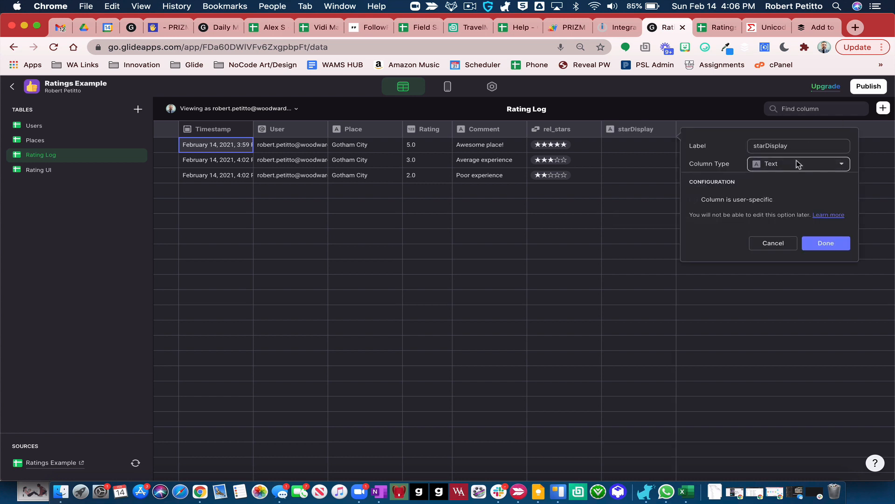
pyautogui.click(795, 167)
pyautogui.click(787, 249)
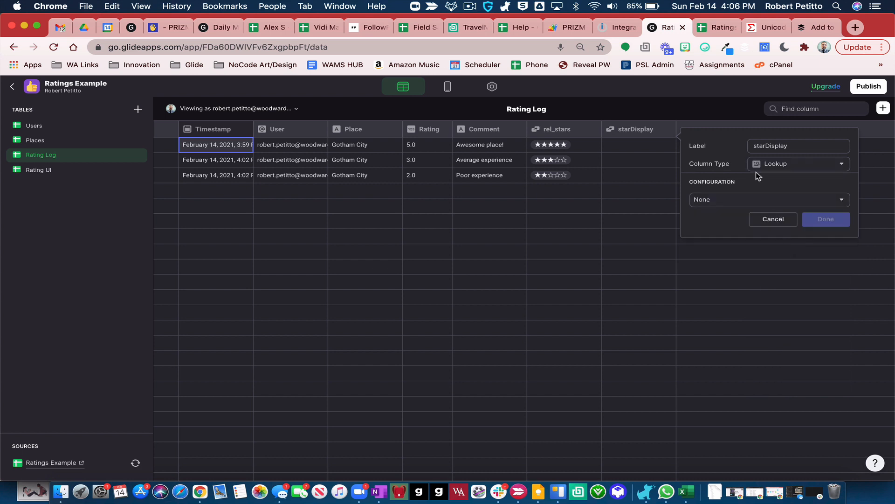
pyautogui.click(756, 199)
pyautogui.moveTo(752, 222)
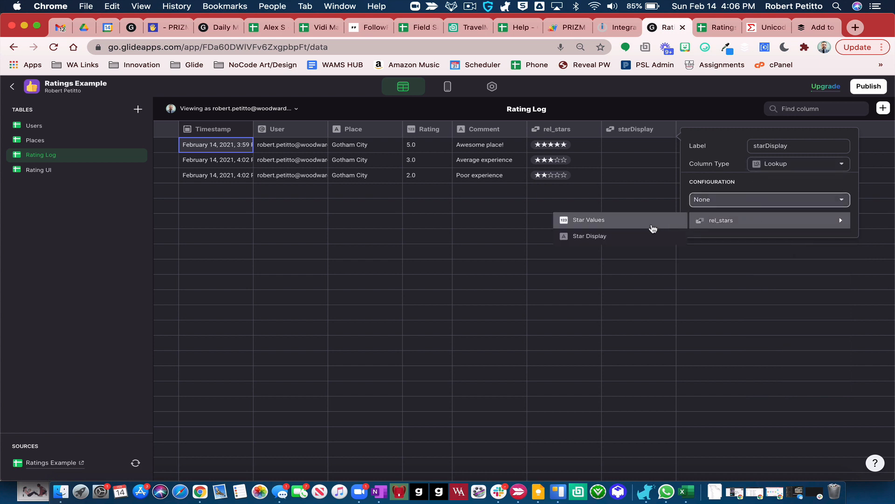
pyautogui.click(649, 240)
pyautogui.click(826, 221)
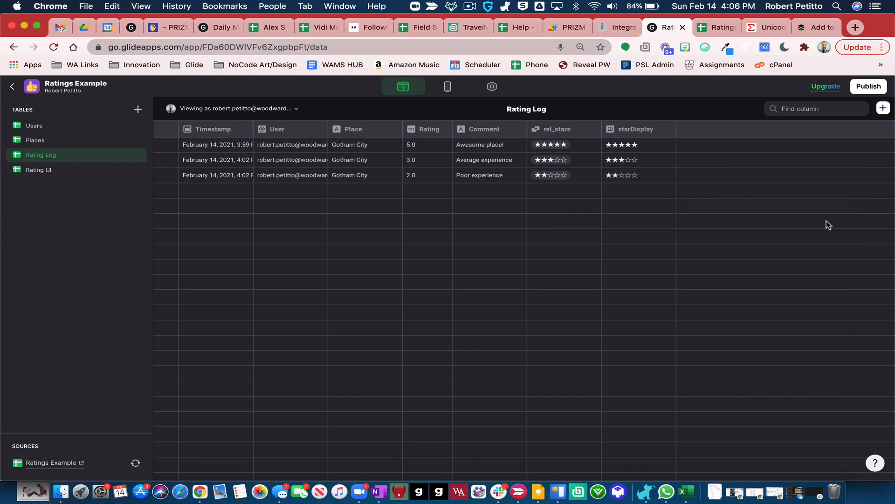
# Compare each Rating in the Rating Log with the stars in its starDisplay column
pyautogui.click(657, 144)
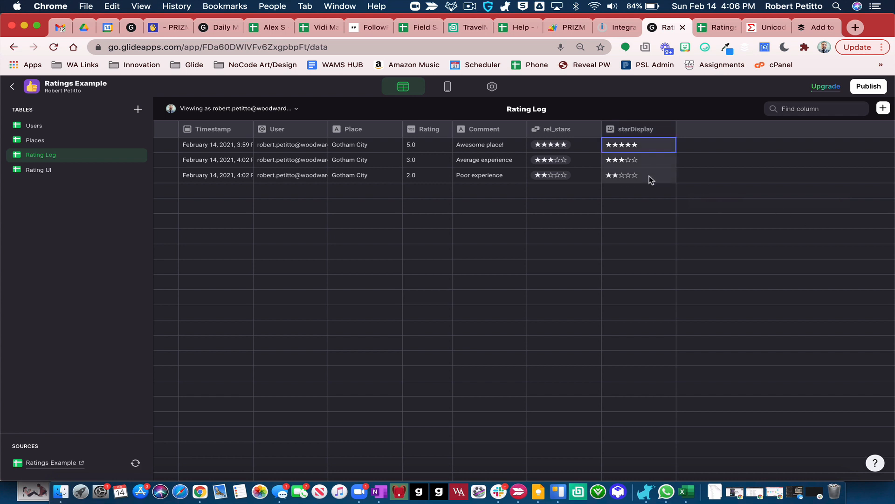
pyautogui.click(427, 146)
pyautogui.click(630, 149)
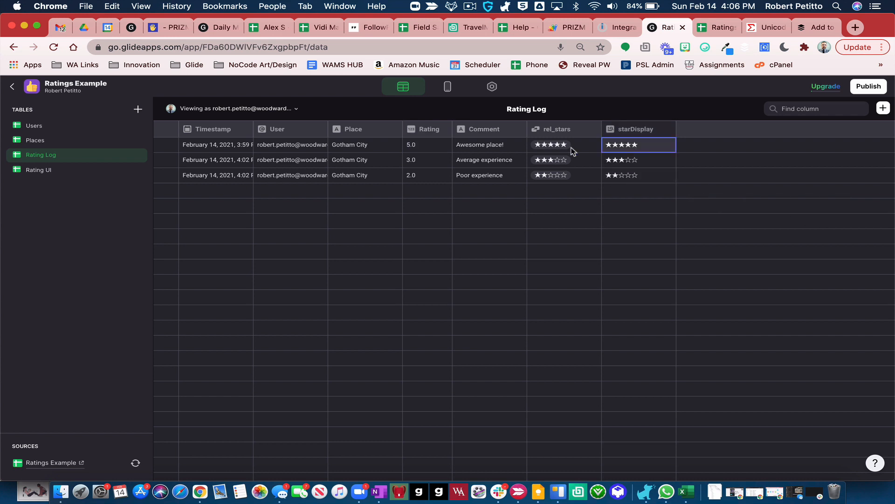
pyautogui.click(442, 163)
pyautogui.click(617, 162)
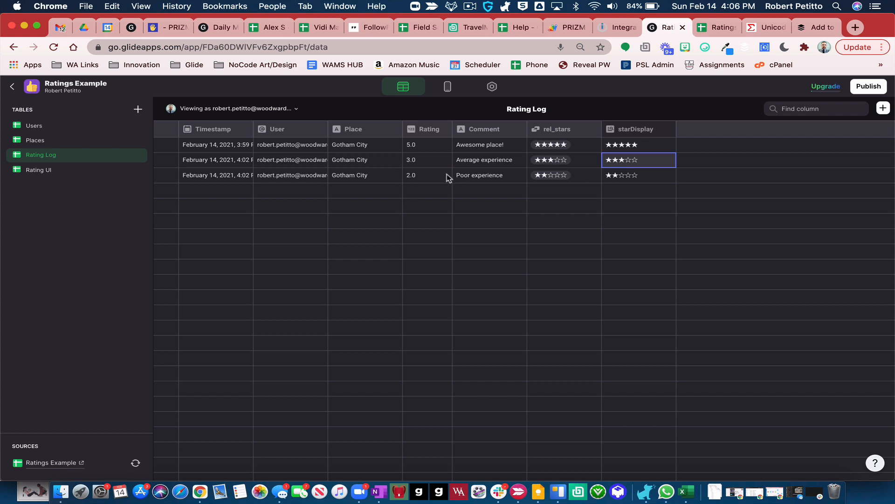
pyautogui.click(436, 176)
pyautogui.click(618, 179)
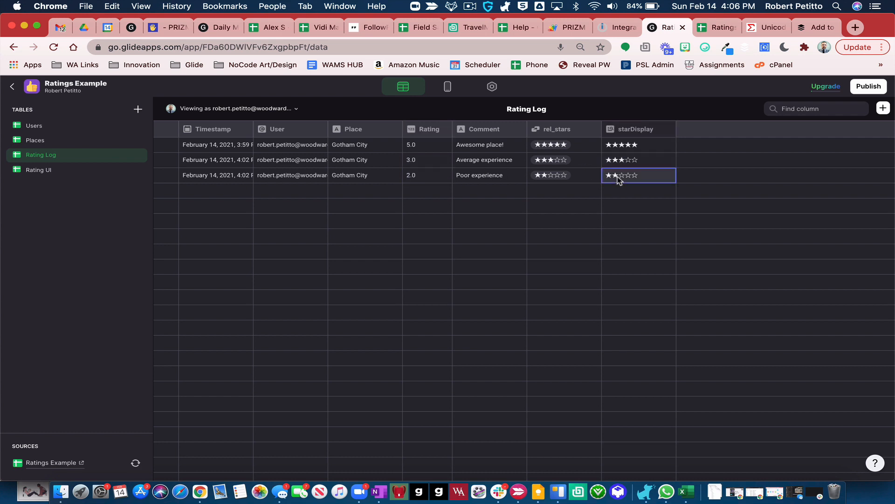
# Check Gotham City's AvgRating in the Places table against the star values listed in the Rating UI table
pyautogui.click(35, 141)
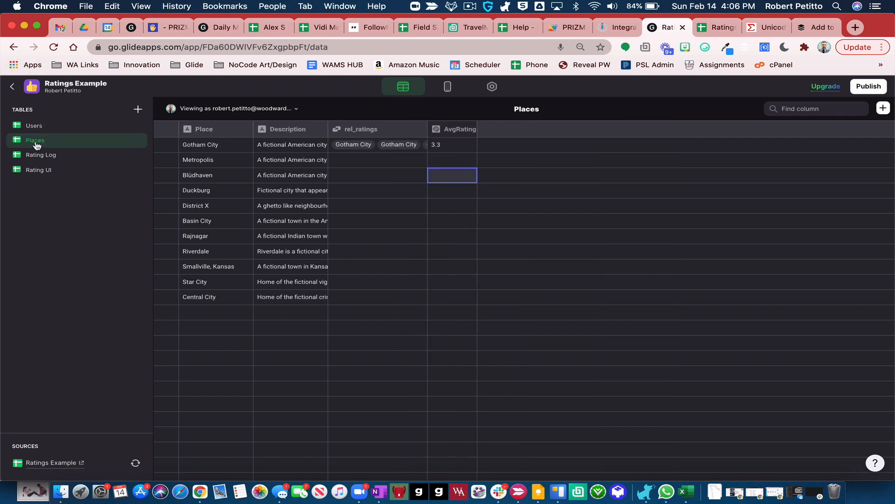
pyautogui.click(500, 147)
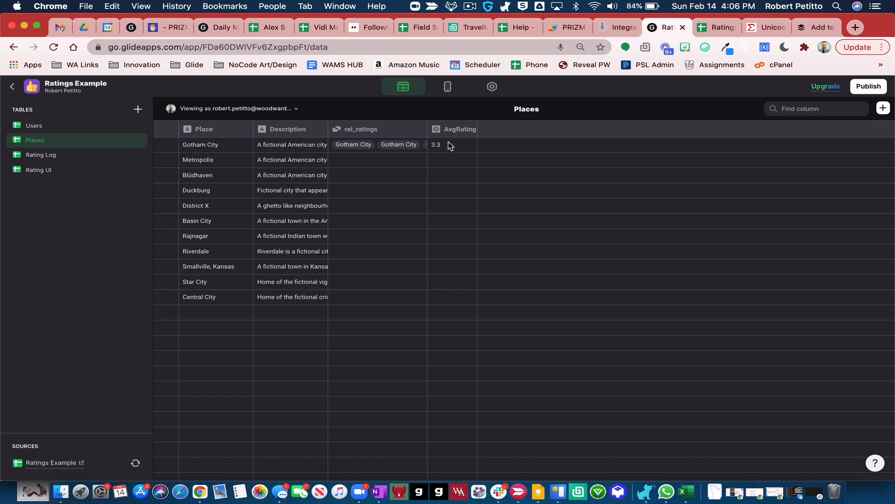
pyautogui.click(436, 149)
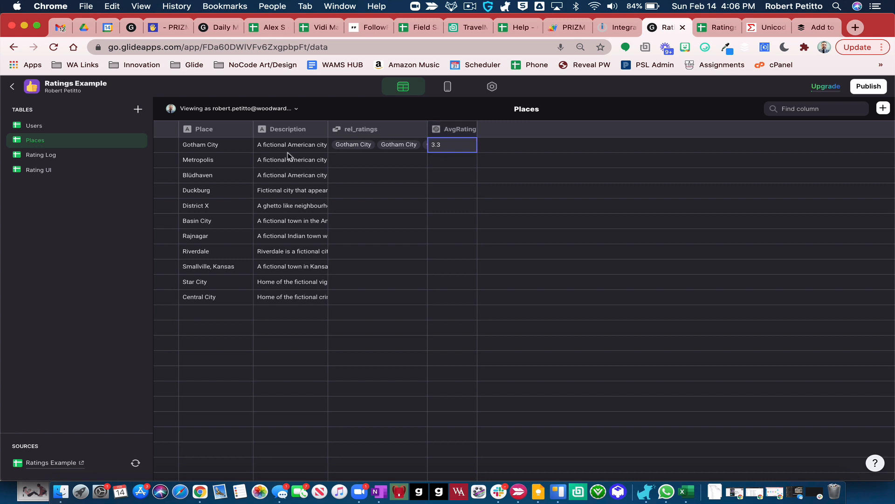
pyautogui.click(66, 169)
pyautogui.click(192, 146)
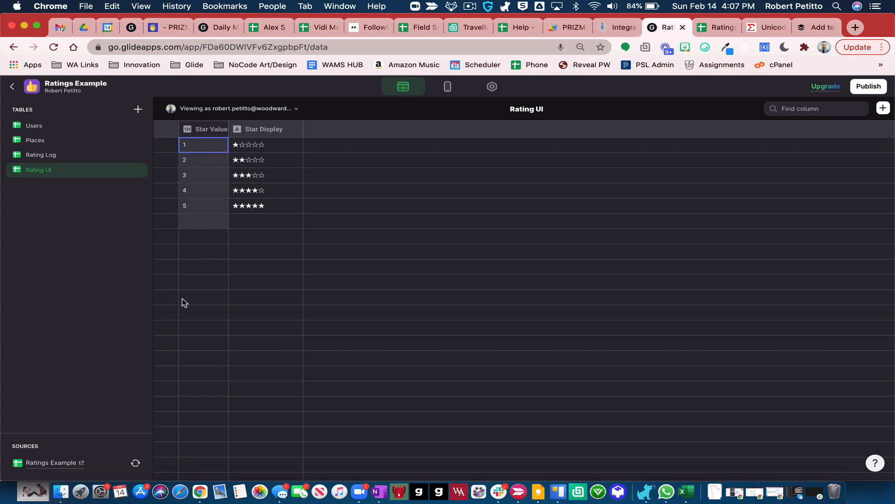
# Add a Math column named roundedRating to the Places table
pyautogui.click(82, 138)
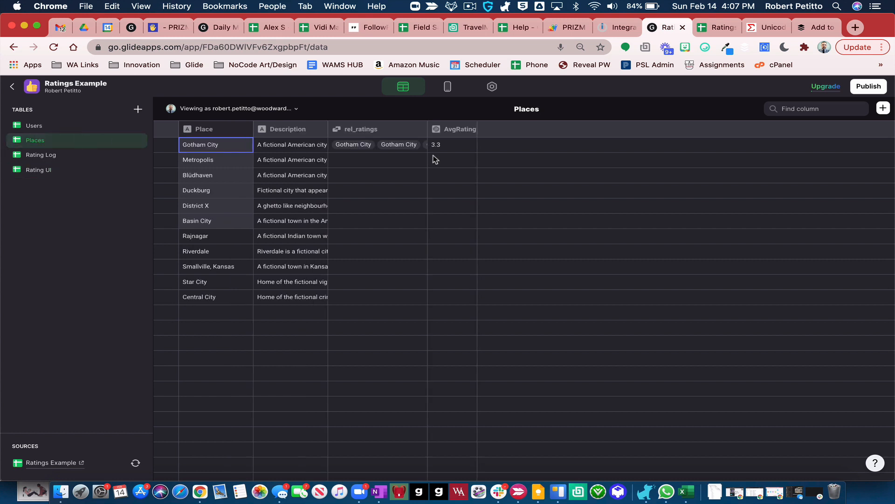
pyautogui.click(445, 146)
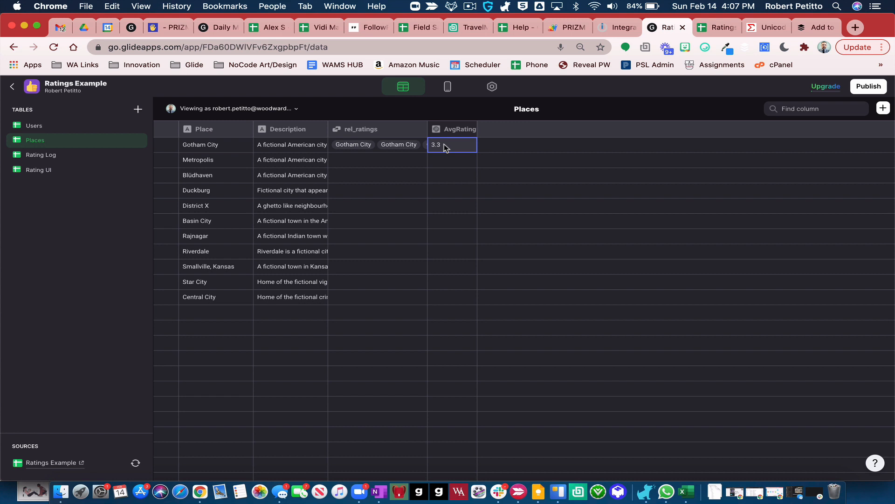
pyautogui.click(883, 108)
pyautogui.click(684, 147)
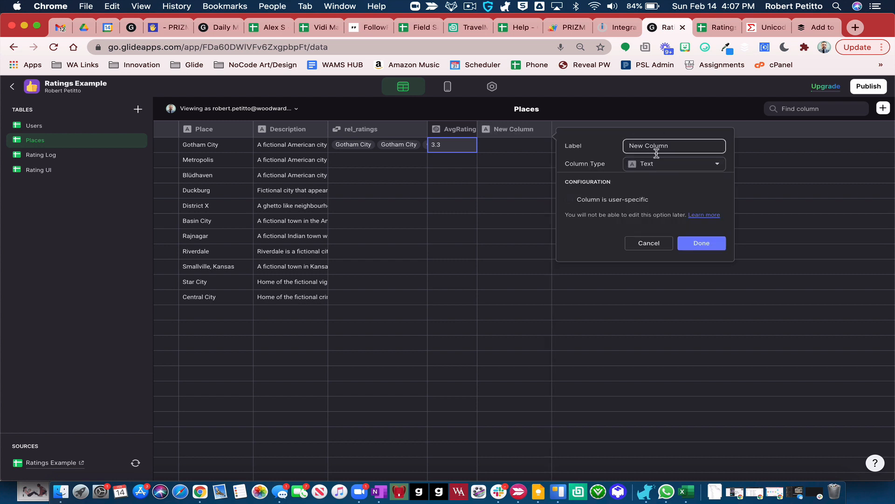
pyautogui.moveTo(684, 147); pyautogui.dragTo(603, 147)
pyautogui.write('roundedRa')
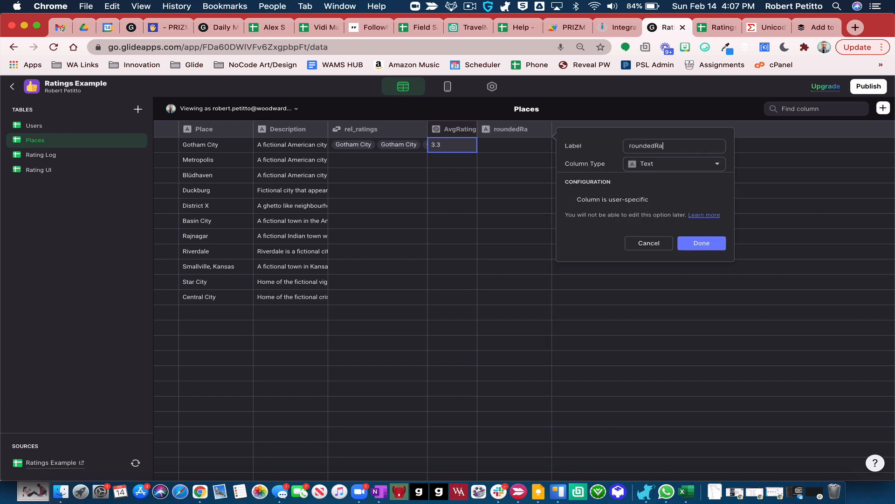
pyautogui.write('ting')
pyautogui.click(681, 165)
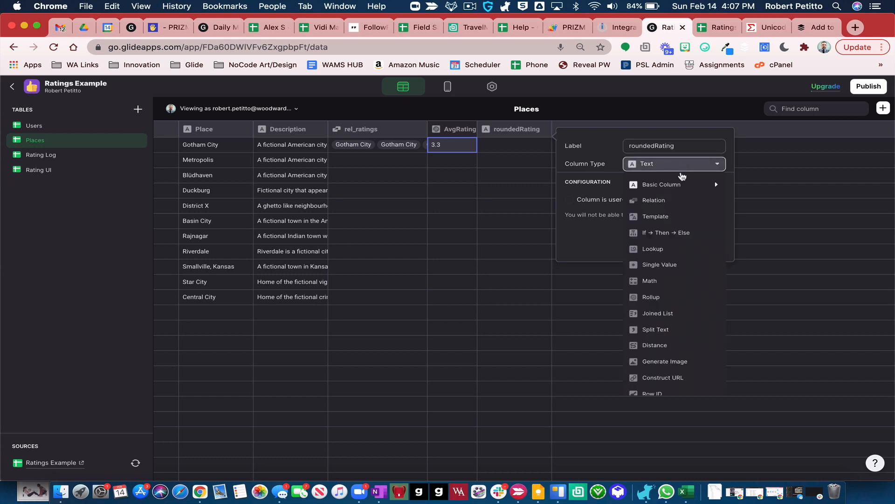
pyautogui.click(650, 280)
# Enter the formula round(average) for roundedRating and map average to the AvgRating column
pyautogui.click(644, 197)
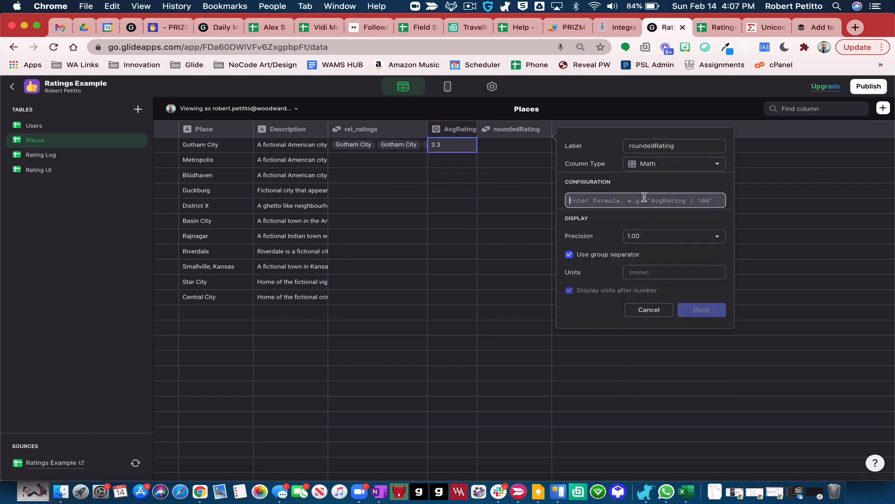
pyautogui.write('round(ave')
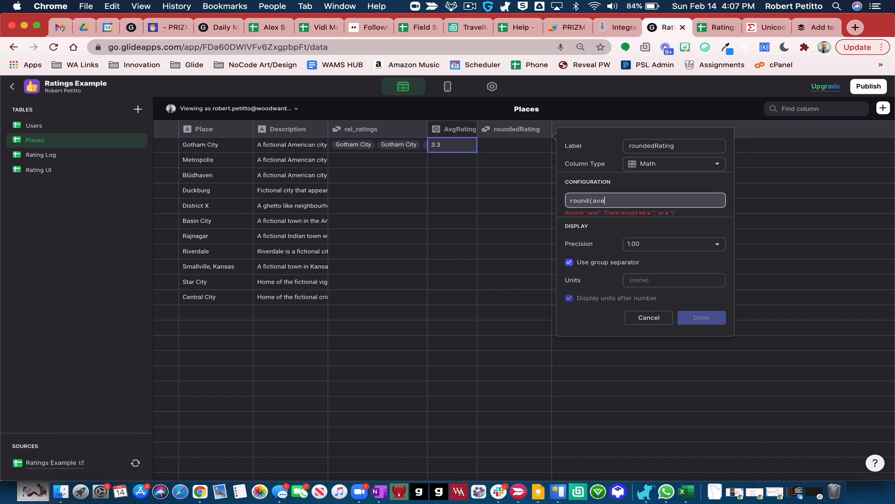
pyautogui.write('rage)')
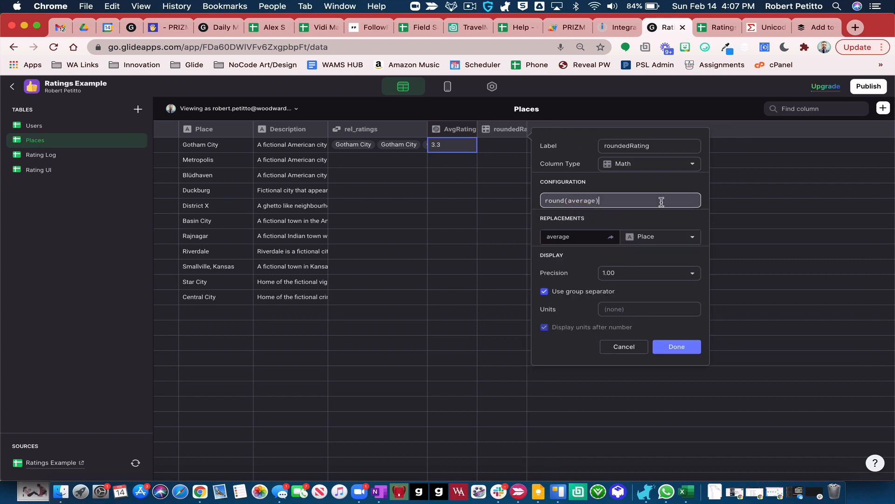
pyautogui.click(681, 239)
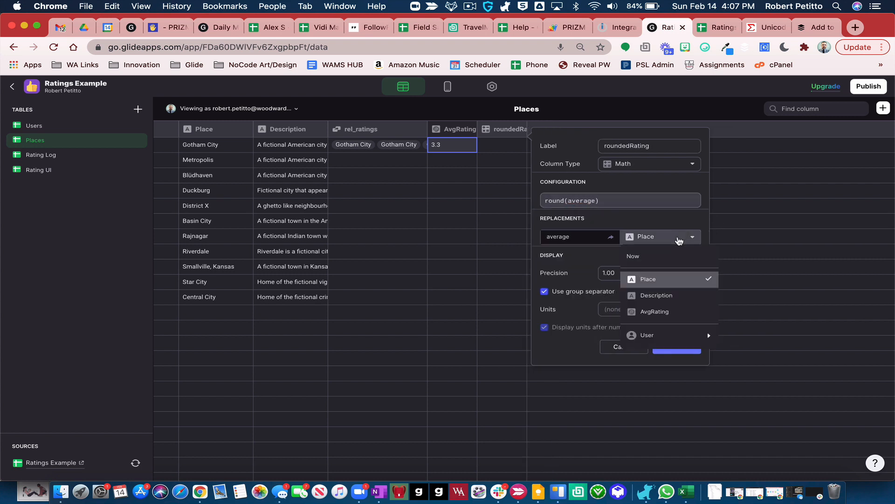
pyautogui.click(662, 315)
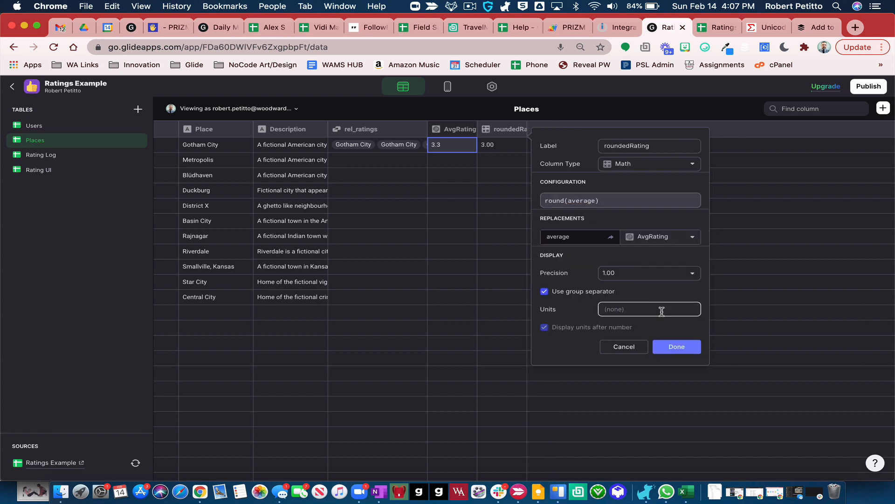
# Set roundedRating's display precision to 1, turn off its group separator, and save the column
pyautogui.click(640, 277)
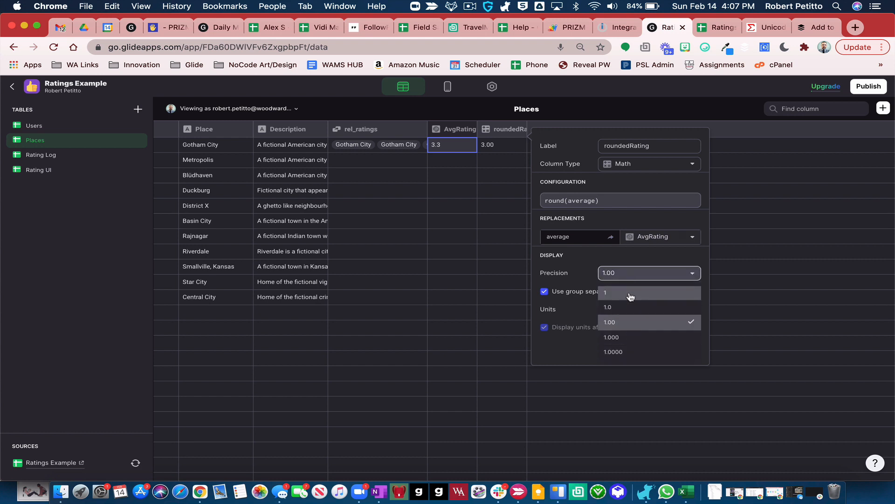
pyautogui.click(605, 292)
pyautogui.click(601, 293)
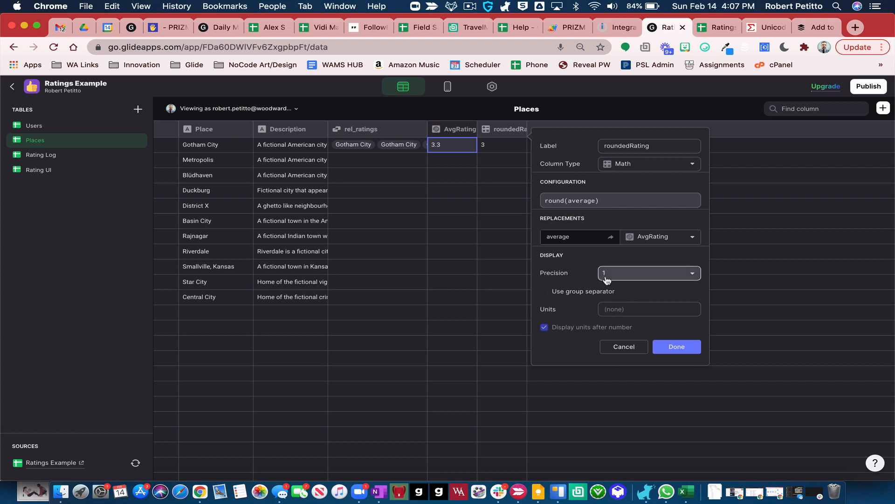
pyautogui.click(678, 348)
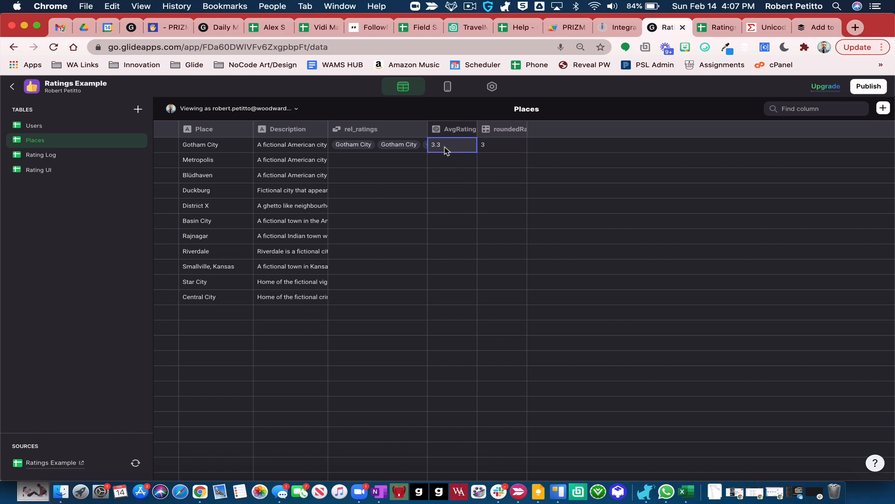
# Add a Relation column named rel_starValue to the Places table
pyautogui.click(498, 148)
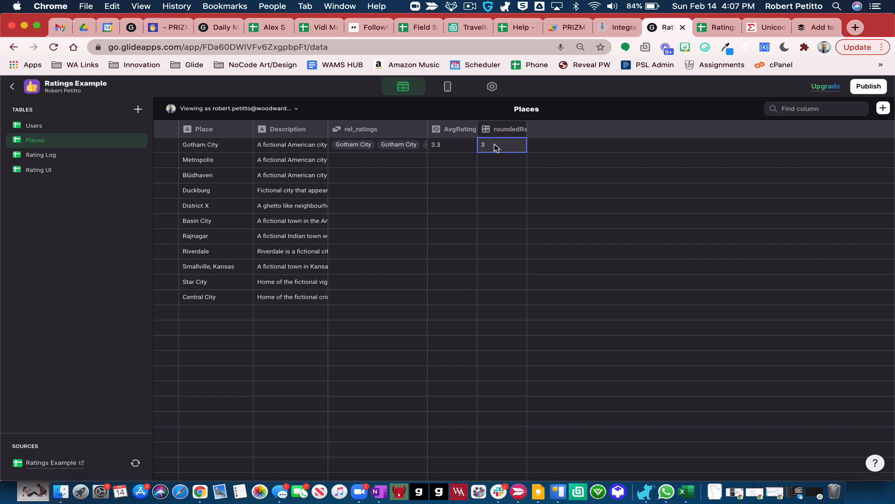
pyautogui.click(883, 108)
pyautogui.tripleClick(730, 145)
pyautogui.write('re')
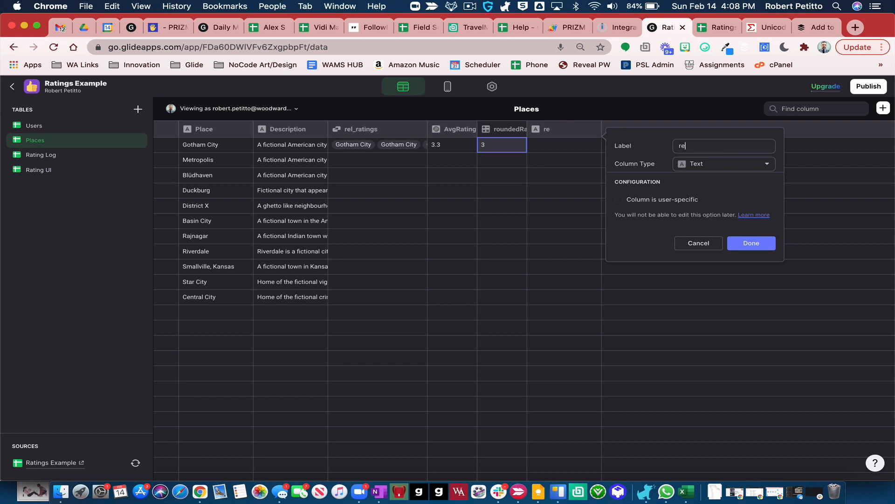
pyautogui.write('l_starValue')
pyautogui.click(747, 164)
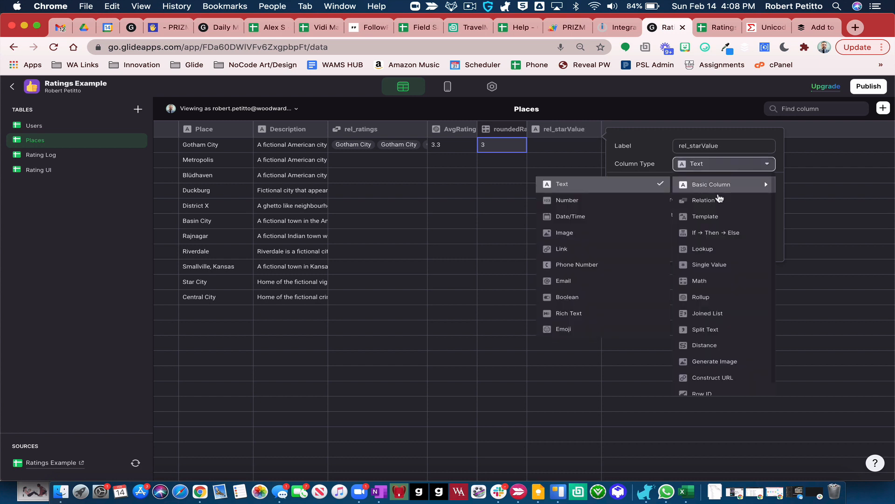
pyautogui.click(720, 199)
# Configure rel_starValue to match roundedRating with Star Values in Rating UI, and save it
pyautogui.click(695, 204)
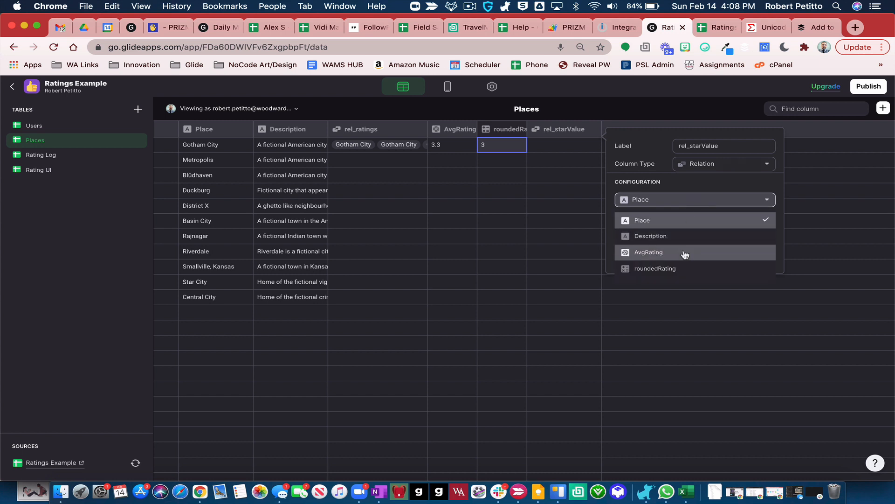
pyautogui.click(681, 269)
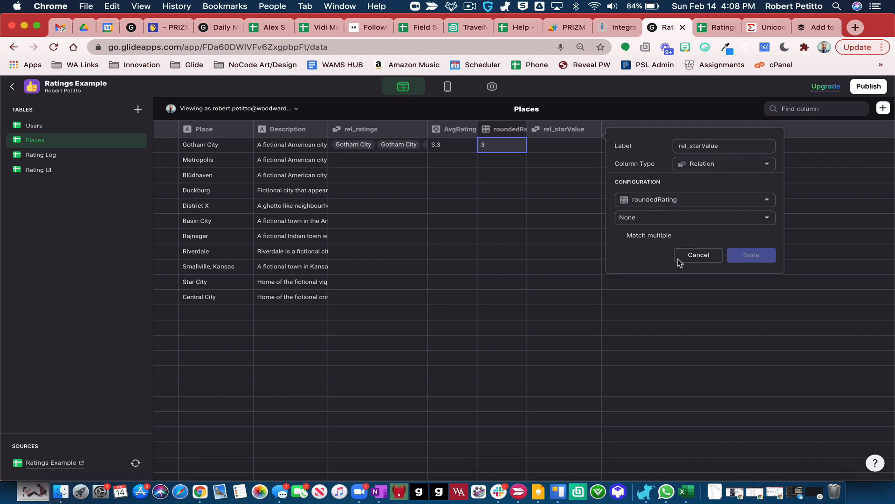
pyautogui.click(649, 218)
pyautogui.moveTo(649, 287)
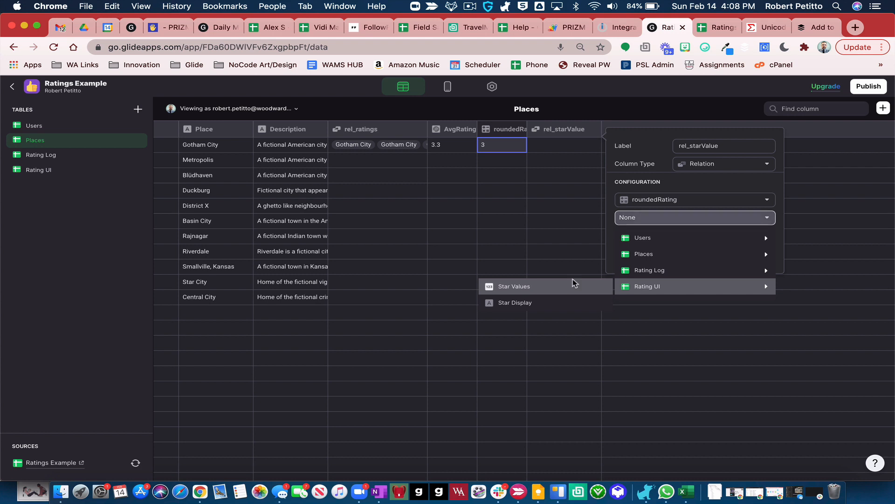
pyautogui.click(575, 283)
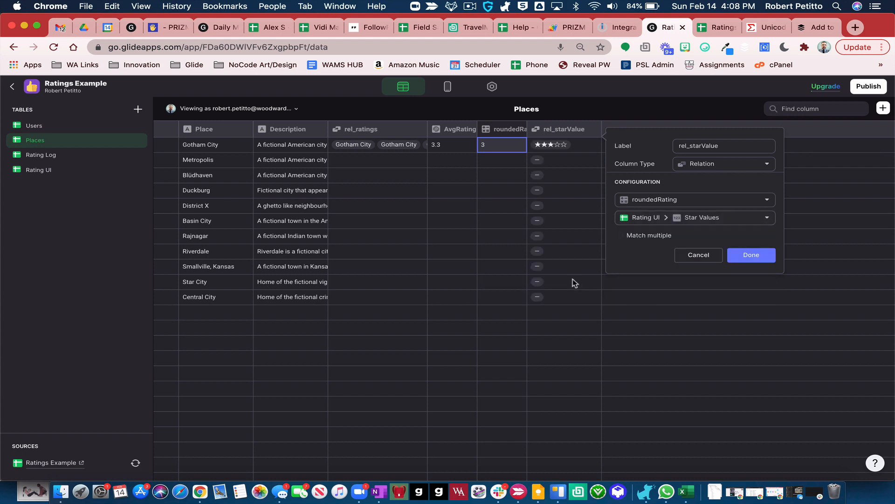
pyautogui.click(760, 255)
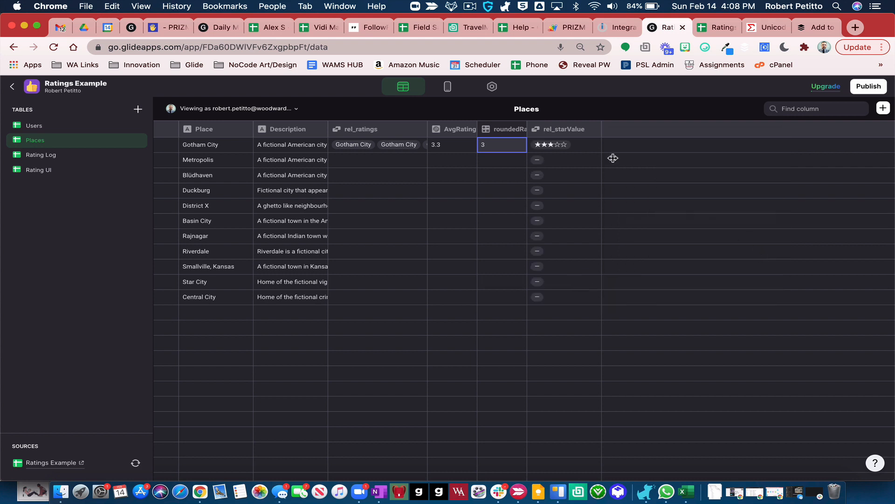
# Add a Lookup column named starDisplay to Places that returns Star Display through the rel_starValue relation
pyautogui.click(884, 109)
pyautogui.click(774, 146)
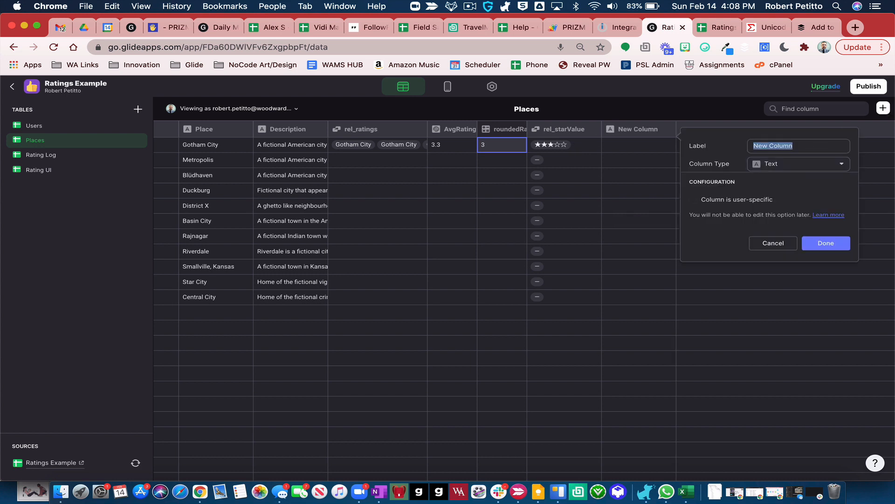
pyautogui.write('star')
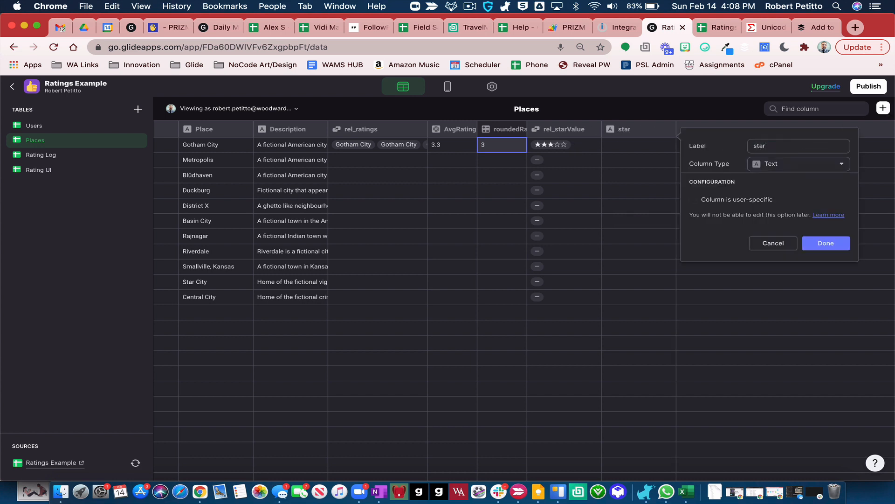
pyautogui.write('Display')
pyautogui.click(804, 163)
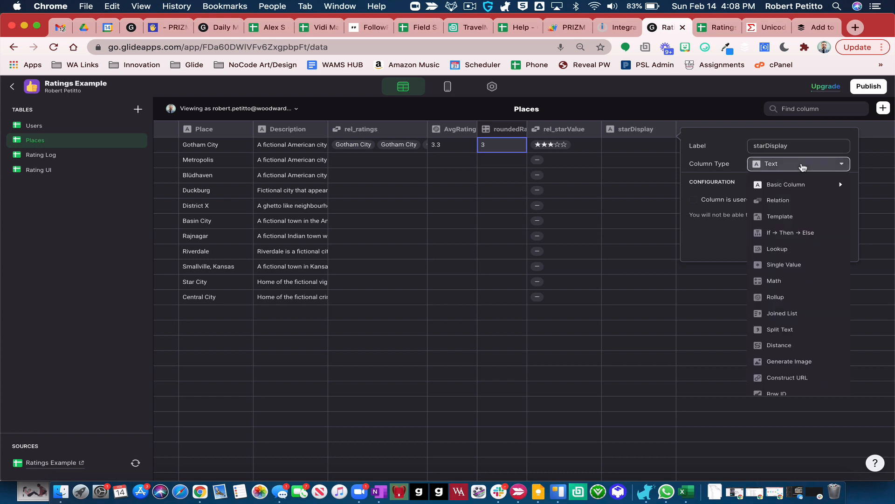
pyautogui.click(790, 251)
pyautogui.click(754, 201)
pyautogui.moveTo(749, 238)
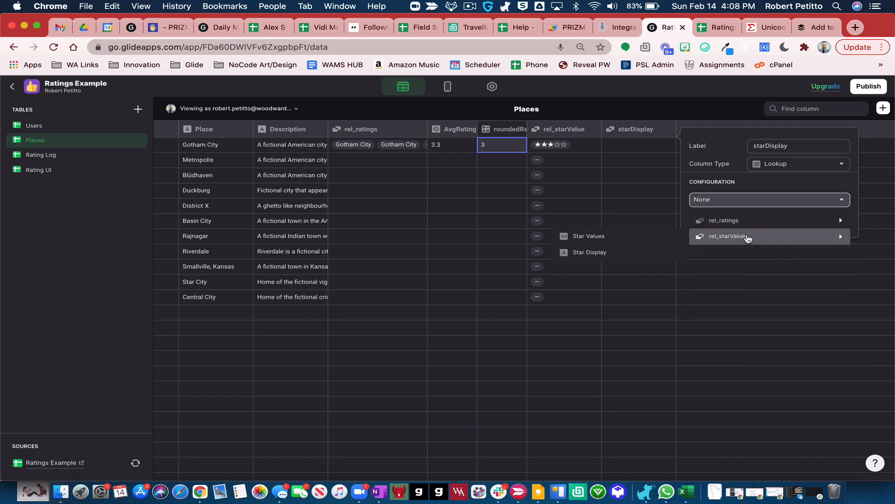
pyautogui.click(655, 250)
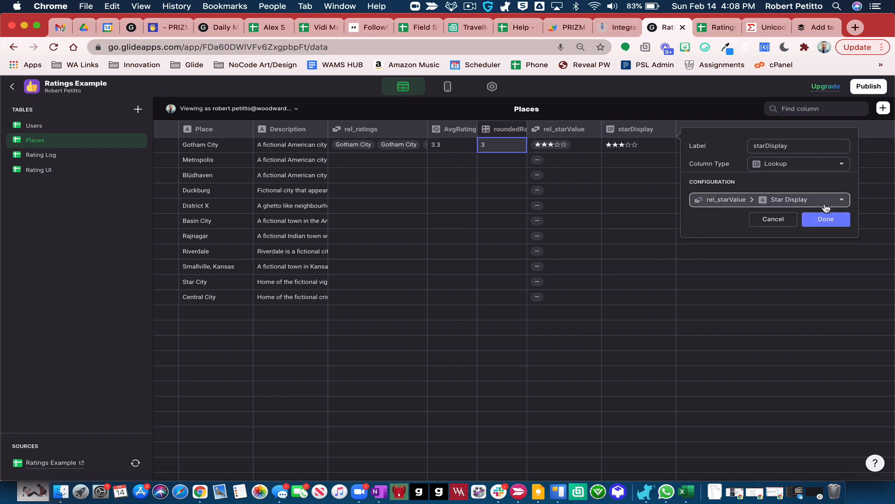
pyautogui.click(831, 220)
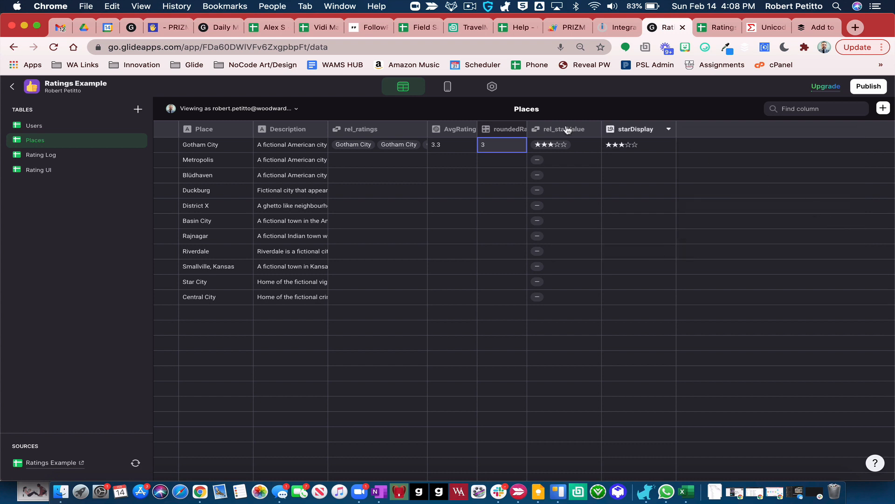
# Compare Gotham City's AvgRating, roundedRating and starDisplay values in the Places table
pyautogui.click(455, 145)
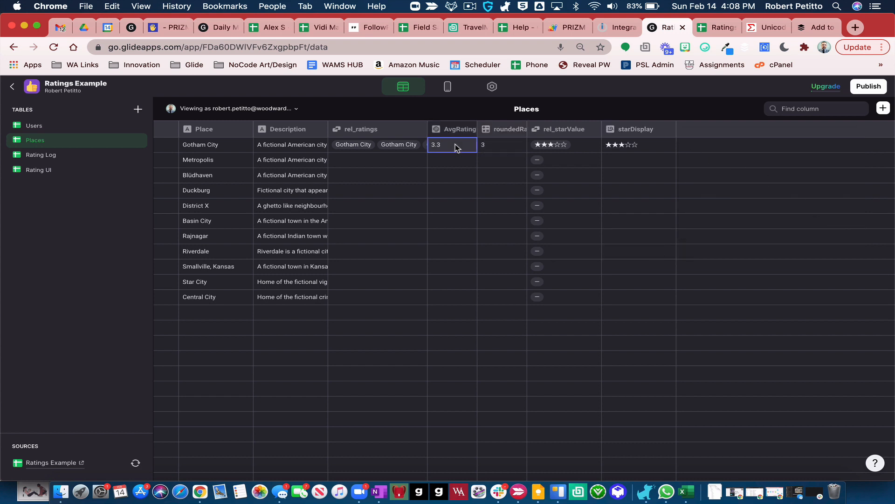
pyautogui.click(491, 149)
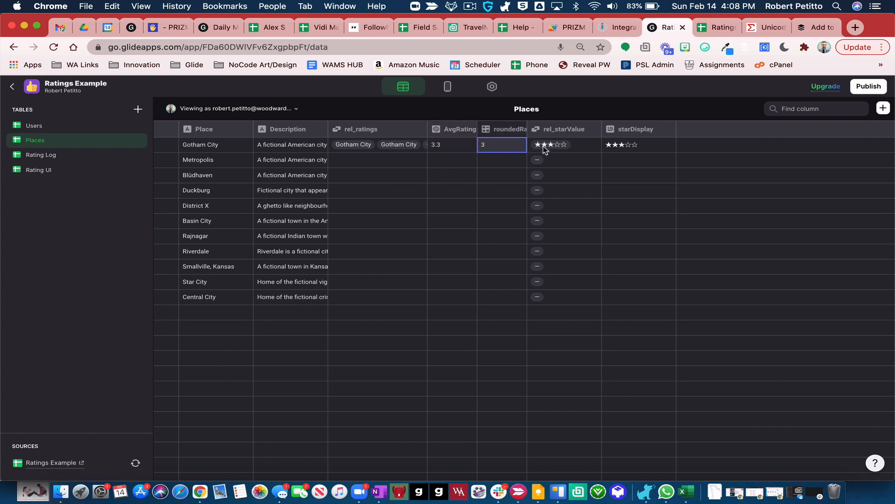
pyautogui.click(651, 146)
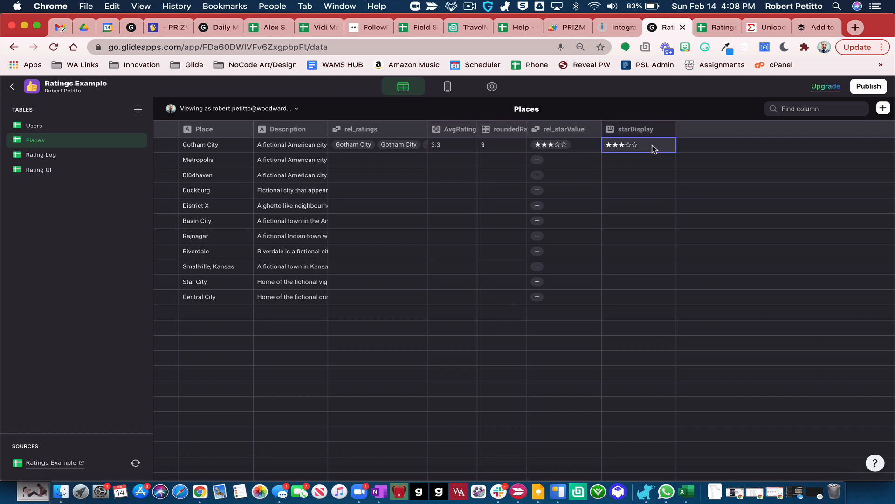
# Submit a 5-star rating with the comment "Excellent!" for Gotham City in the app preview
pyautogui.click(447, 87)
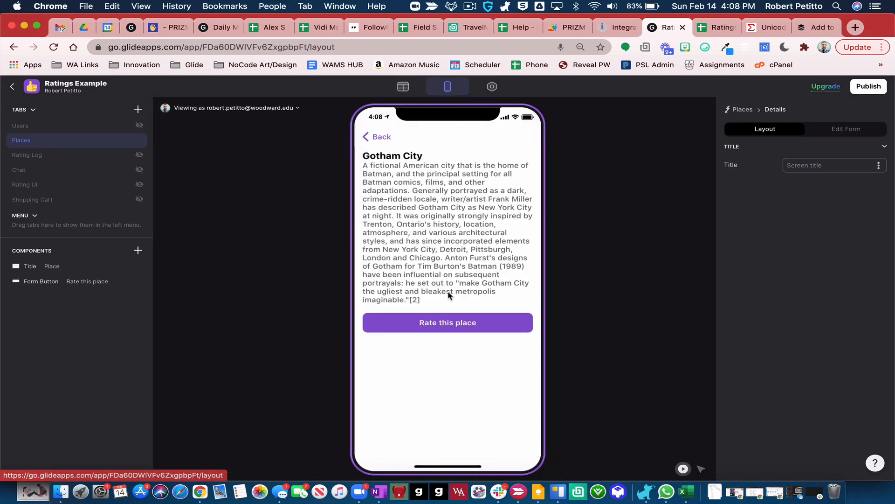
pyautogui.click(443, 324)
pyautogui.click(523, 161)
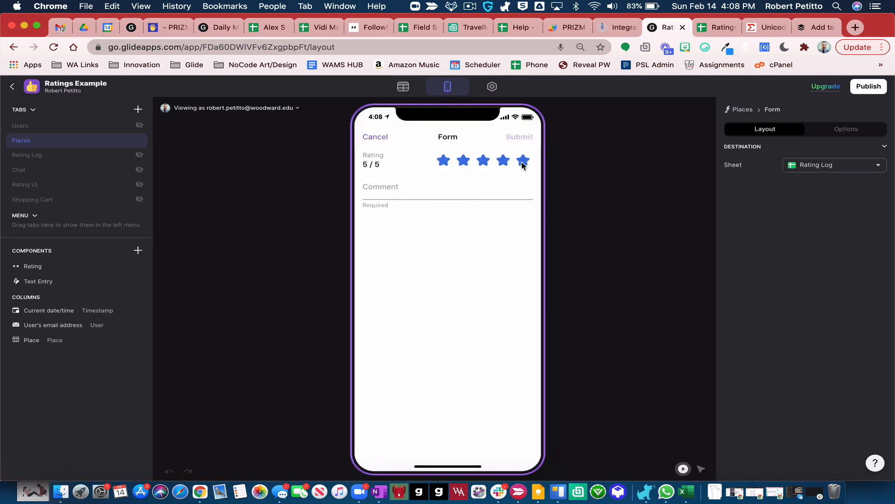
pyautogui.click(410, 191)
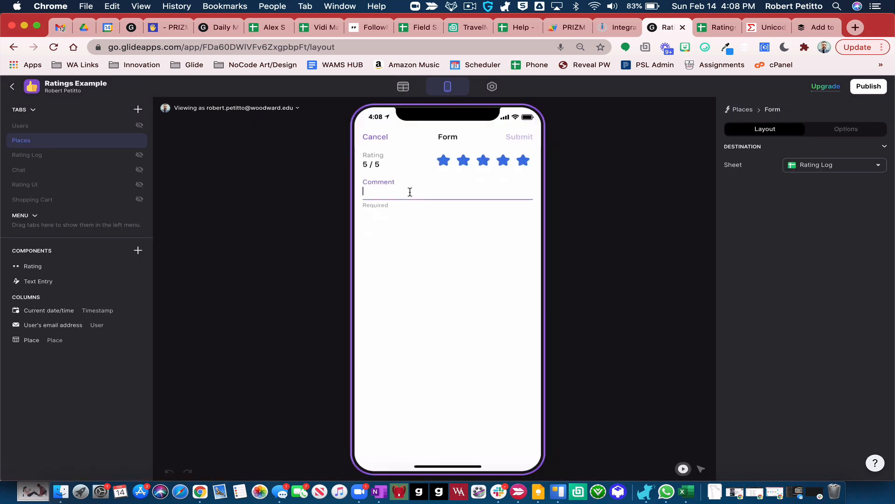
pyautogui.write('Excellent!')
pyautogui.click(520, 137)
# Check Gotham City's AvgRating, roundedRating and starDisplay values in the Places table after the new rating
pyautogui.click(411, 88)
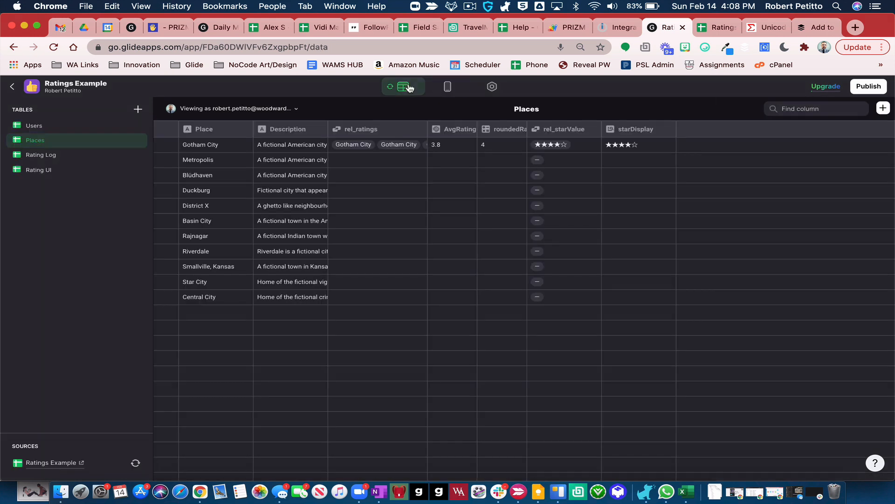
pyautogui.click(438, 148)
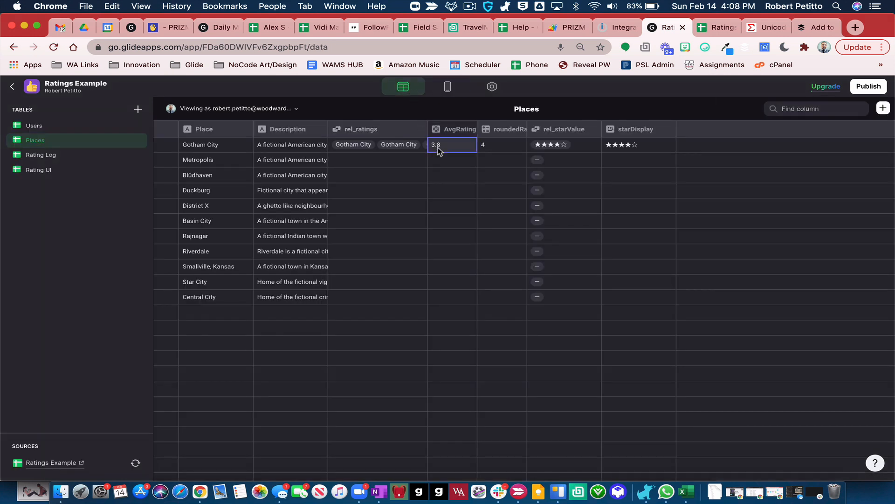
pyautogui.click(497, 149)
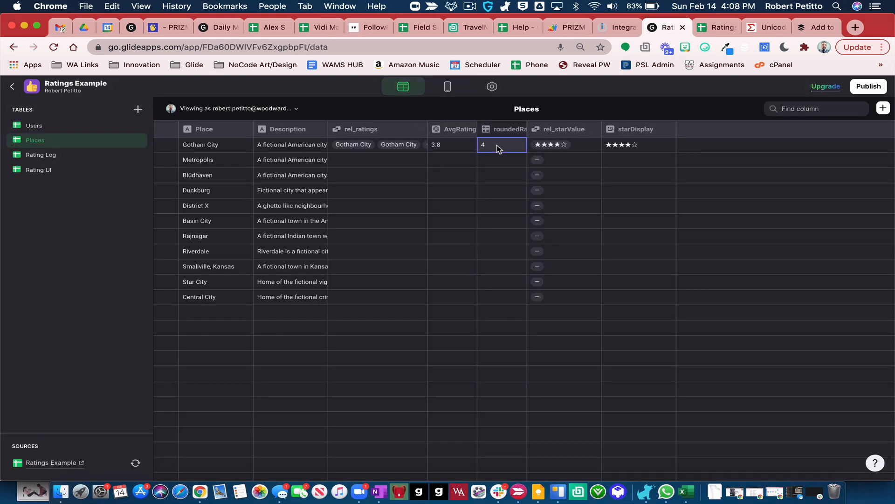
pyautogui.click(635, 148)
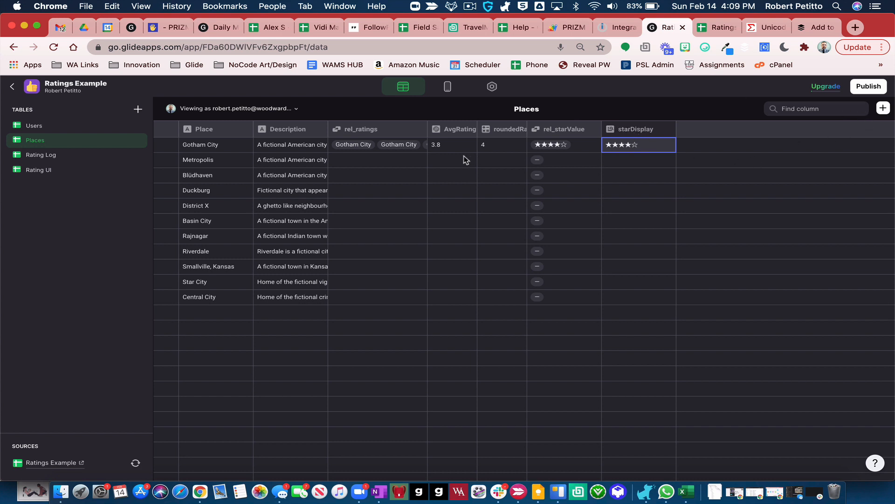
pyautogui.click(451, 145)
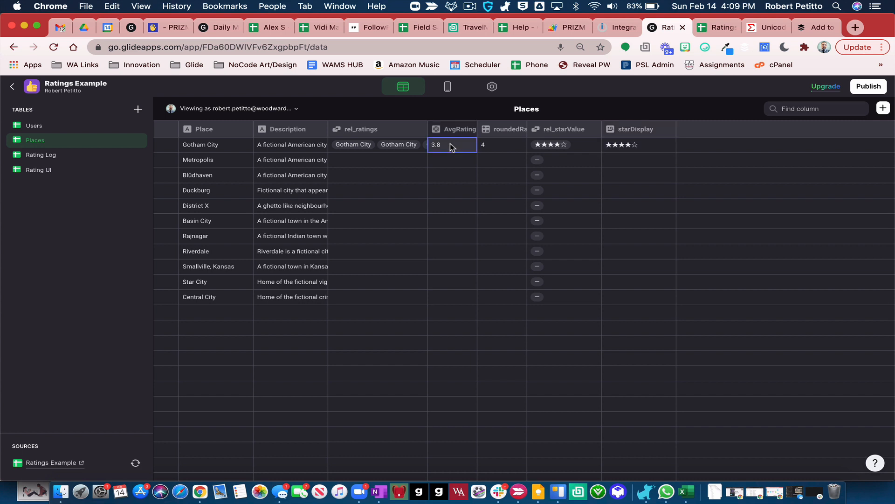
pyautogui.click(630, 149)
# Add a Template column named Rating Display to the Places table
pyautogui.click(883, 108)
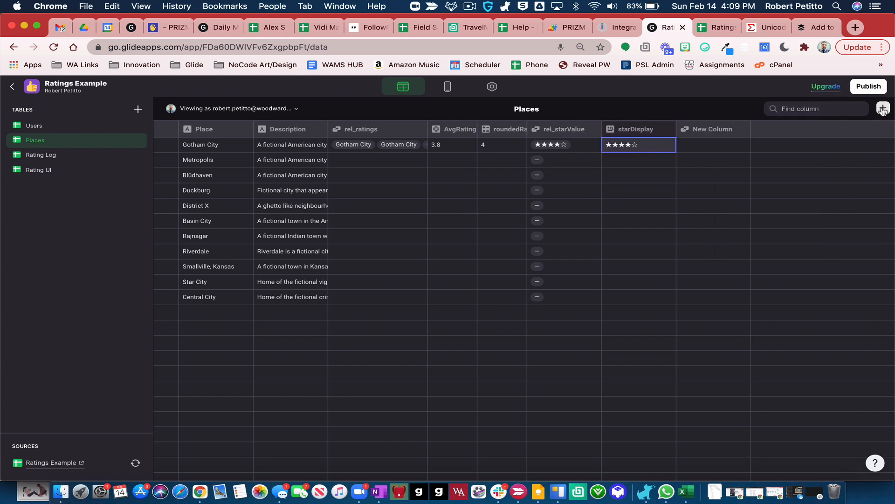
pyautogui.click(630, 166)
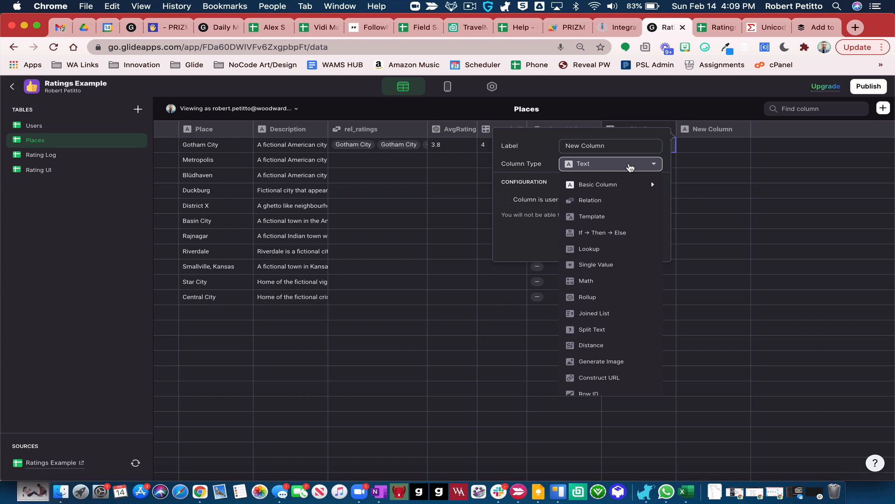
pyautogui.click(606, 217)
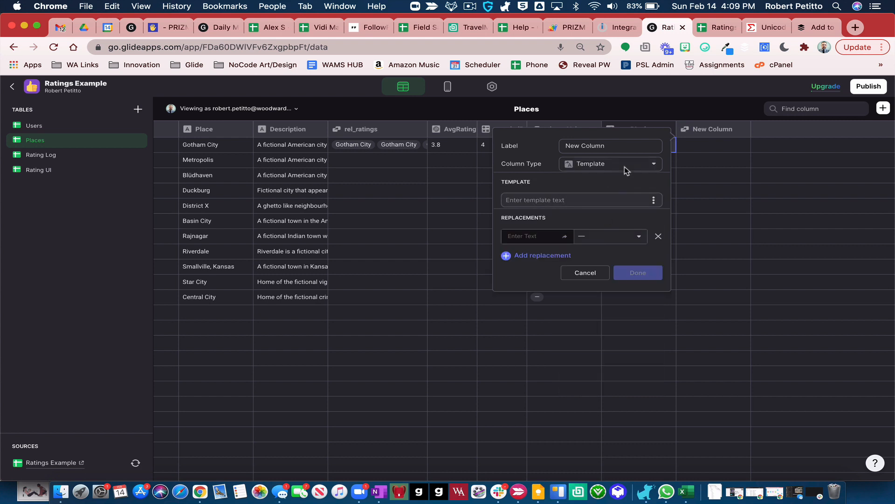
pyautogui.moveTo(625, 145); pyautogui.dragTo(535, 142)
pyautogui.write('s')
pyautogui.press('BackSpace')
pyautogui.press('BackSpace')
pyautogui.write('Rating Display')
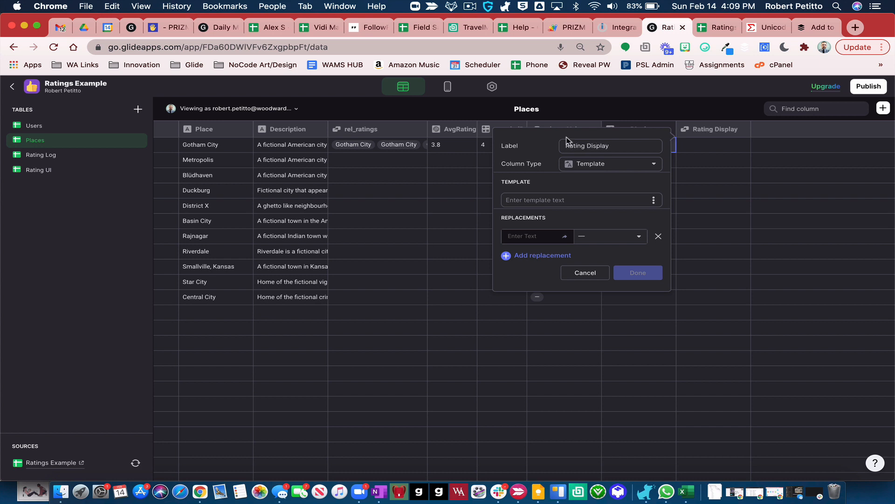
pyautogui.click(623, 167)
pyautogui.click(624, 169)
# Set the template text to "* (#)" and enter * and # as the two replacement placeholders
pyautogui.click(561, 200)
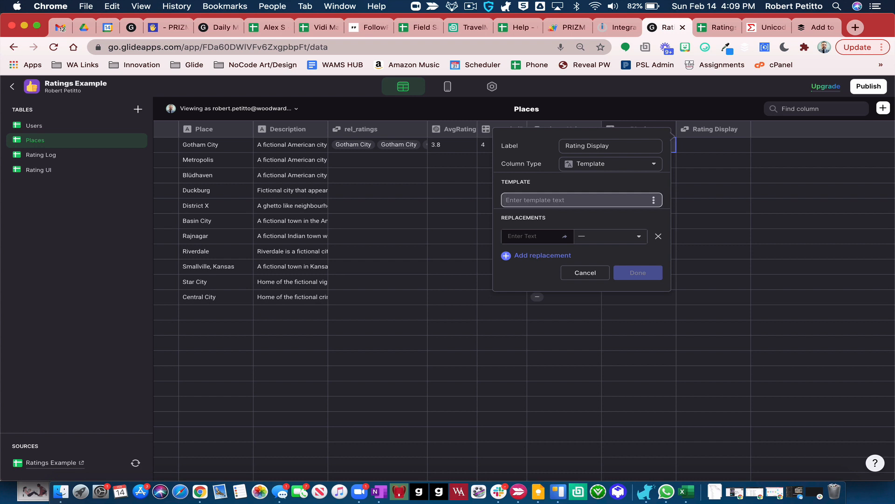
pyautogui.write('*')
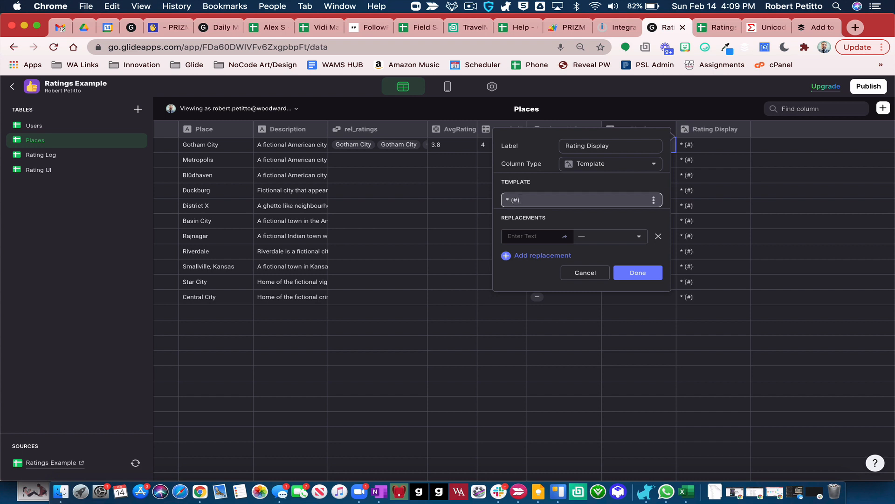
pyautogui.click(508, 255)
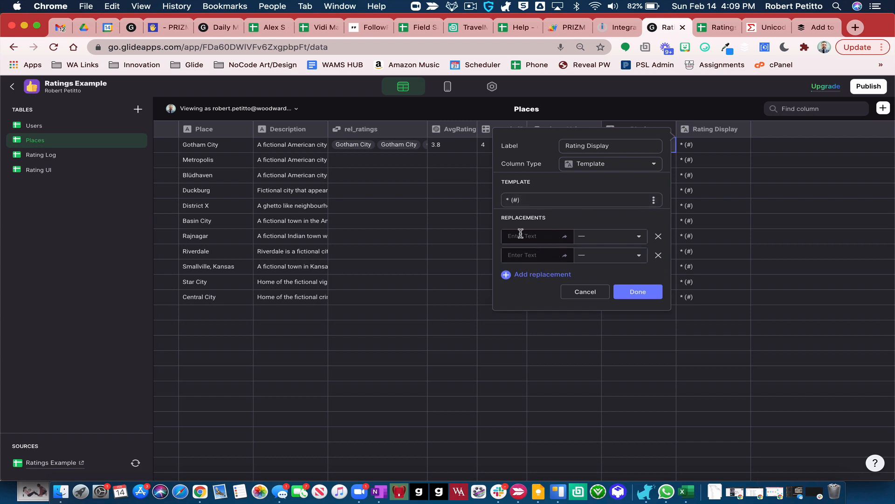
pyautogui.click(521, 235)
pyautogui.write('*')
pyautogui.write('#')
# Replace * with starDisplay and # with AvgRating, and save the Rating Display column
pyautogui.click(615, 236)
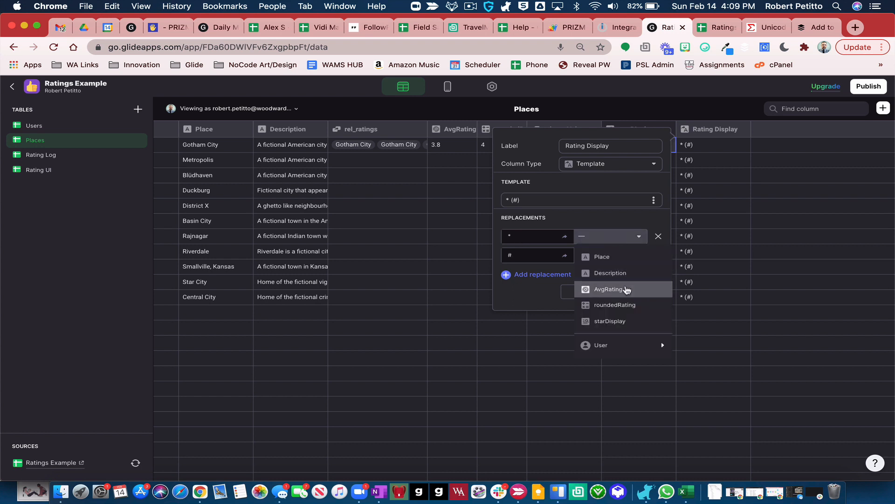
pyautogui.click(622, 320)
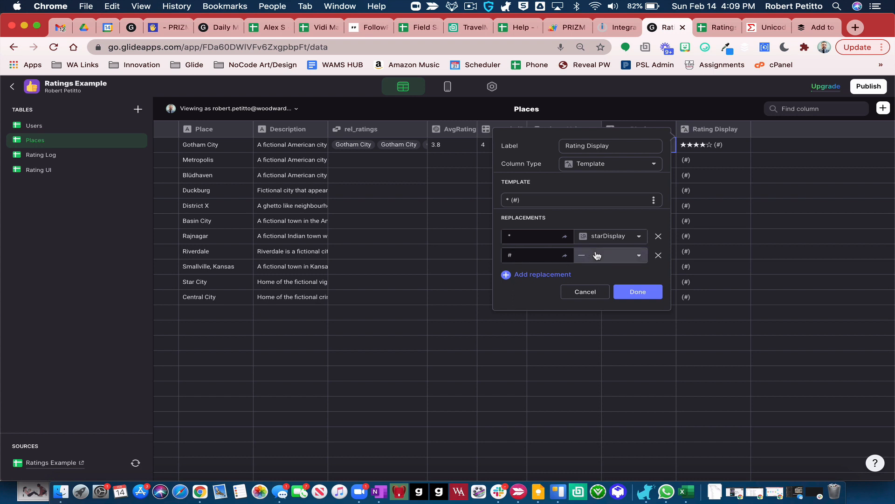
pyautogui.click(597, 255)
pyautogui.click(605, 309)
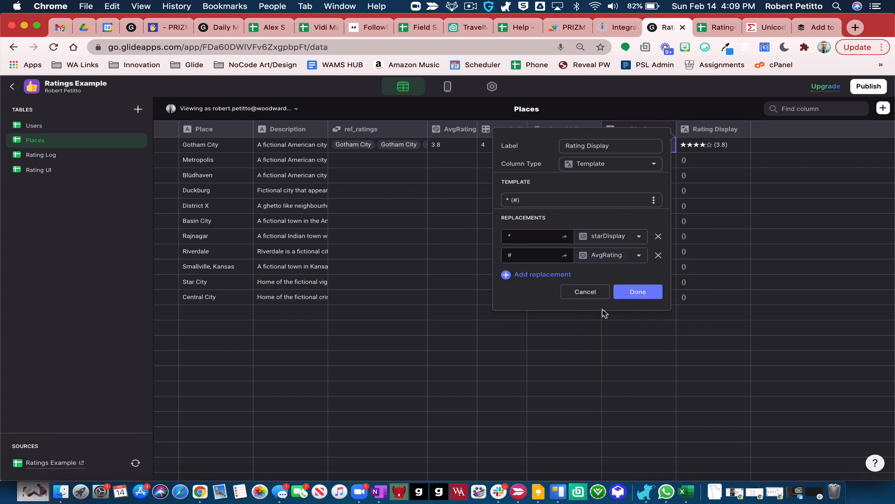
pyautogui.click(638, 291)
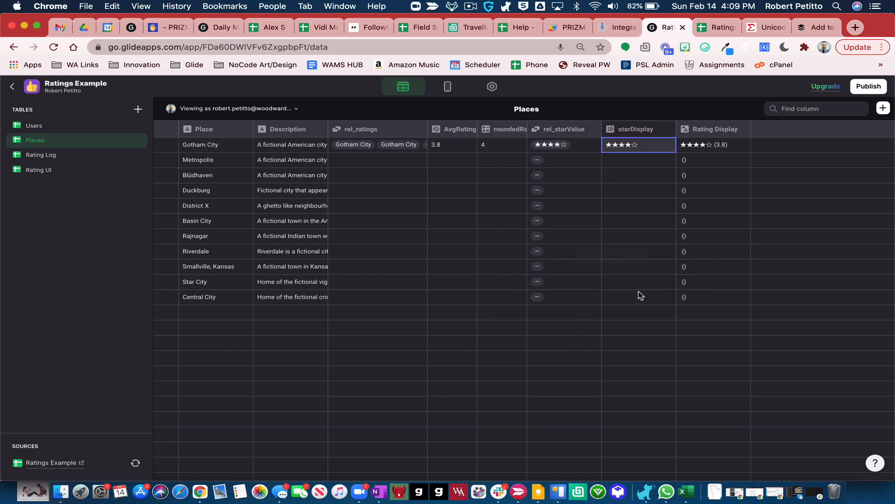
# Add an If → Then → Else column named ifRatingDisplay to the Places table
pyautogui.moveTo(706, 164); pyautogui.dragTo(699, 298)
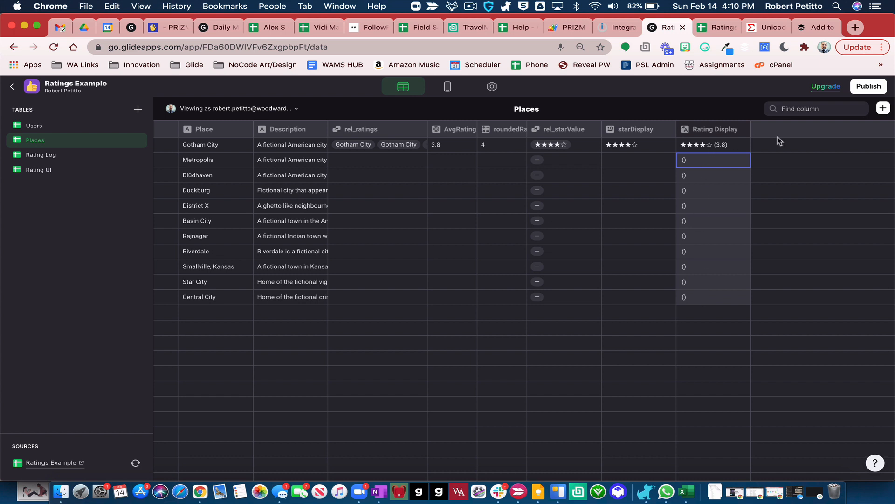
pyautogui.click(883, 108)
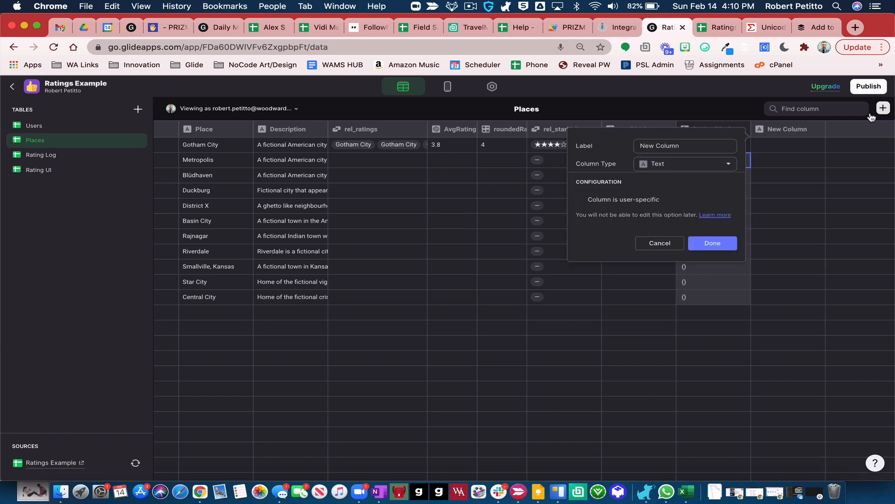
pyautogui.click(717, 166)
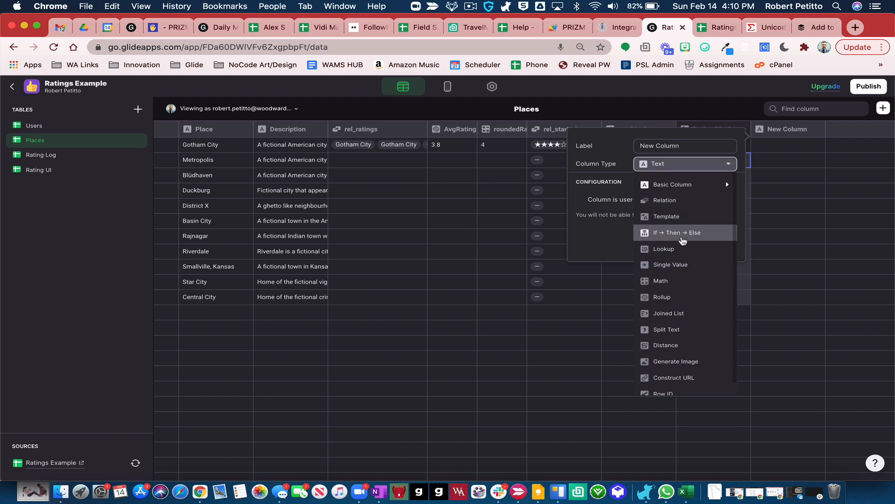
pyautogui.click(683, 232)
pyautogui.click(690, 146)
pyautogui.press('super+a')
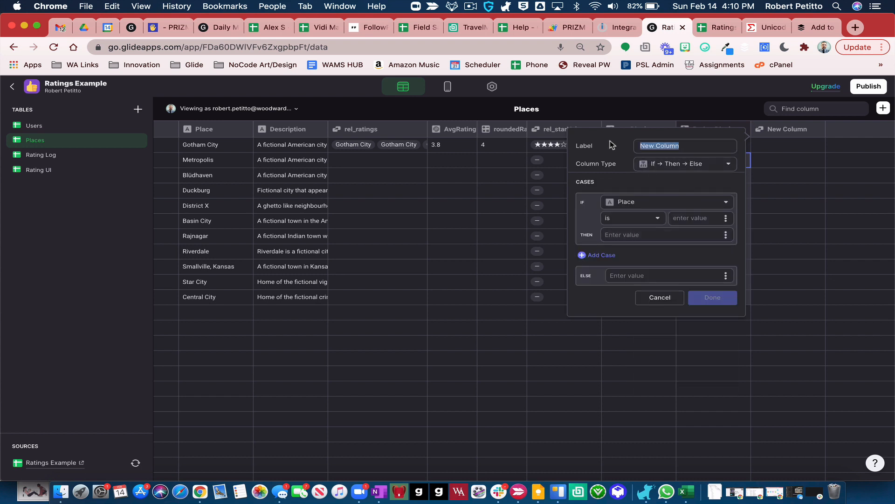
pyautogui.write('ifRa')
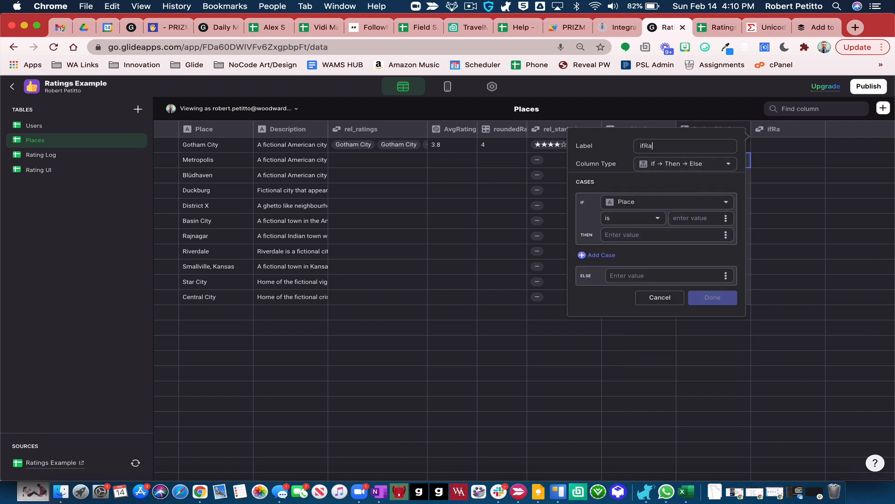
pyautogui.write('tingDisplay')
# Define the ifRatingDisplay case so that an empty AvgRating returns "No Ratings"
pyautogui.click(645, 205)
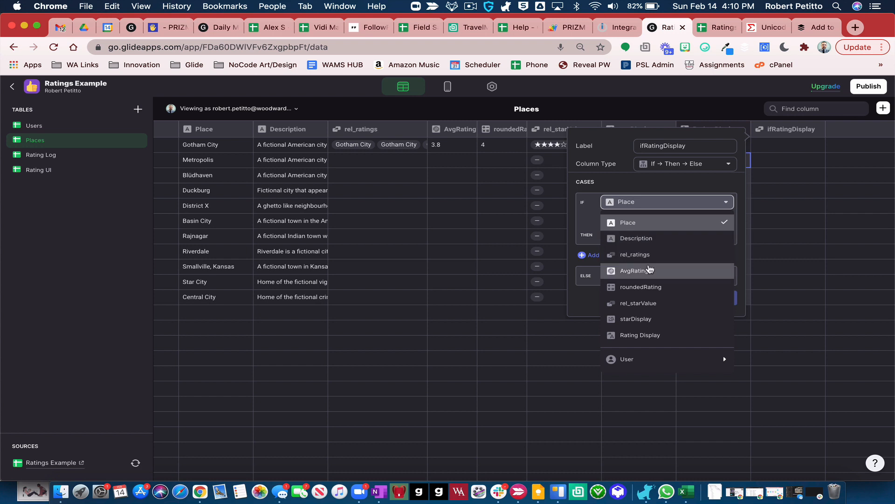
pyautogui.click(651, 268)
pyautogui.click(638, 218)
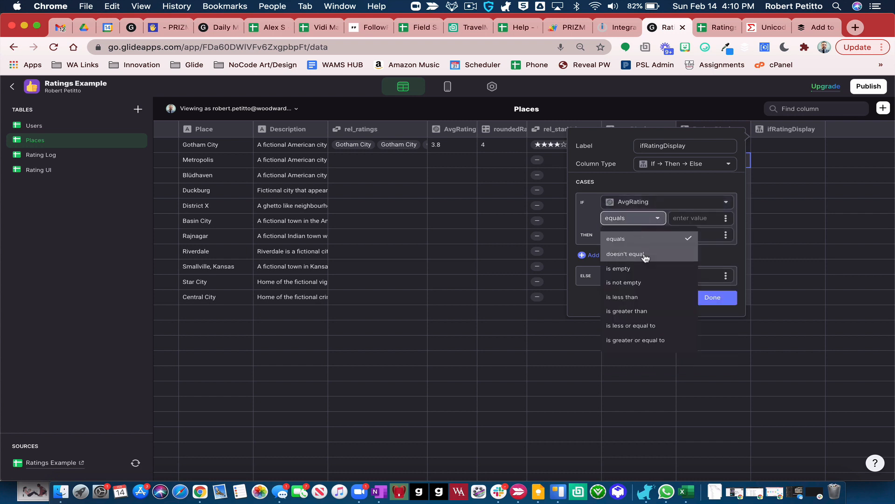
pyautogui.click(646, 275)
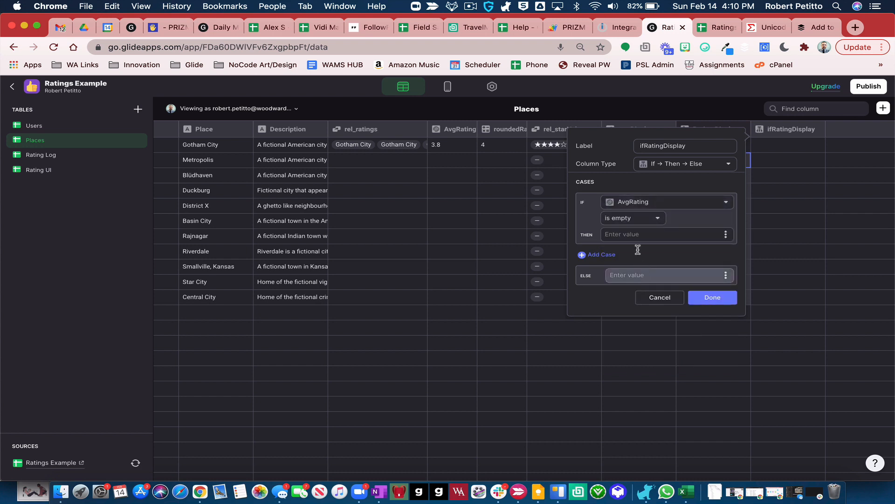
pyautogui.click(629, 233)
pyautogui.write('No Rat')
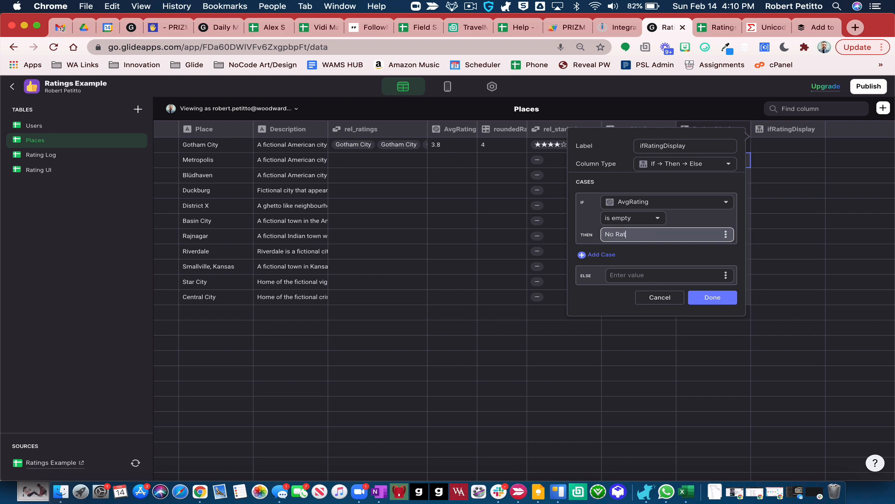
pyautogui.write('ings')
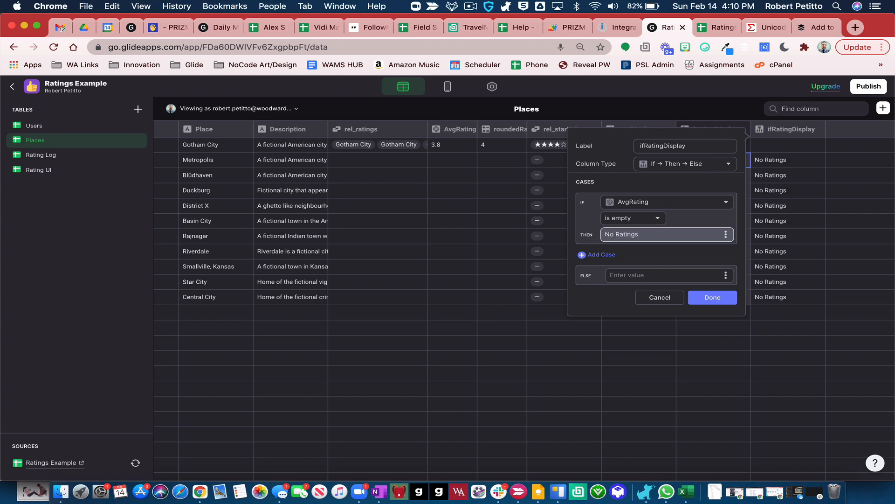
# Set the Else result to Rating Display, save the column, and check Gotham City's ifRatingDisplay value
pyautogui.click(726, 275)
pyautogui.click(679, 399)
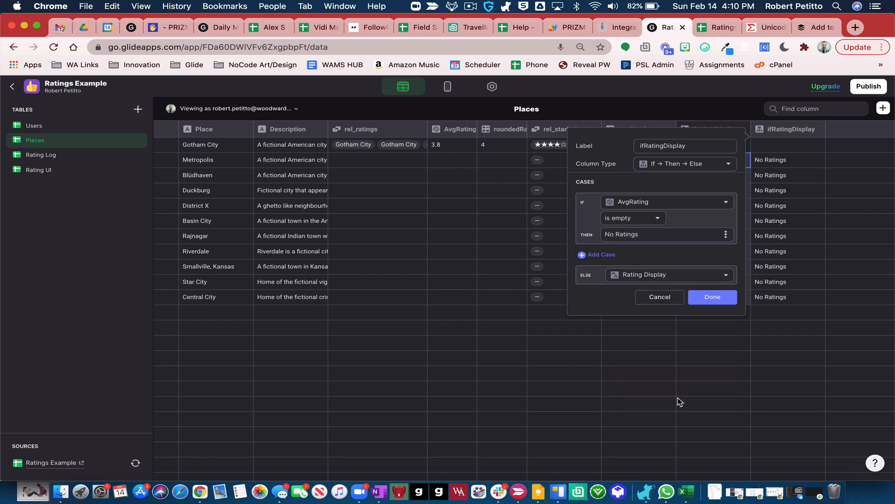
pyautogui.click(707, 295)
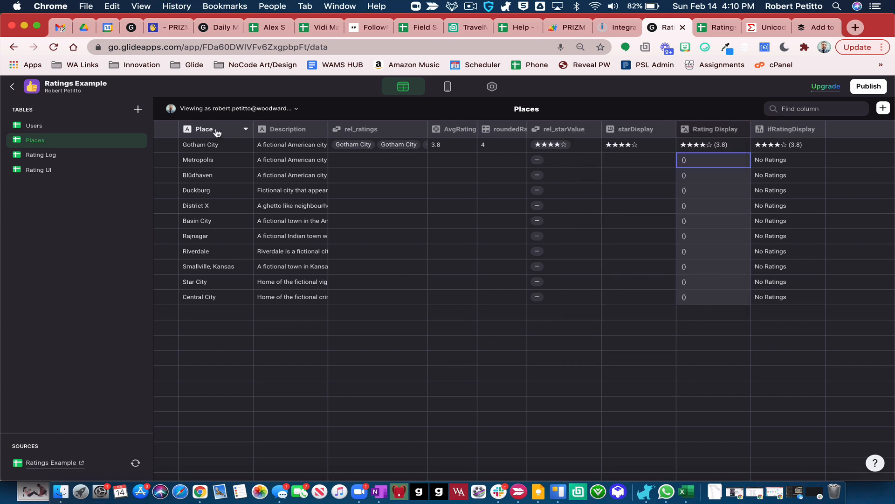
pyautogui.click(210, 145)
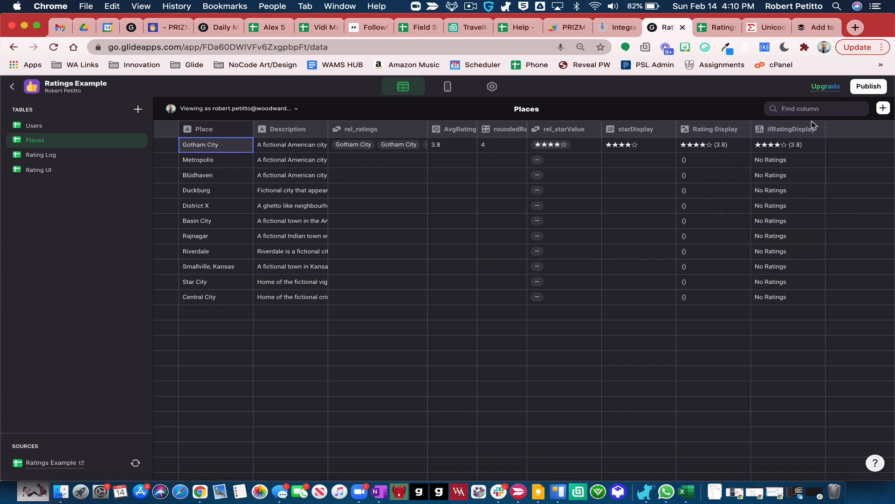
pyautogui.click(800, 148)
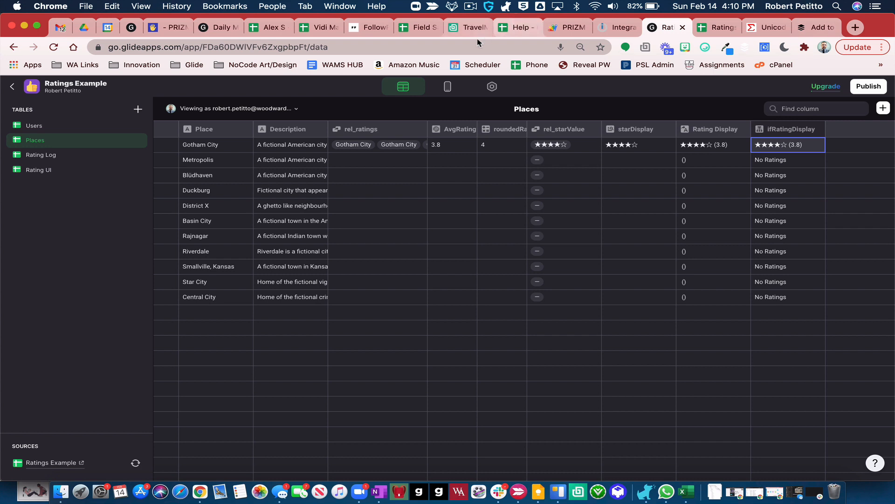
# Add a Basic Table component to the Places details screen in the app layout
pyautogui.click(447, 87)
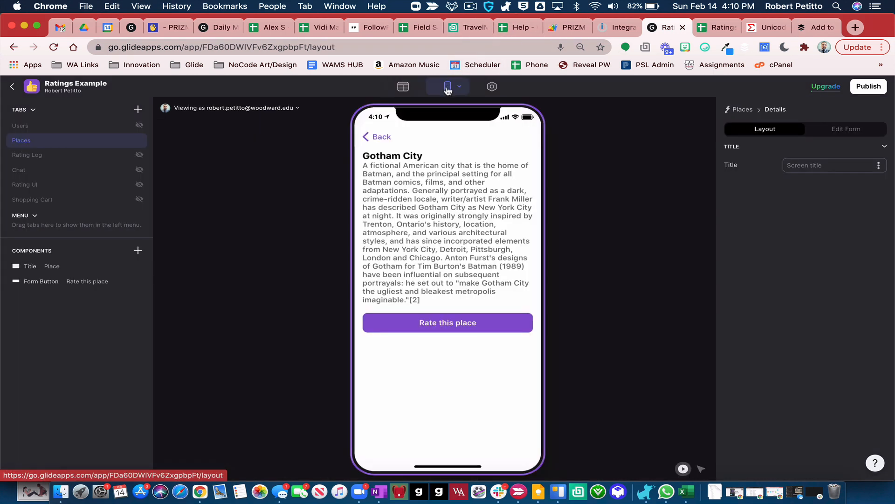
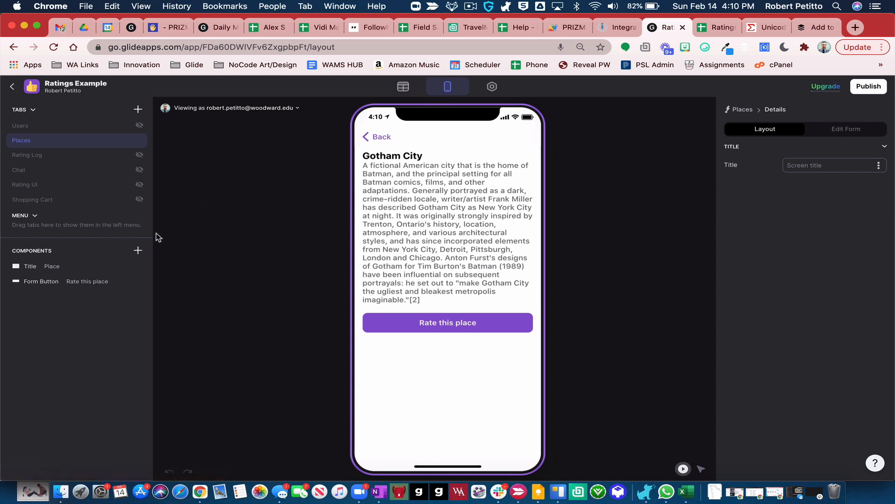
pyautogui.click(138, 252)
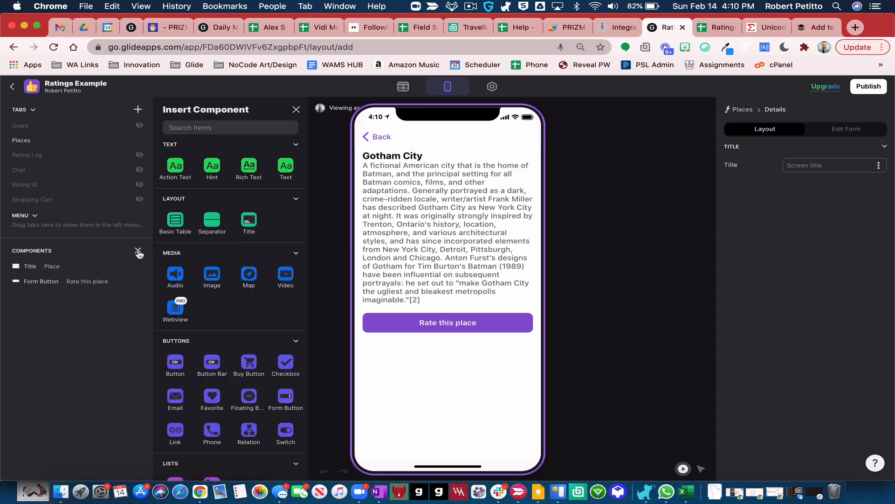
pyautogui.click(182, 228)
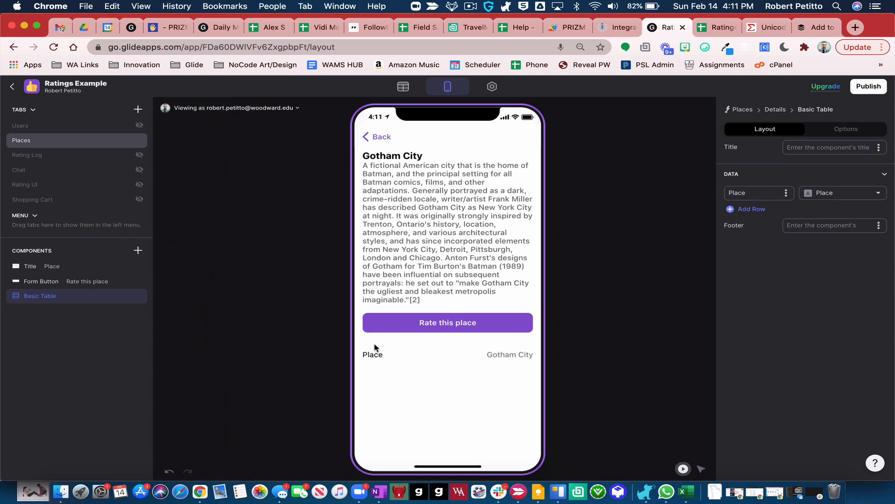
# Configure the Basic Table row with ifRatingDisplay as its label and rel_ratings as its value
pyautogui.click(787, 191)
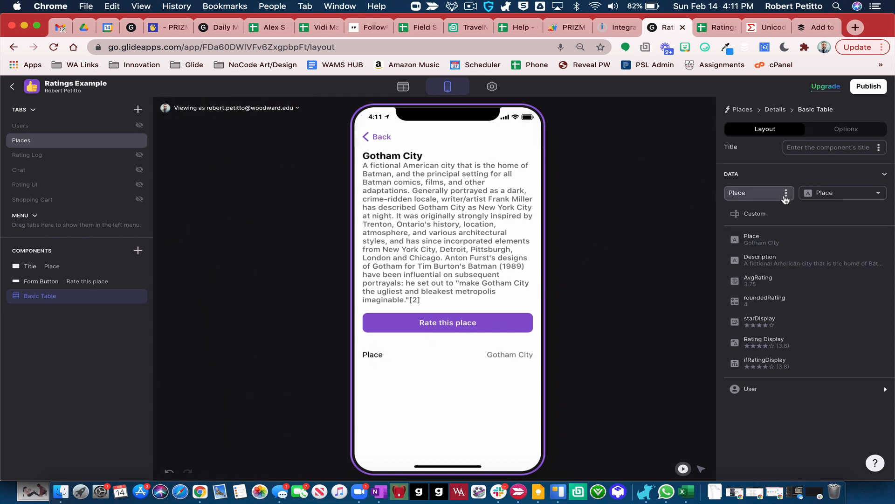
pyautogui.click(771, 363)
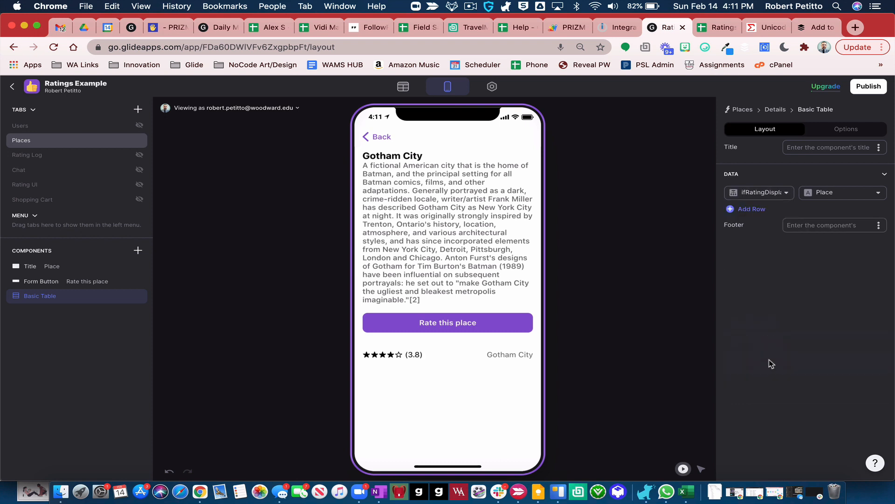
pyautogui.click(874, 193)
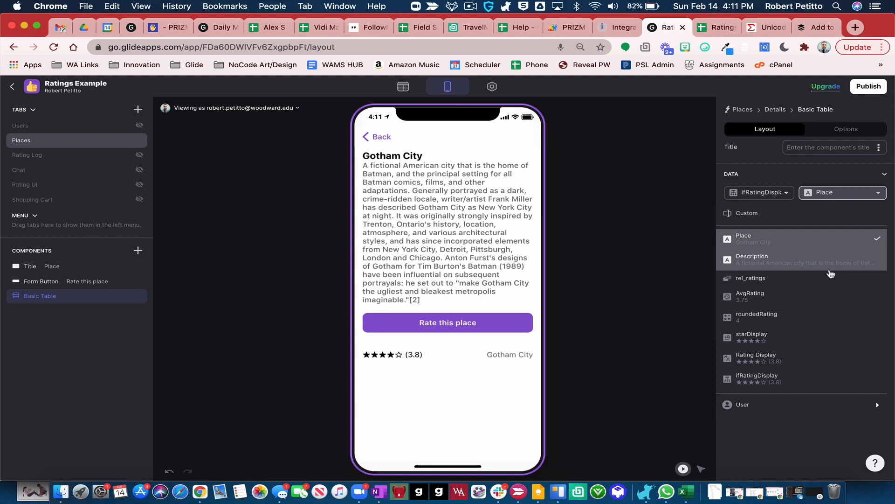
pyautogui.click(828, 279)
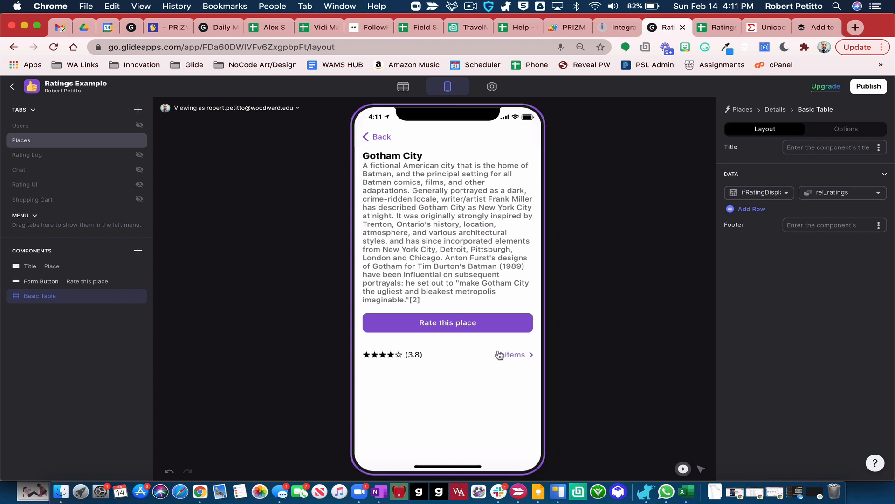
# Open Gotham City's related ratings list and display its entries as Cards without an image
pyautogui.click(513, 356)
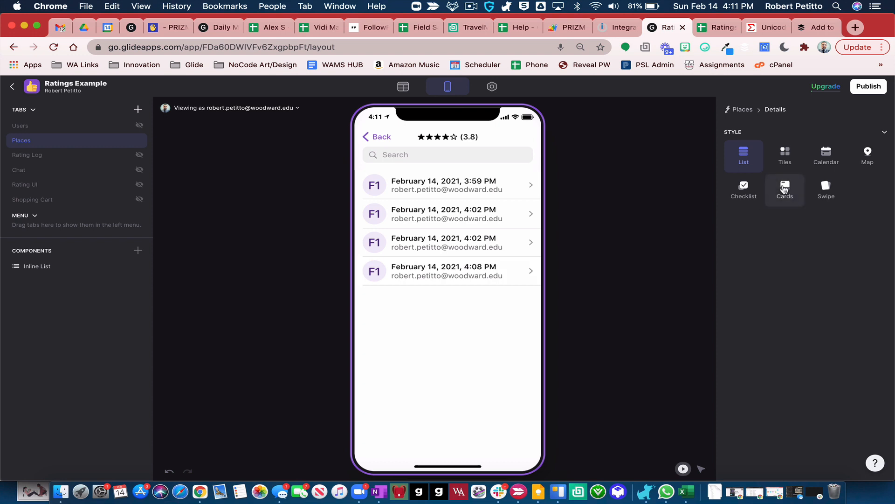
pyautogui.click(785, 189)
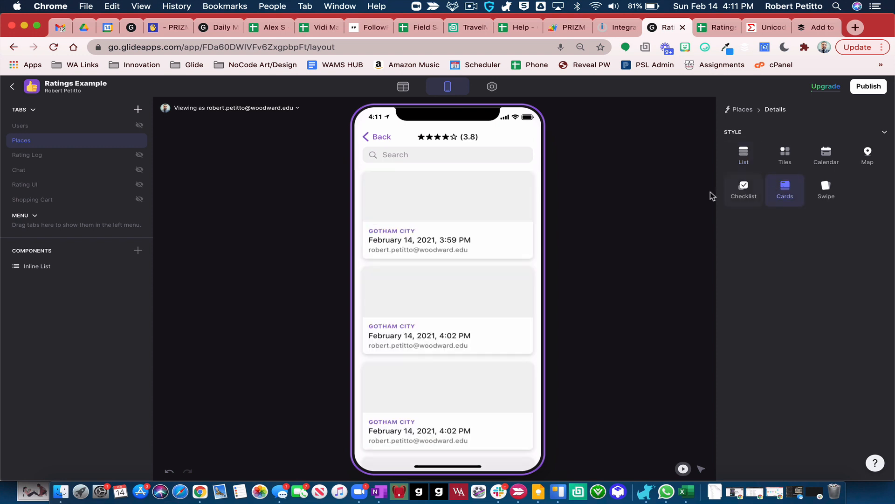
pyautogui.click(65, 264)
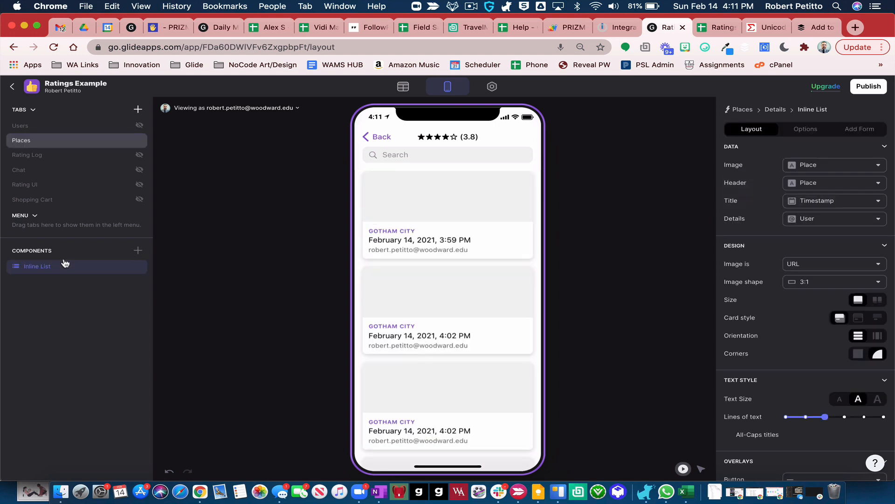
pyautogui.click(811, 166)
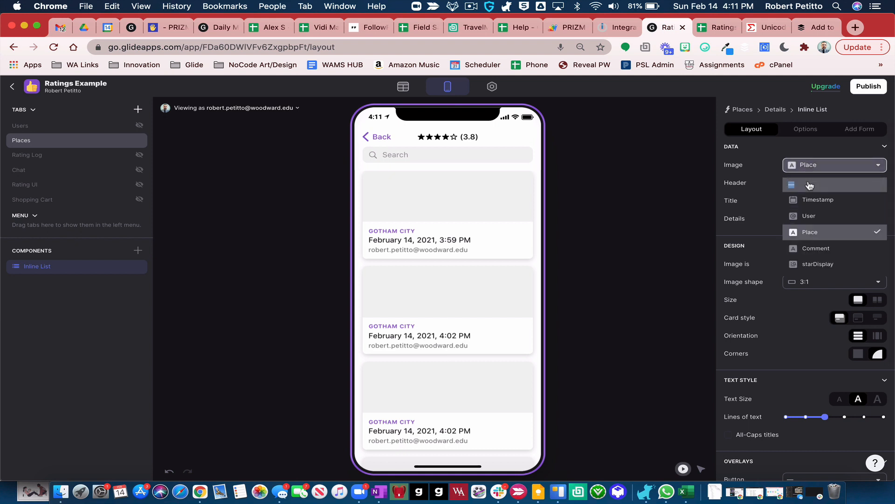
pyautogui.click(810, 184)
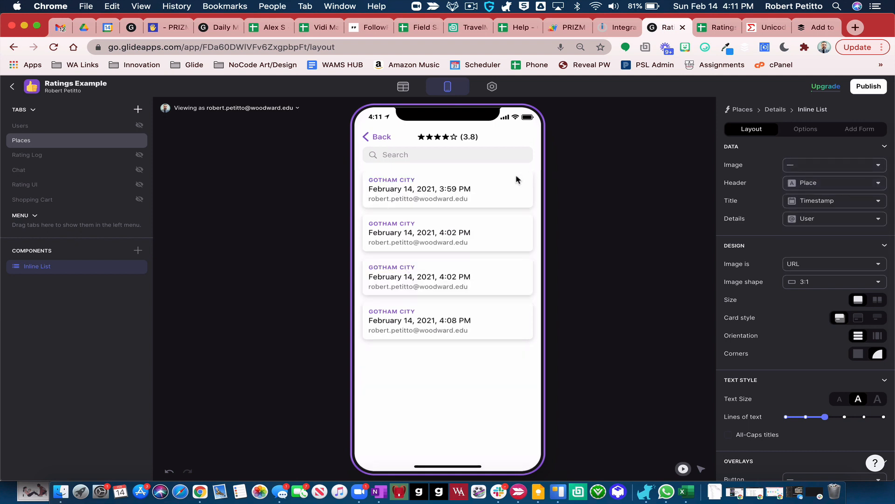
# Set the rating cards' header to starDisplay and clear their title
pyautogui.click(845, 182)
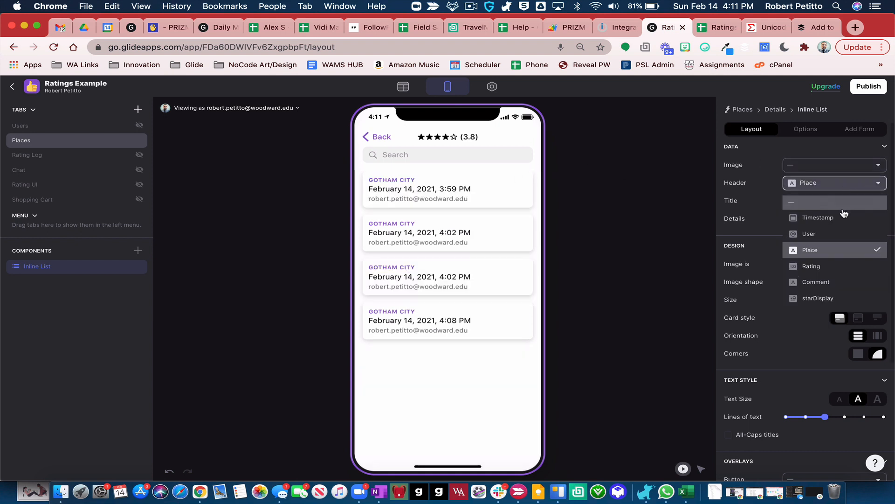
pyautogui.click(821, 298)
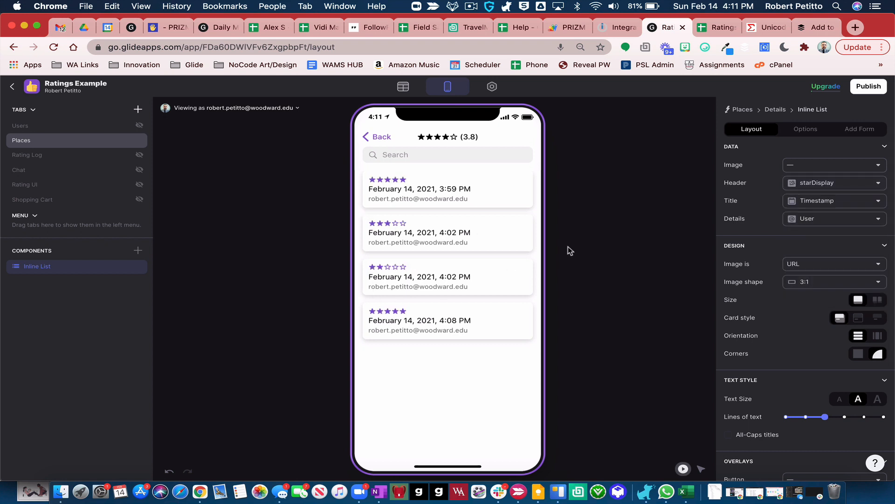
pyautogui.click(827, 201)
pyautogui.click(821, 219)
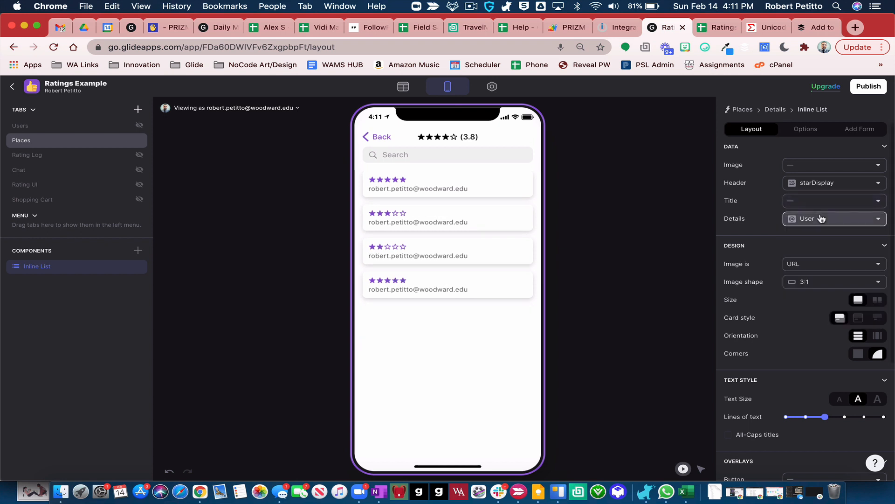
# Show Comment as the rating cards' details and Timestamp as their overlay caption
pyautogui.click(820, 220)
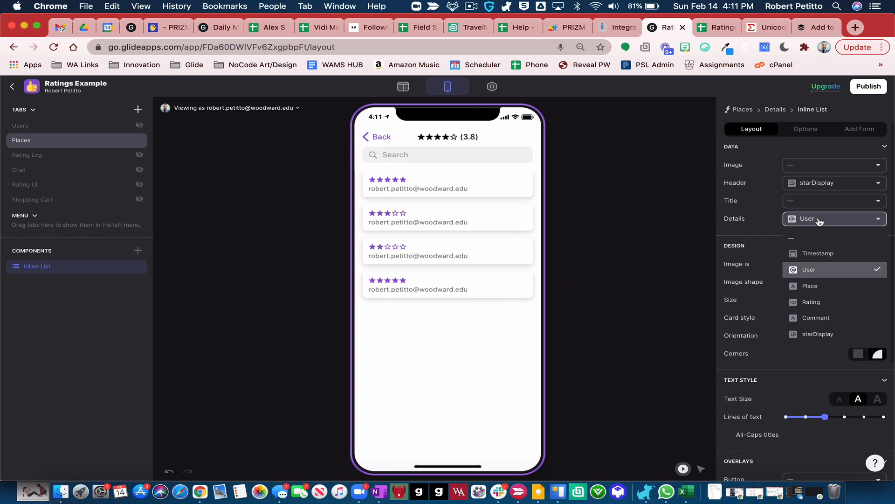
pyautogui.click(811, 318)
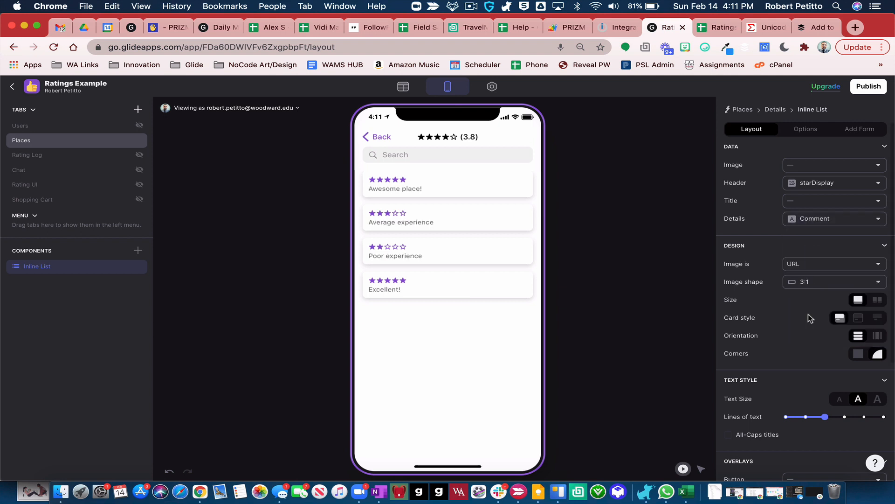
pyautogui.scroll(-5, 807, 315)
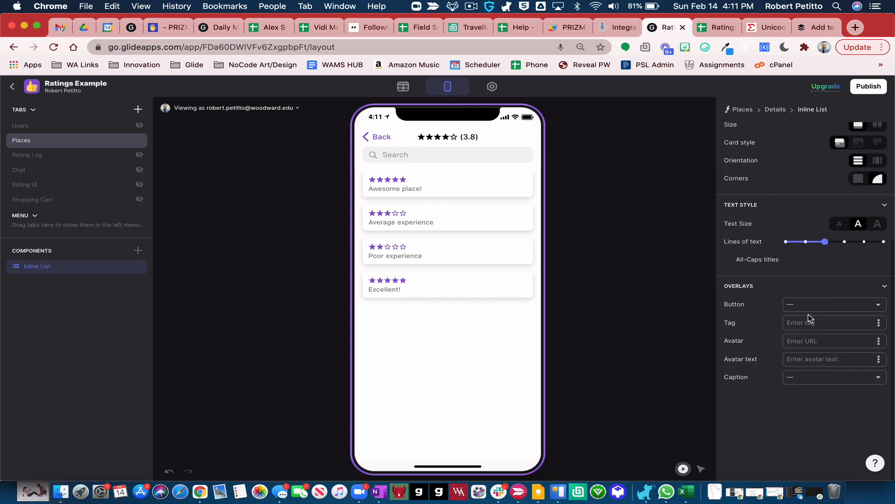
pyautogui.click(835, 383)
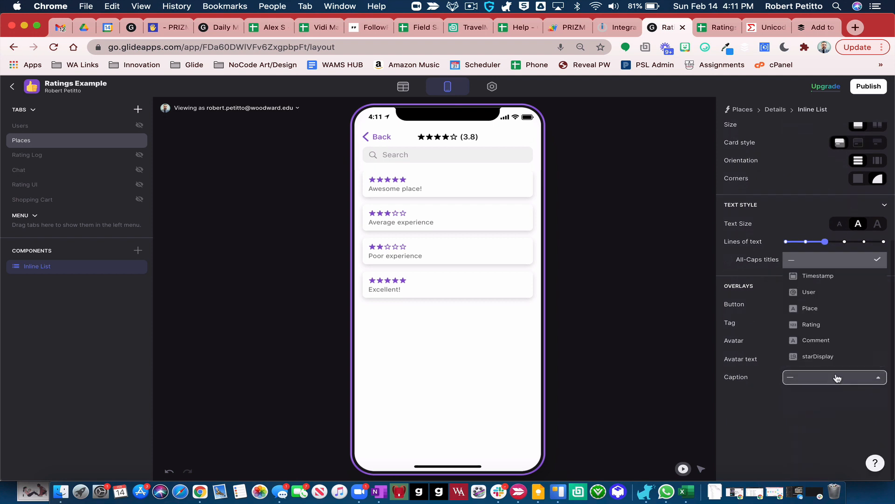
pyautogui.click(841, 278)
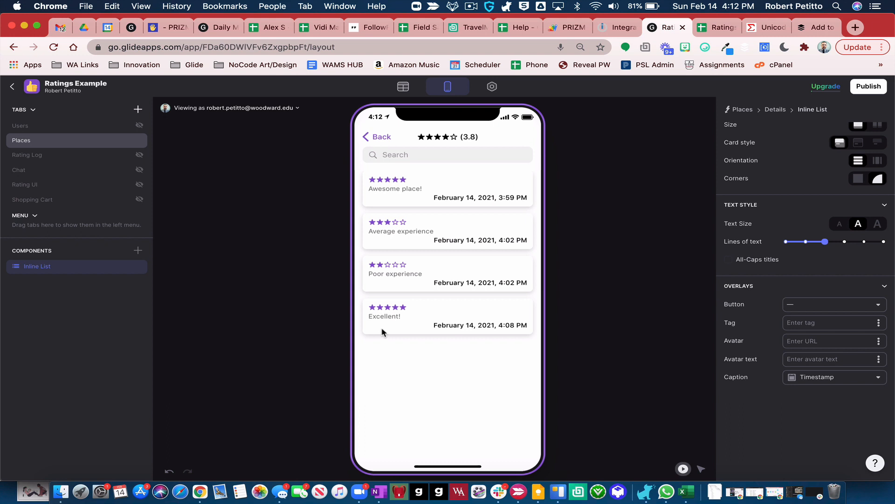
# Add a Relation column named rel_user to the Rating Log table
pyautogui.click(404, 87)
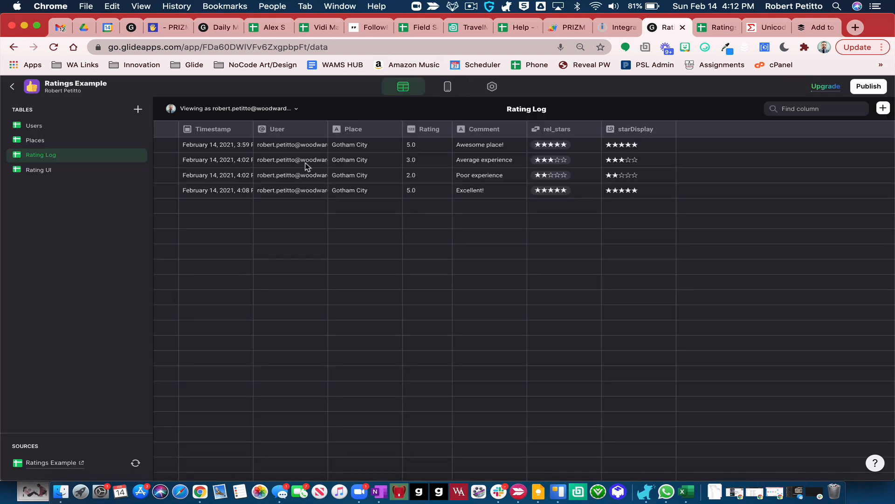
pyautogui.click(301, 145)
pyautogui.click(883, 107)
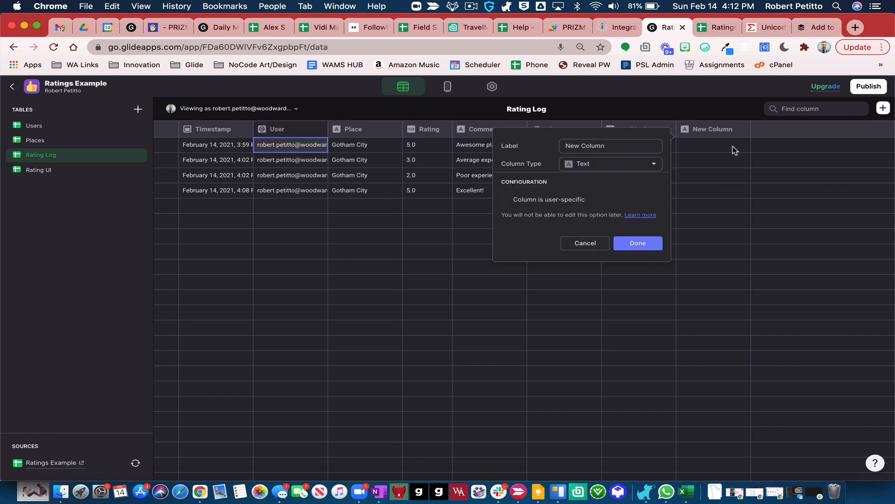
pyautogui.moveTo(595, 141); pyautogui.dragTo(551, 144)
pyautogui.write('rel_user')
pyautogui.click(622, 164)
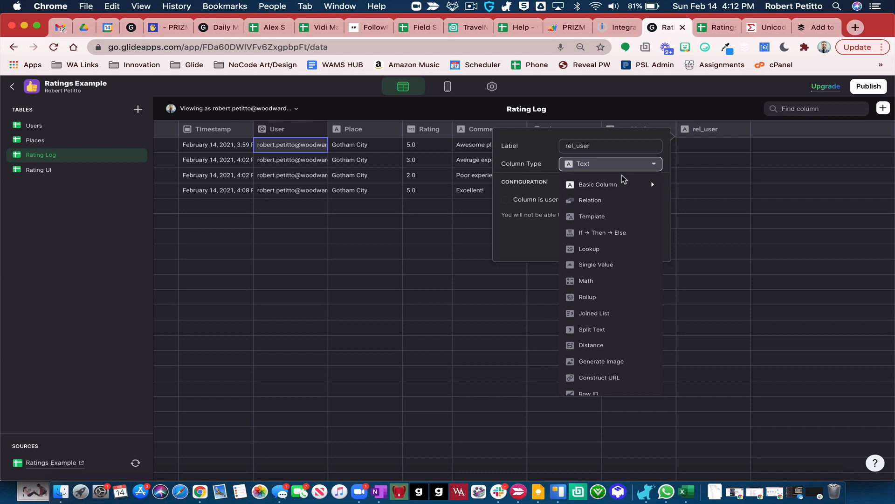
pyautogui.click(606, 200)
# Match the rel_user relation's User column to Email in the Users table and save the column
pyautogui.click(591, 201)
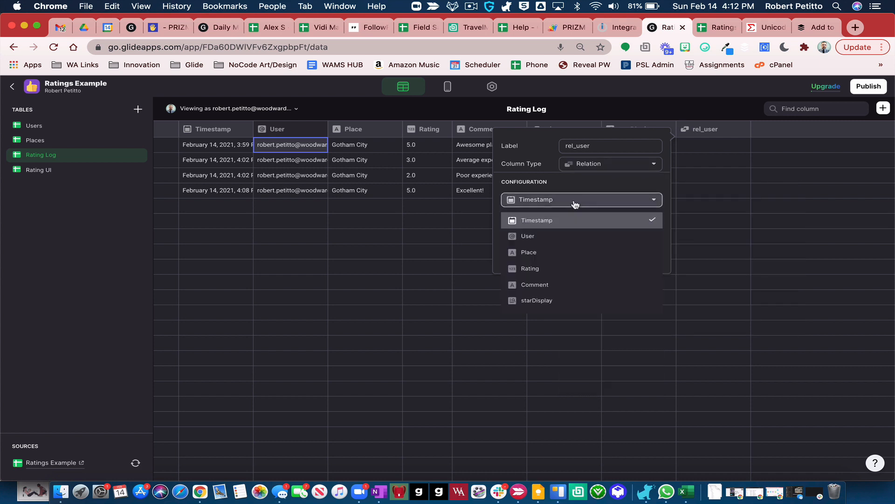
pyautogui.click(558, 235)
pyautogui.click(554, 217)
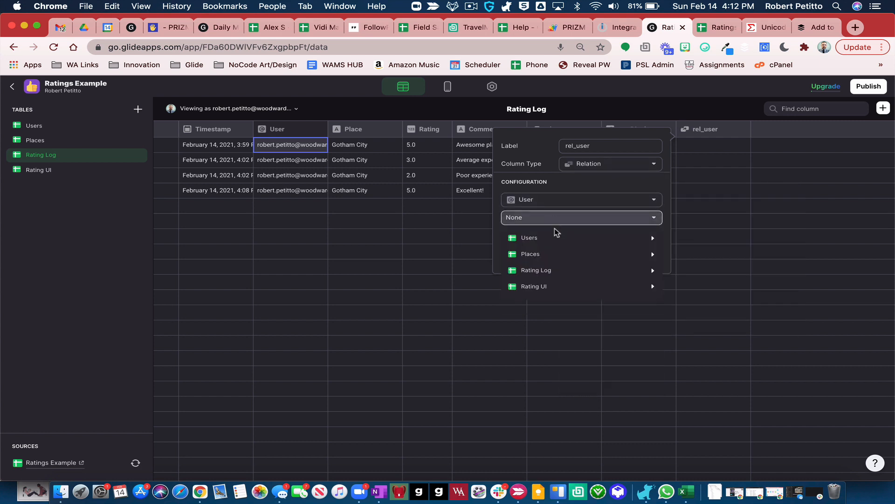
pyautogui.moveTo(555, 239)
pyautogui.click(686, 238)
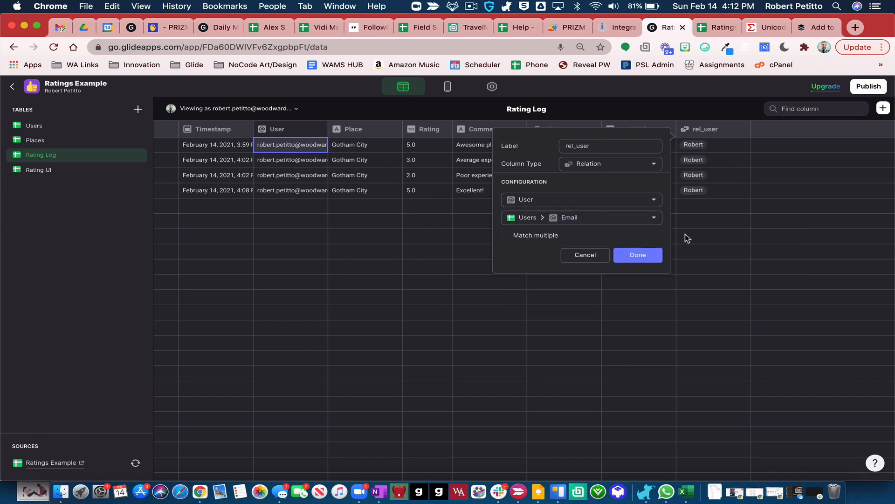
pyautogui.click(642, 258)
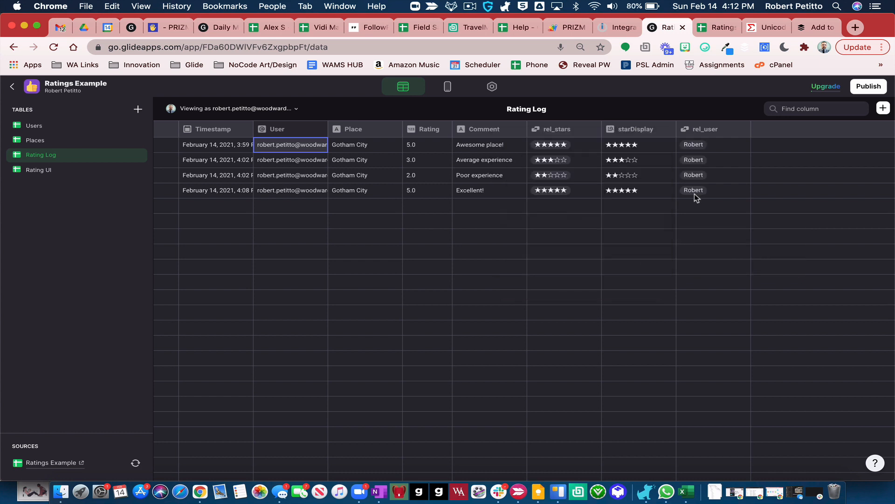
# Add a Lookup column named userName to Rating Log that returns Name through rel_user
pyautogui.click(884, 109)
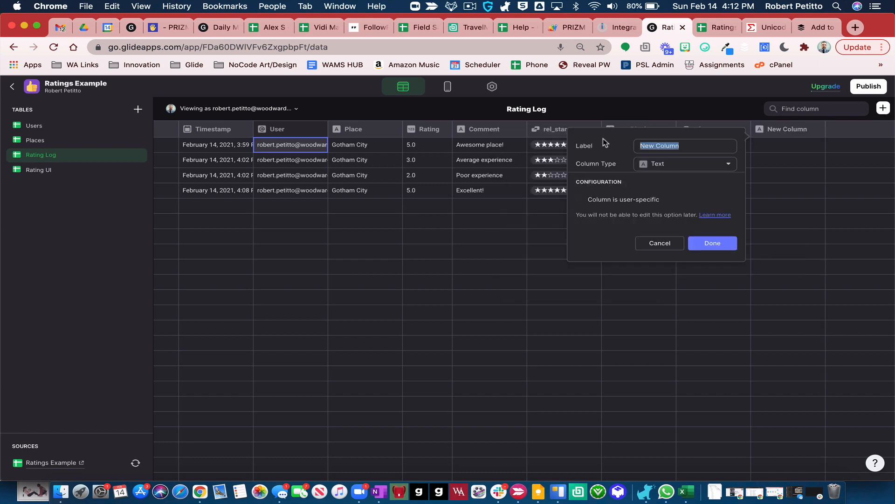
pyautogui.write('userName')
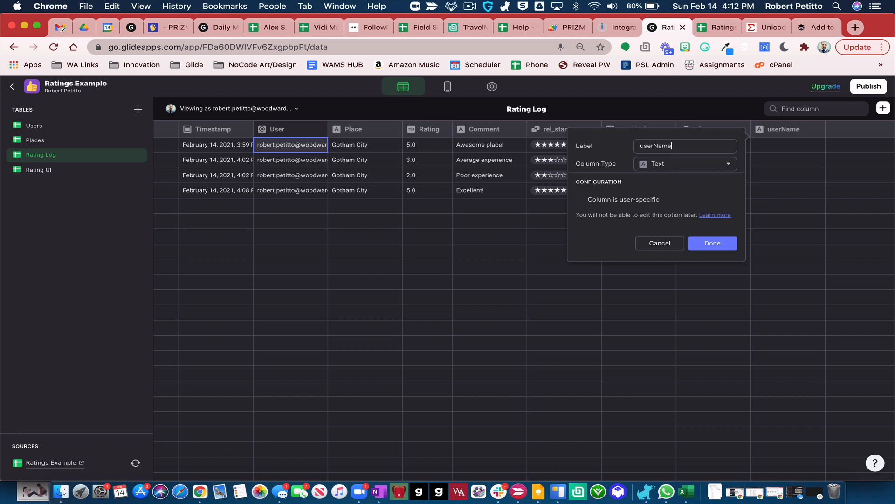
pyautogui.click(672, 163)
pyautogui.click(675, 250)
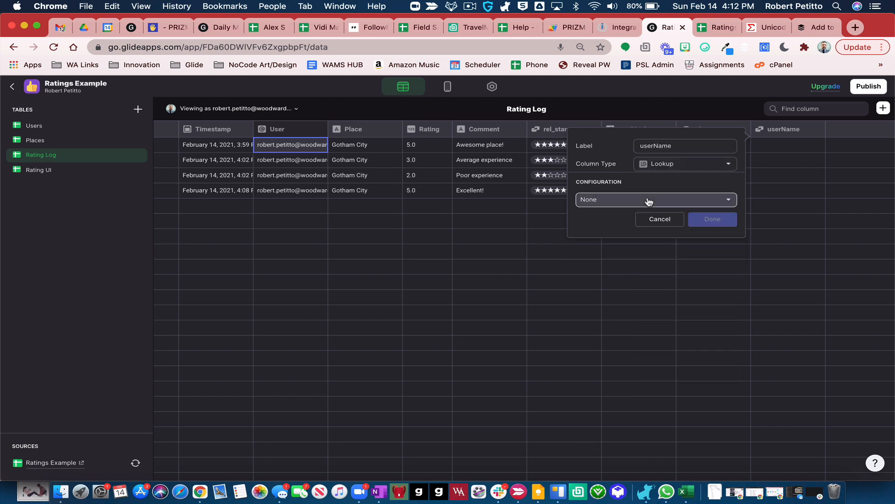
pyautogui.click(646, 199)
pyautogui.moveTo(645, 235)
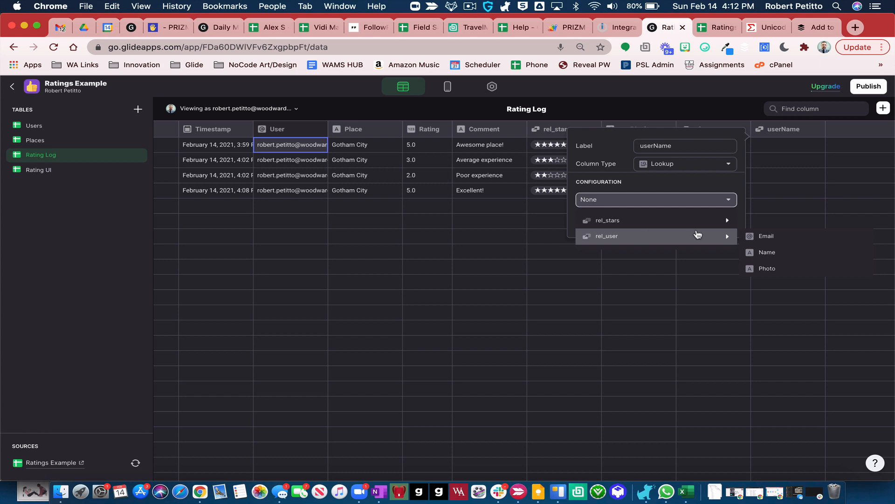
pyautogui.click(768, 252)
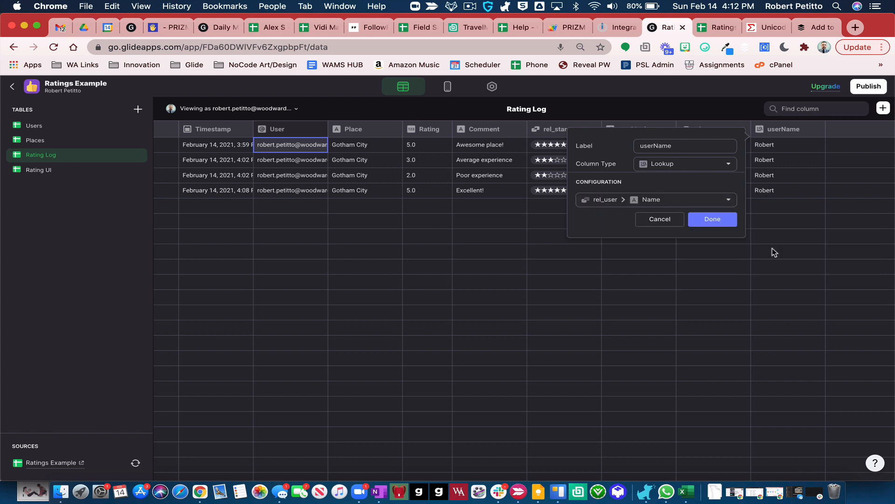
pyautogui.click(707, 217)
# Add a Lookup column named userPhoto to Rating Log that returns Photo through rel_user
pyautogui.click(883, 108)
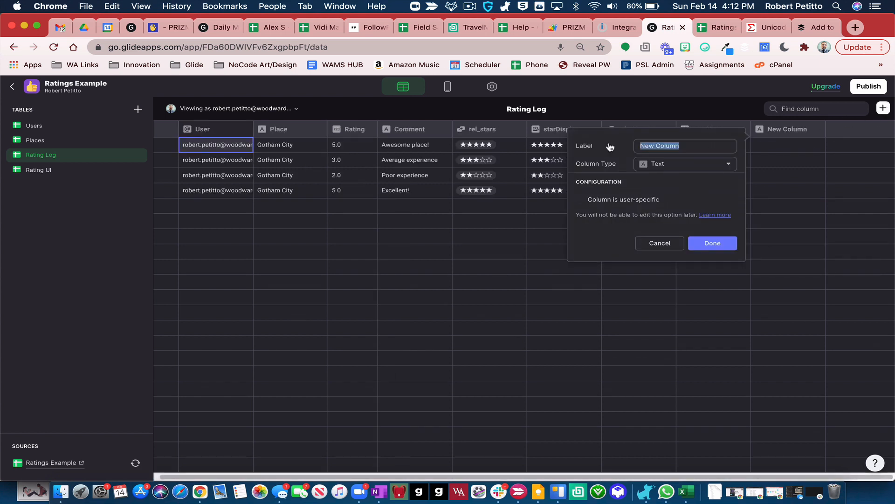
pyautogui.write('userPhoto')
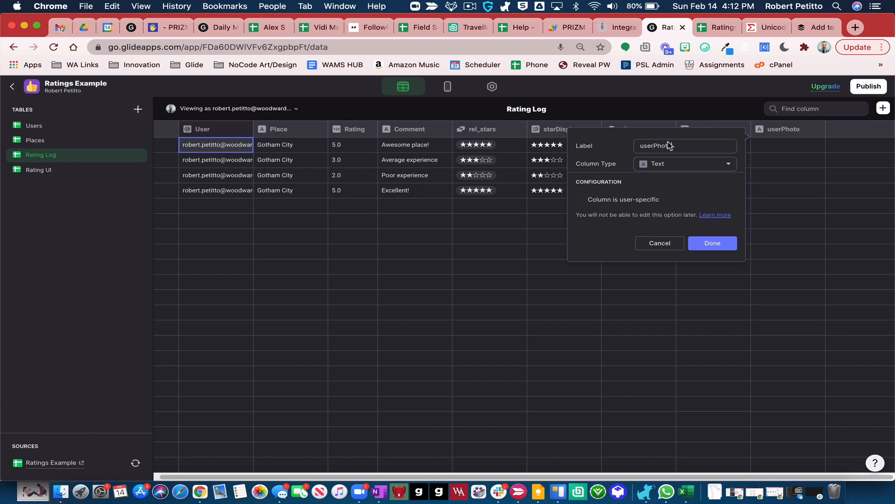
pyautogui.click(679, 164)
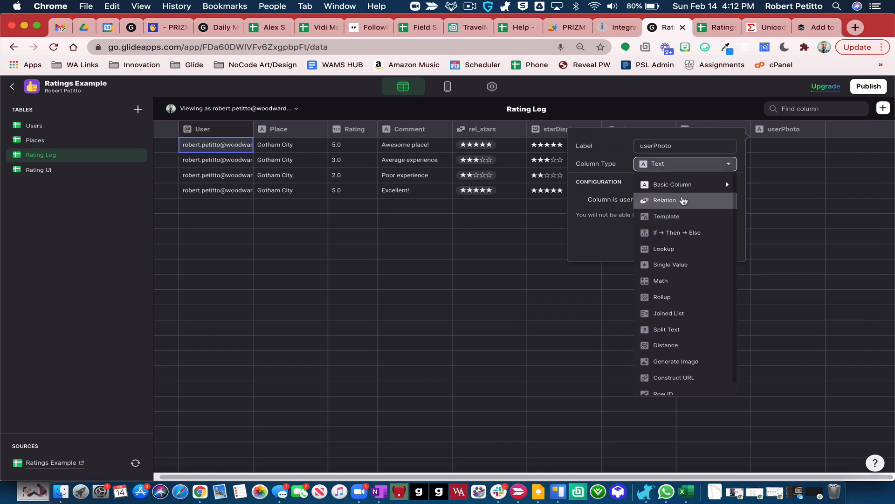
pyautogui.click(671, 249)
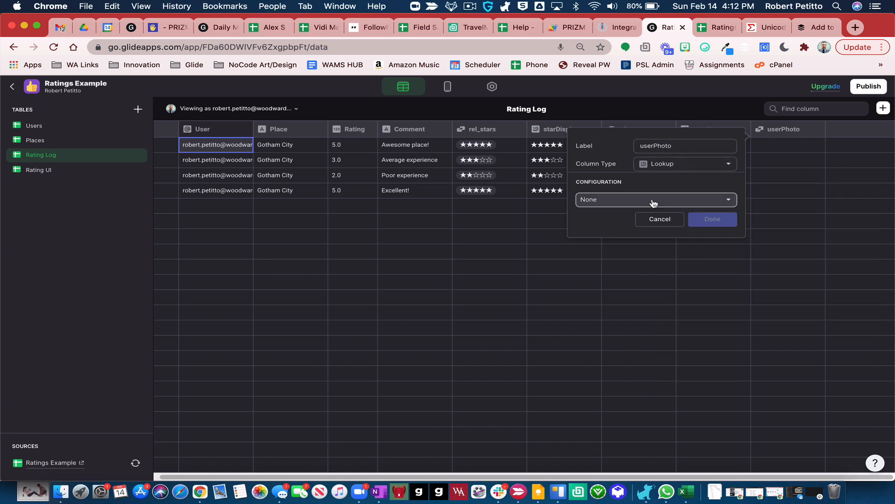
pyautogui.click(653, 201)
pyautogui.moveTo(635, 240)
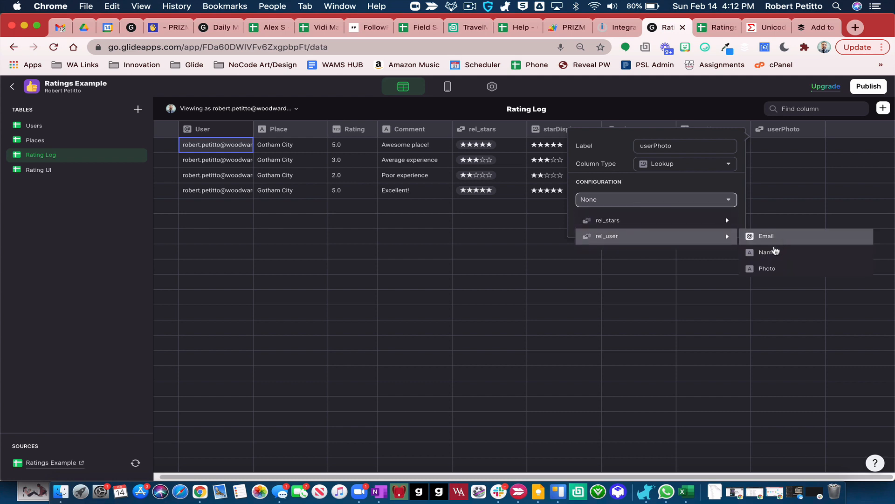
pyautogui.click(768, 271)
pyautogui.click(713, 219)
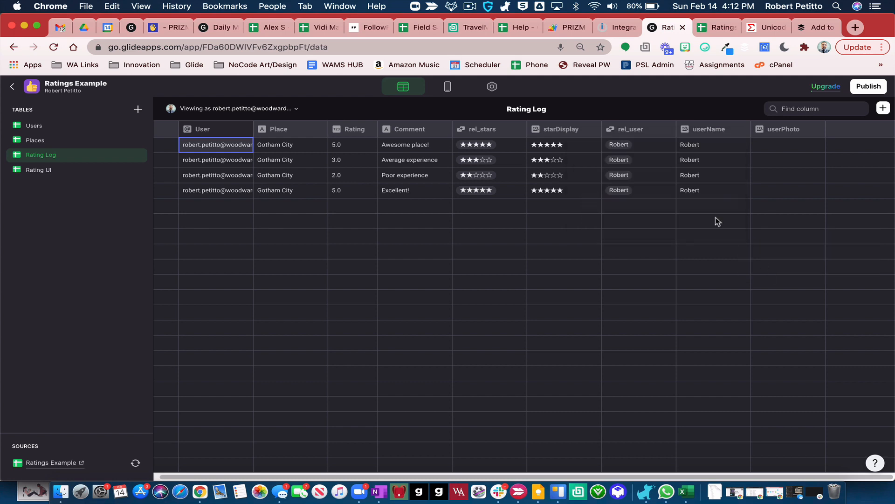
# Change the Users table's Photo column type to Image and upload a profile photo for the user's row
pyautogui.click(782, 148)
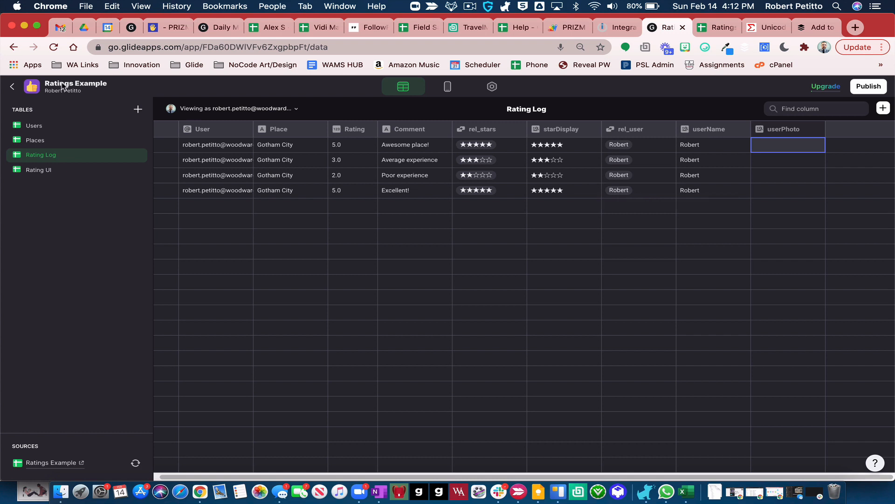
pyautogui.click(39, 131)
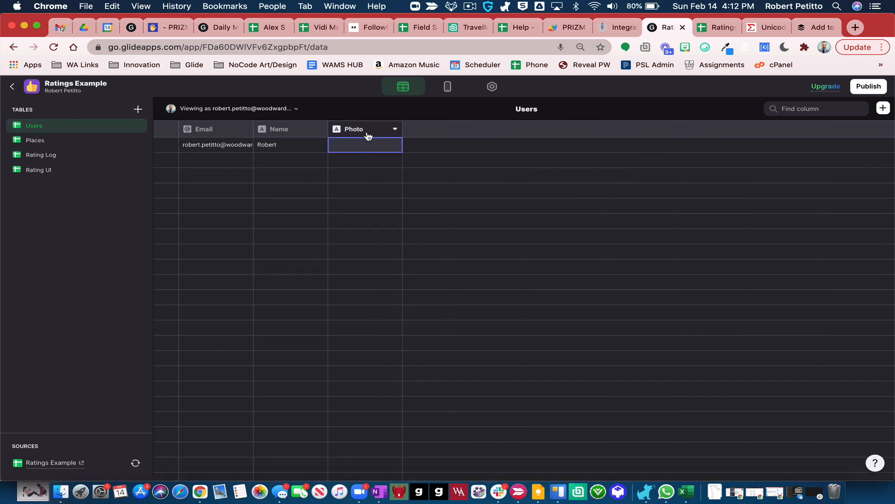
pyautogui.click(393, 129)
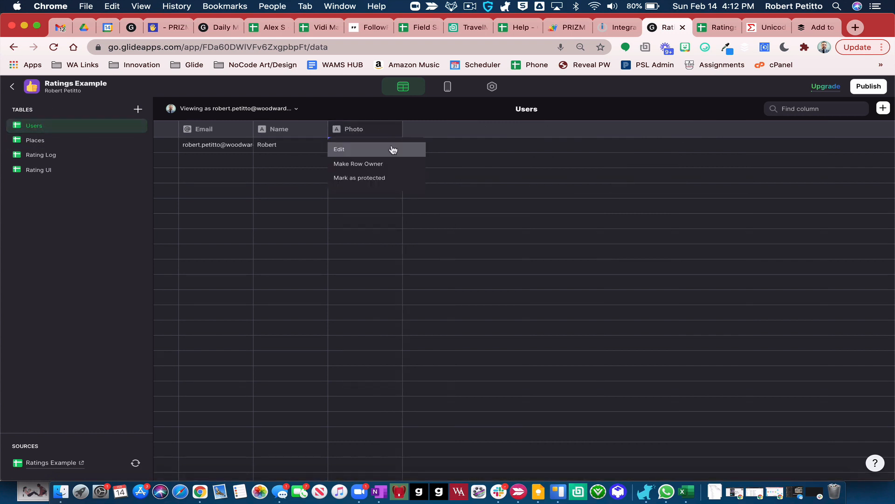
pyautogui.click(393, 149)
pyautogui.click(505, 163)
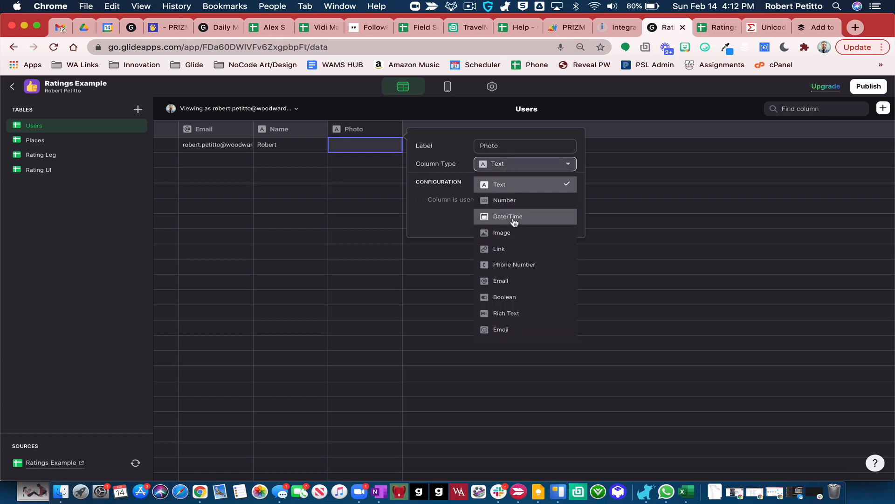
pyautogui.click(513, 215)
pyautogui.click(583, 221)
pyautogui.click(386, 152)
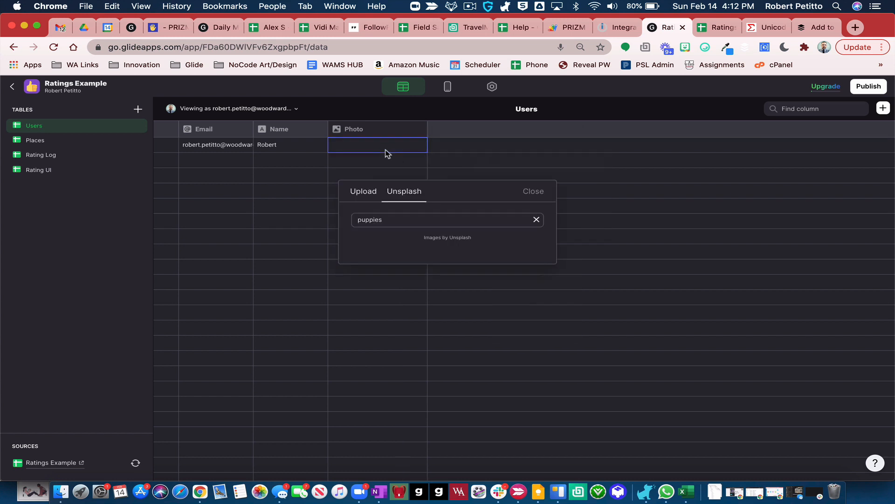
pyautogui.click(363, 191)
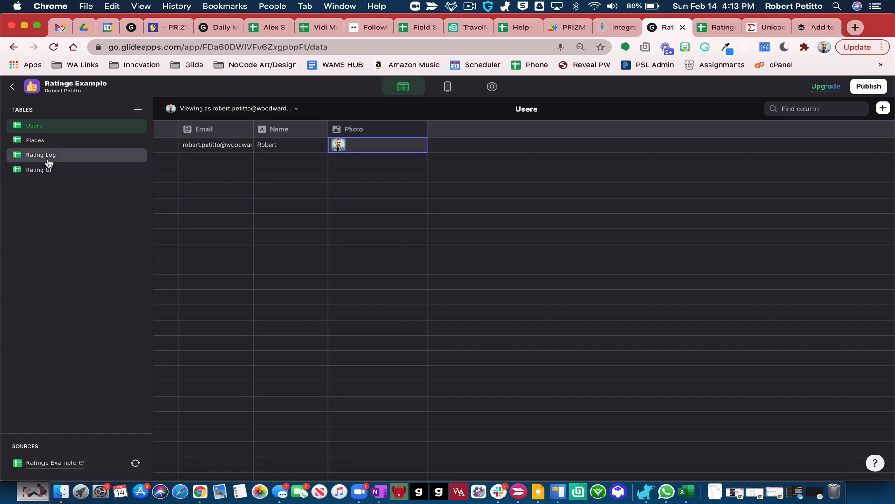
# Check the userPhoto, userName and User values in the Rating Log table
pyautogui.click(47, 157)
pyautogui.click(870, 145)
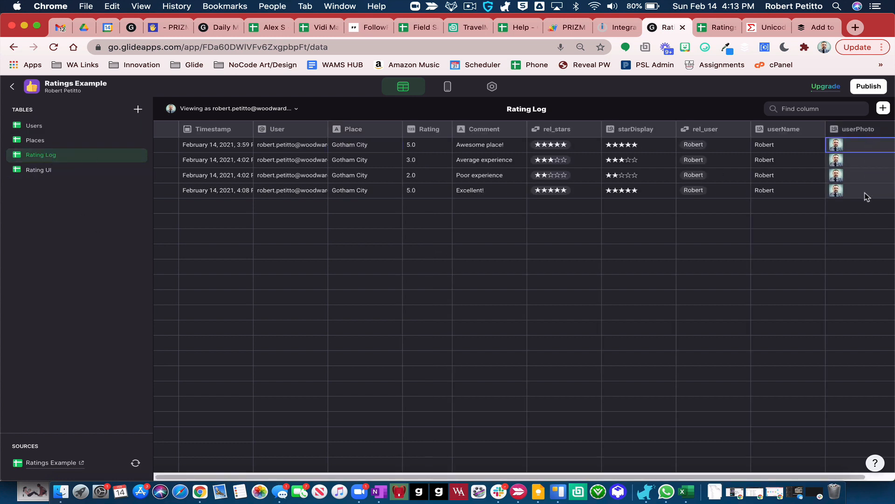
pyautogui.moveTo(790, 144); pyautogui.dragTo(786, 195)
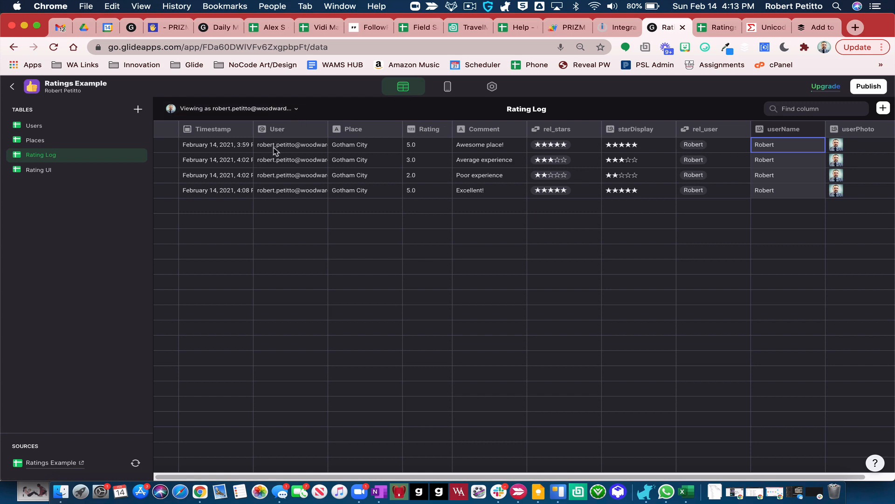
pyautogui.moveTo(276, 145); pyautogui.dragTo(272, 189)
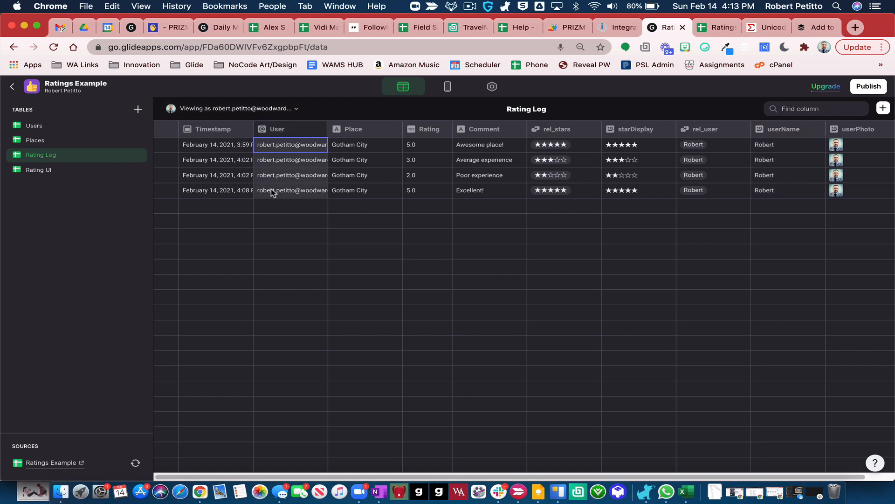
# Show userPhoto as the rating cards' overlay avatar and userName as the avatar text in the app layout
pyautogui.click(448, 87)
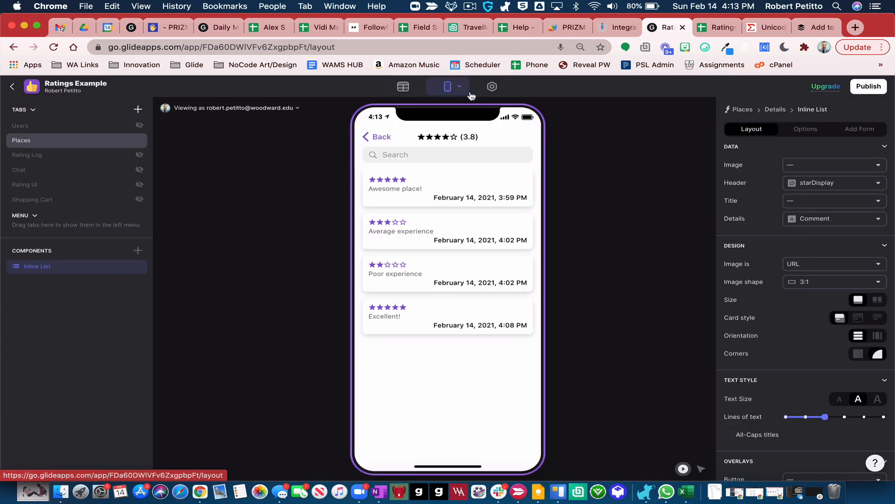
pyautogui.scroll(-4, 829, 404)
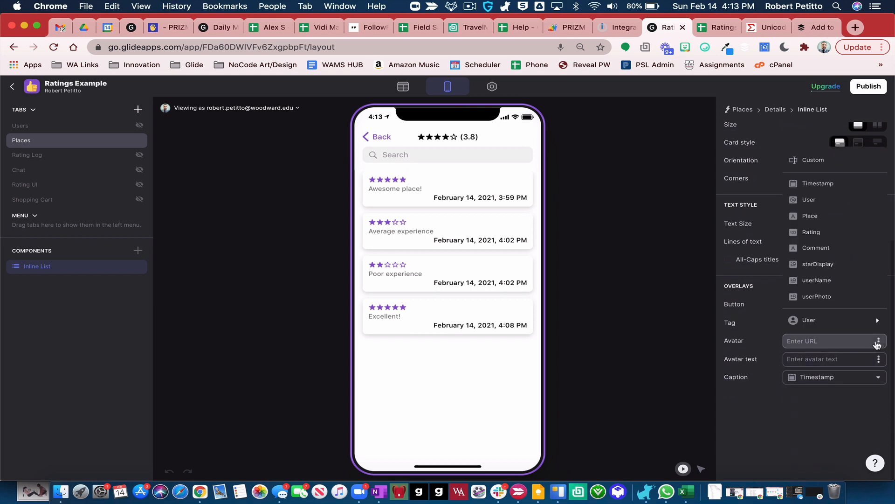
pyautogui.click(850, 297)
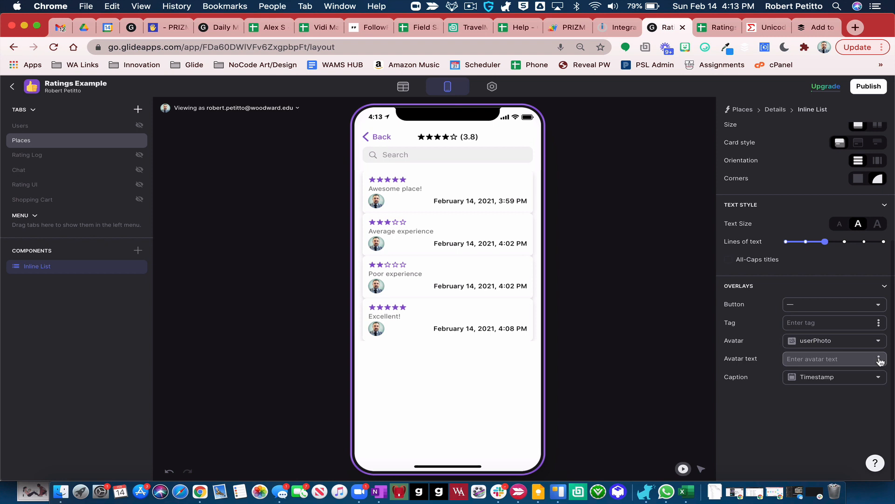
pyautogui.click(879, 360)
pyautogui.click(860, 302)
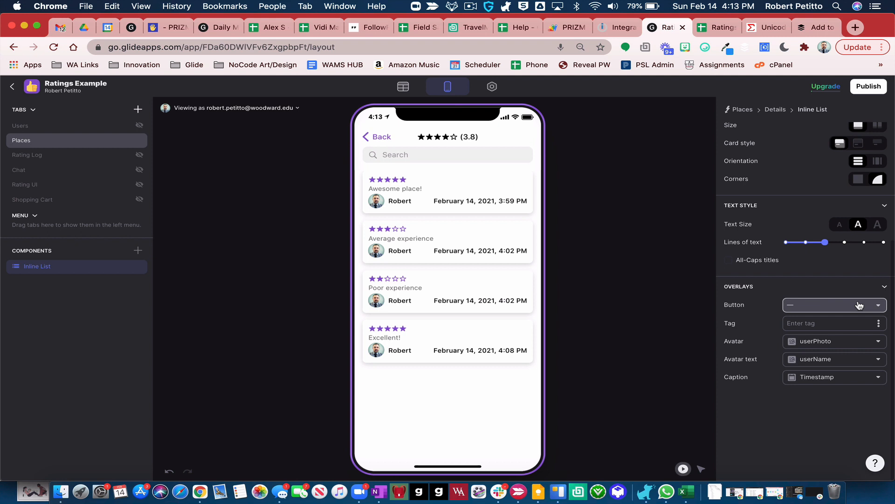
# Add two in-app sort options to the ratings inline list, one by Timestamp and one by Rating
pyautogui.scroll(5, 860, 305)
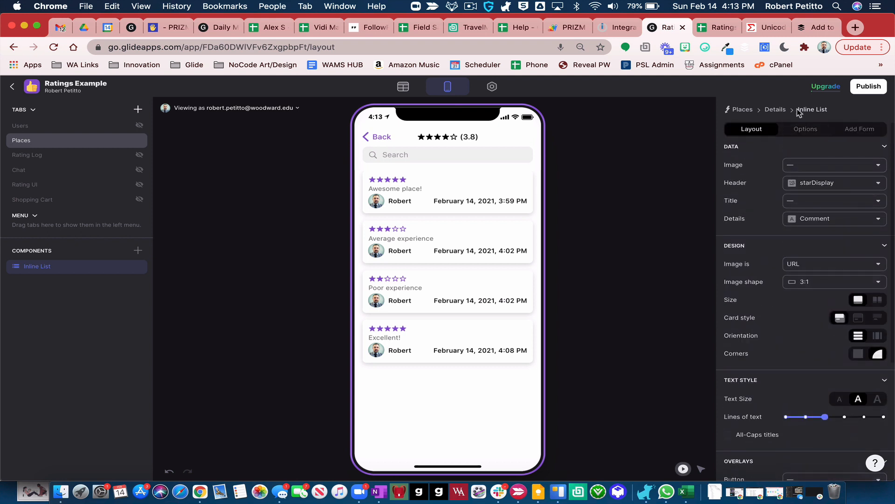
pyautogui.click(807, 131)
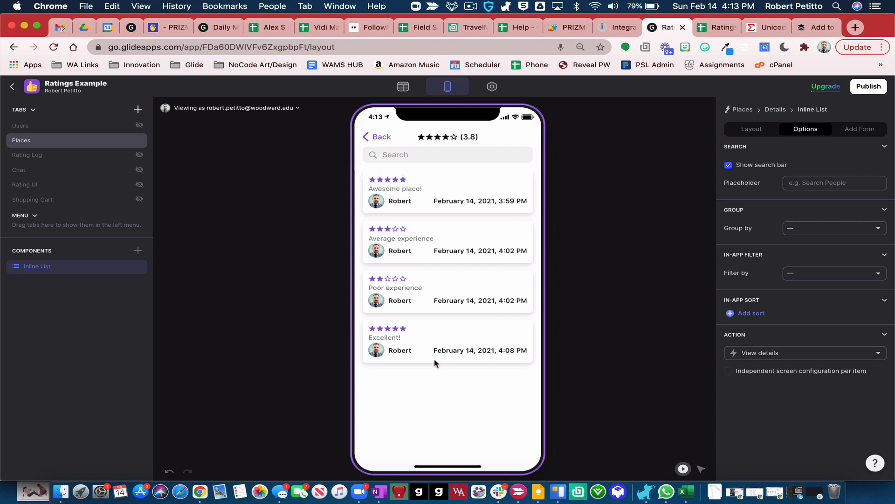
pyautogui.click(751, 313)
pyautogui.click(759, 340)
pyautogui.click(813, 318)
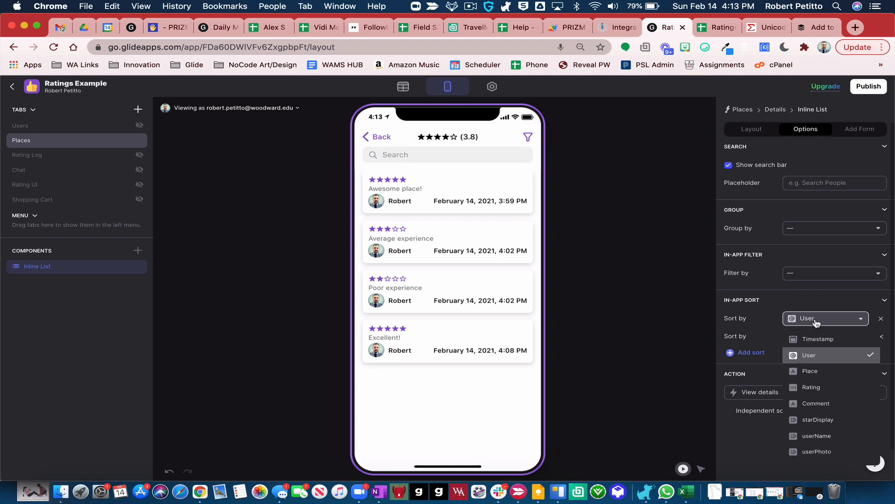
pyautogui.click(814, 339)
pyautogui.click(814, 337)
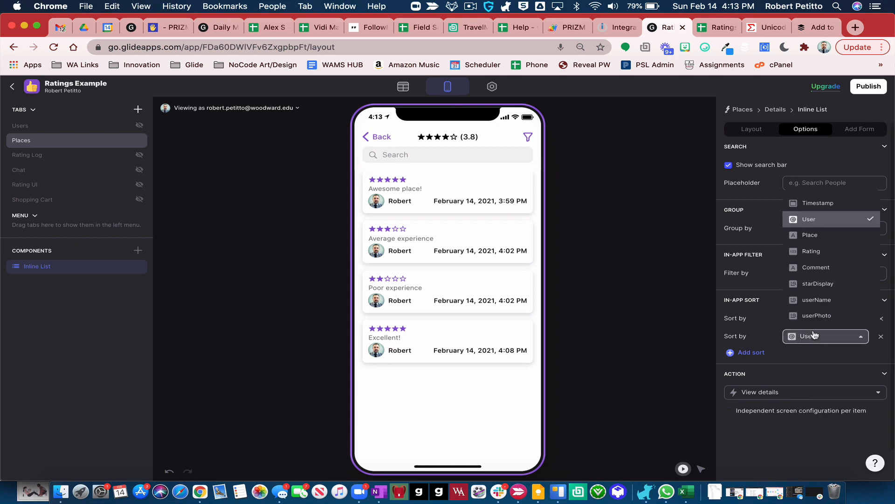
pyautogui.click(832, 251)
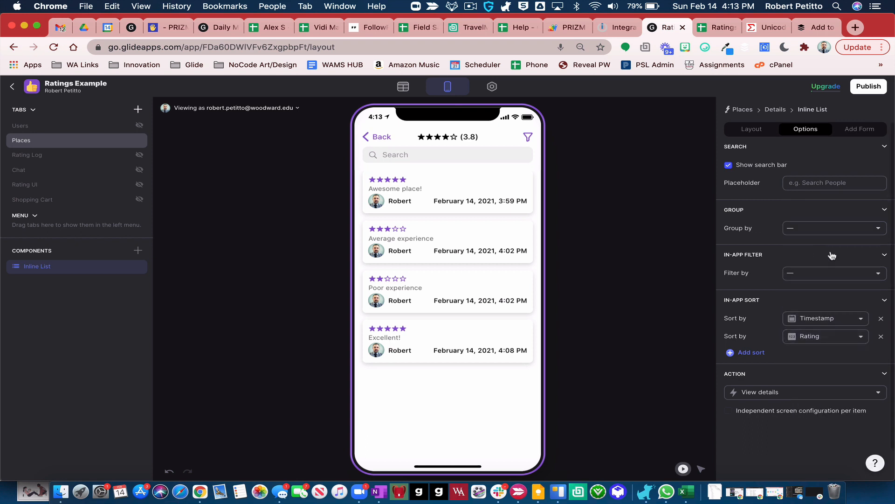
# Test sorting the rating cards by Rating in the app preview and return to the place's details screen
pyautogui.click(528, 137)
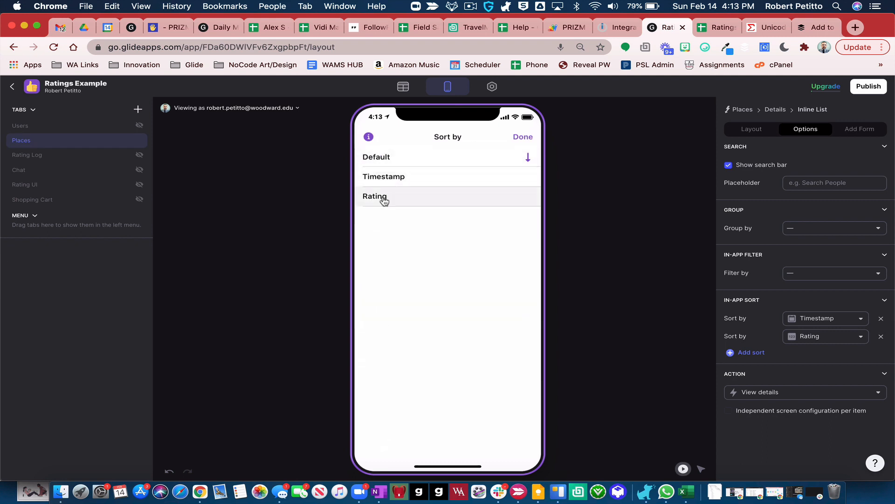
pyautogui.click(384, 199)
pyautogui.click(520, 137)
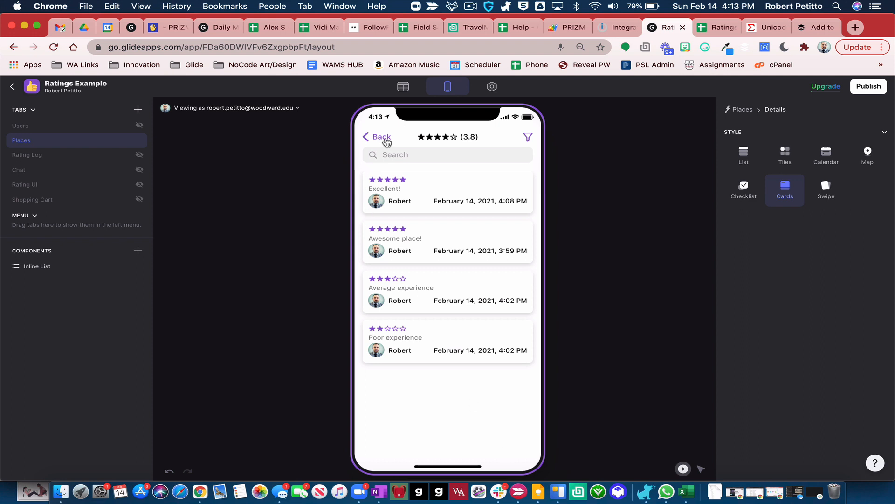
pyautogui.click(382, 137)
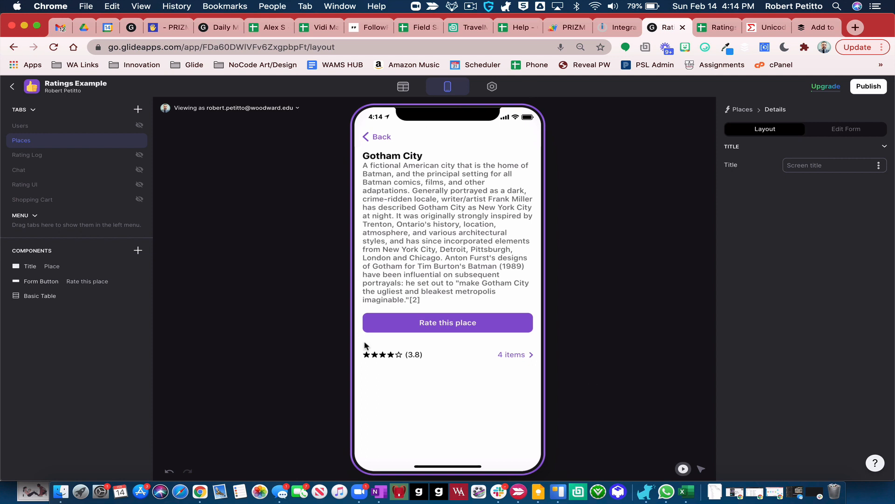
# Add a Template column named user-place to the Places table in the data editor
pyautogui.click(402, 87)
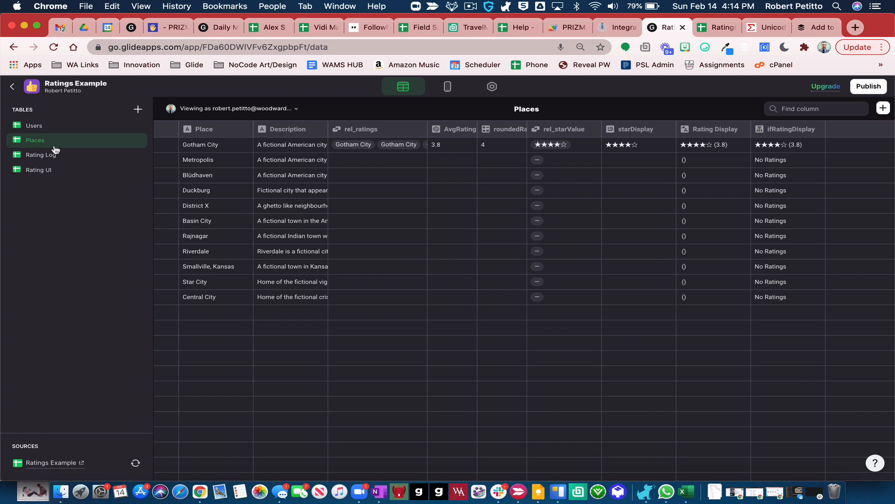
pyautogui.click(206, 146)
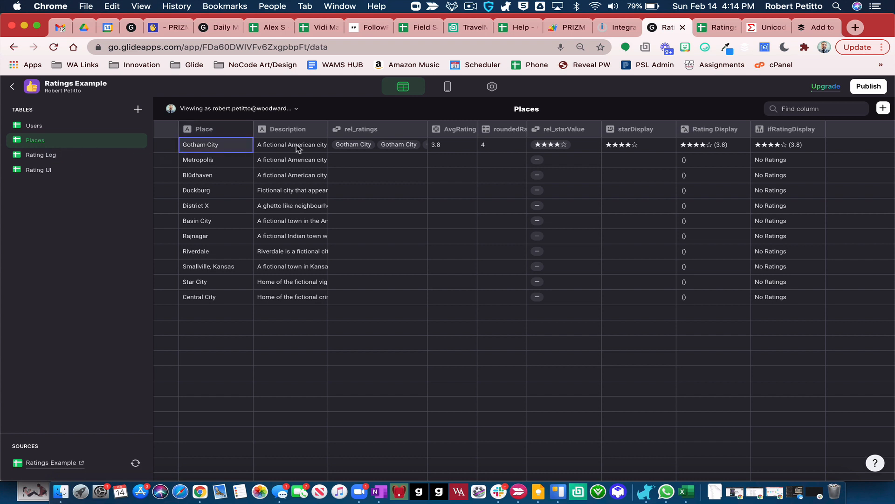
pyautogui.click(165, 145)
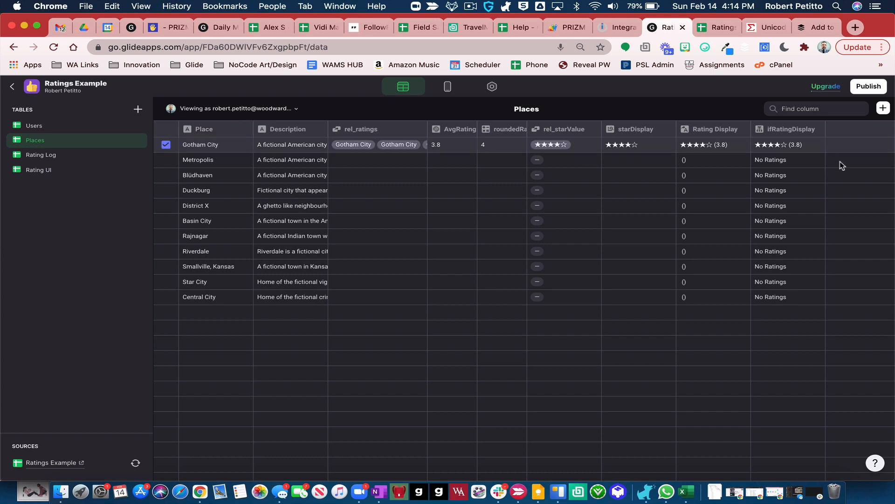
pyautogui.click(884, 109)
pyautogui.moveTo(704, 146); pyautogui.dragTo(621, 146)
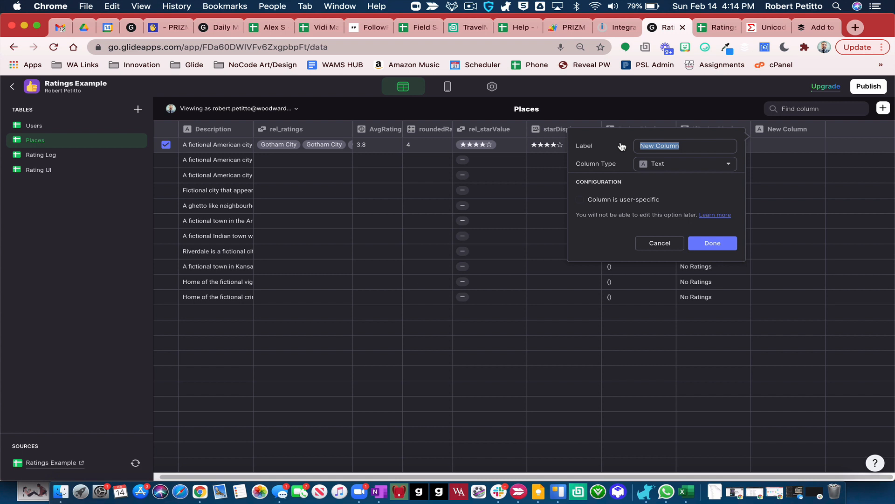
pyautogui.write('user-plac')
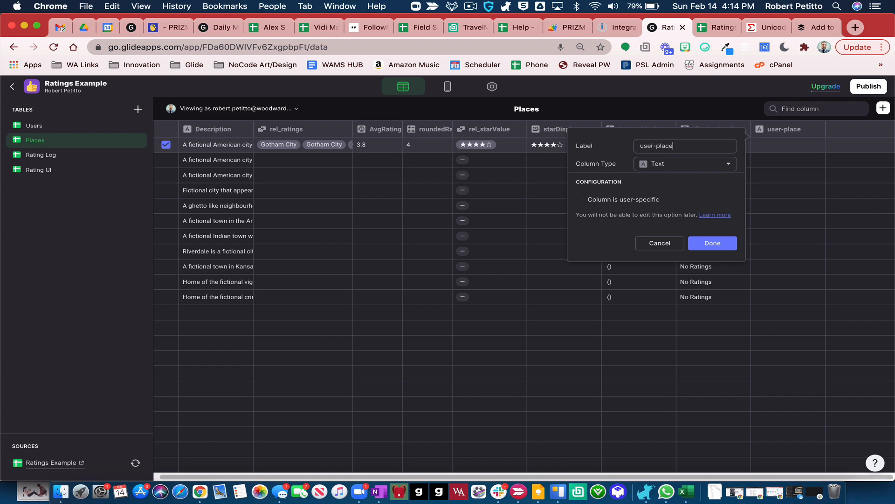
pyautogui.write('e')
pyautogui.click(692, 166)
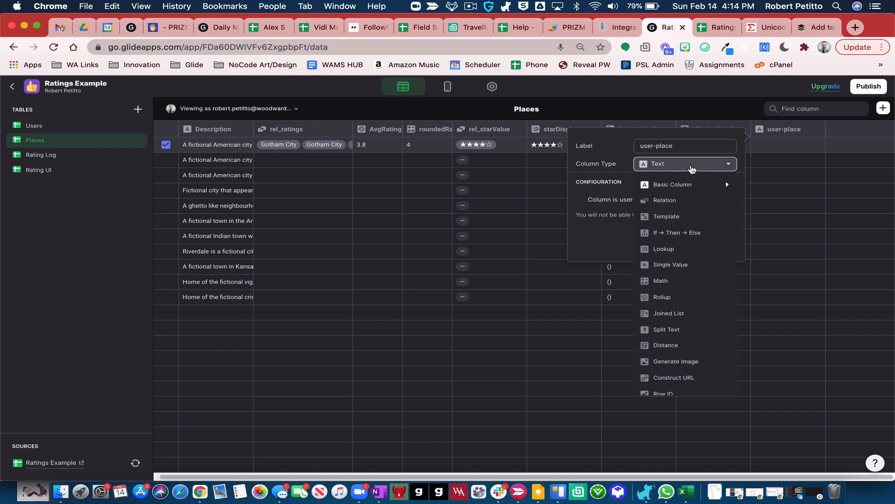
pyautogui.click(682, 217)
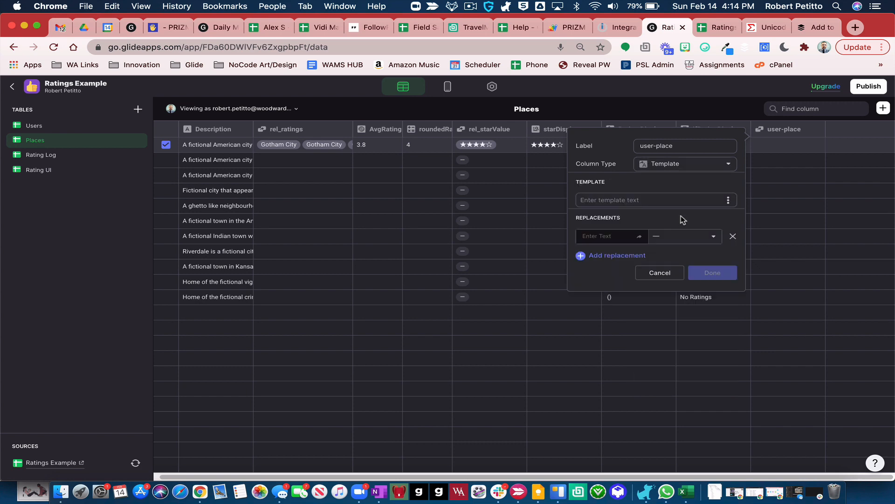
# Set the Places user-place template text to u-p and replace u with the signed-in user's Email
pyautogui.click(654, 198)
pyautogui.write('u')
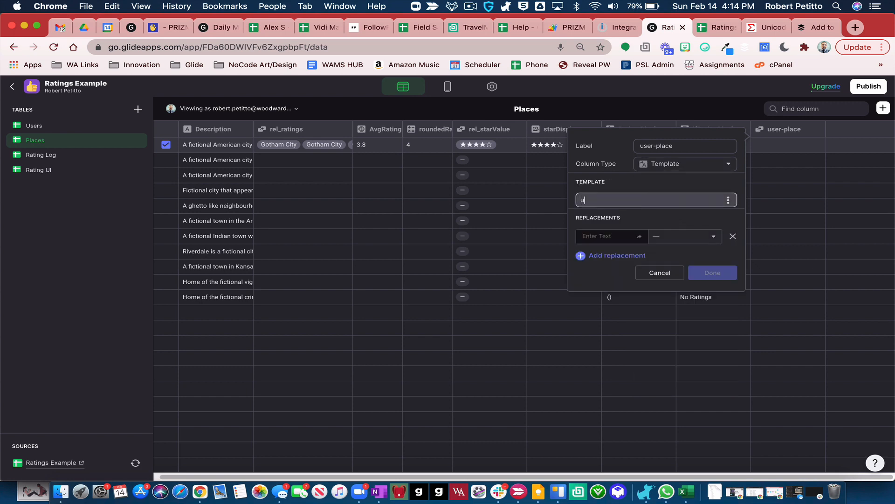
pyautogui.write('-p')
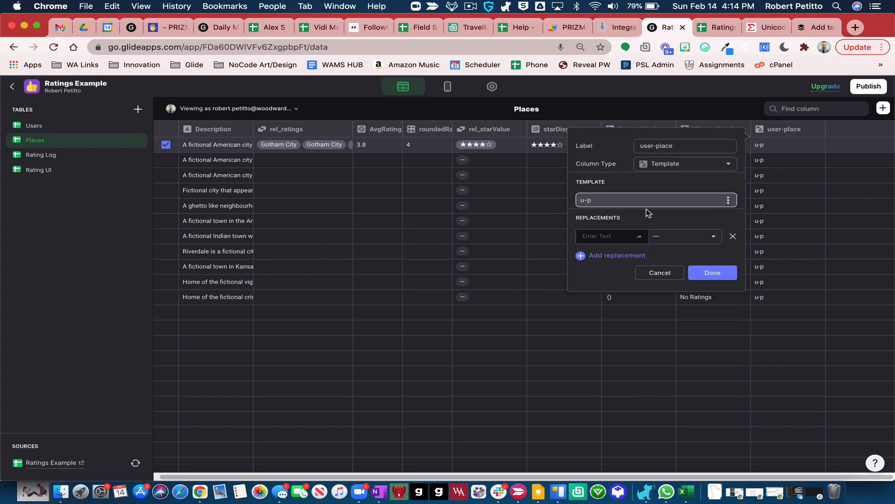
pyautogui.click(606, 255)
pyautogui.click(603, 237)
pyautogui.write('u')
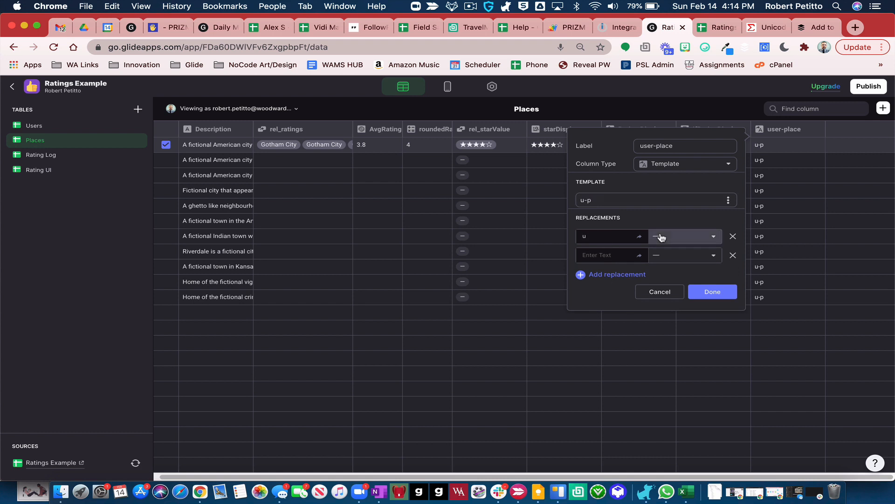
pyautogui.click(659, 236)
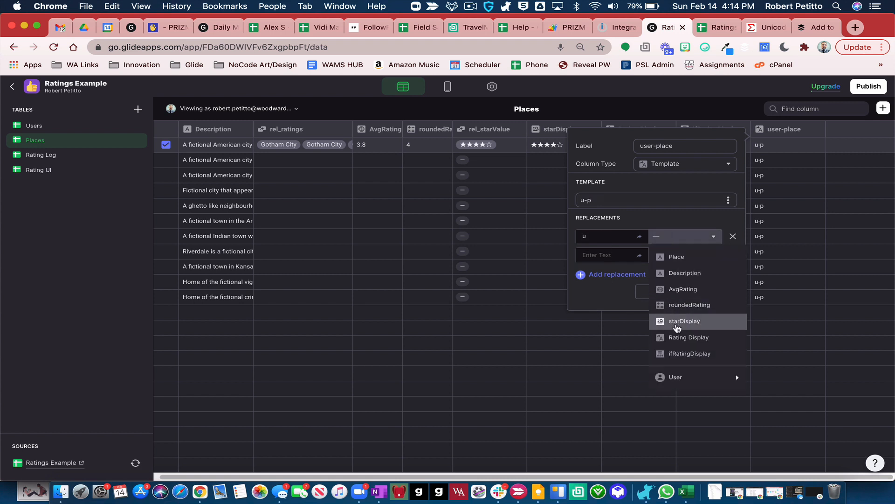
pyautogui.moveTo(674, 382)
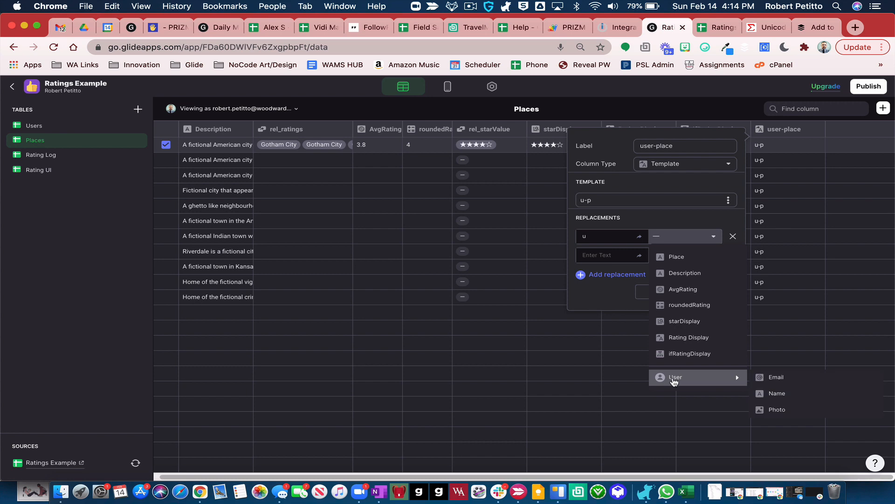
pyautogui.click(770, 379)
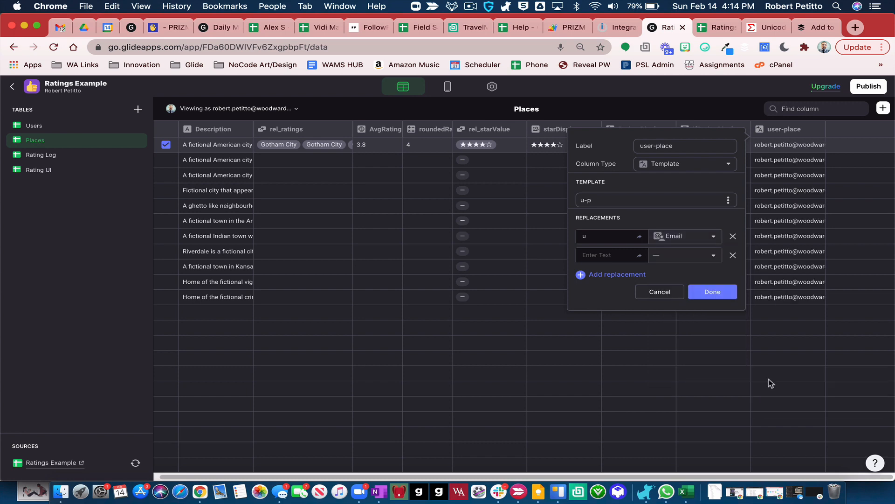
# Replace p in the template with the Place column and save the Places user-place column
pyautogui.write('p')
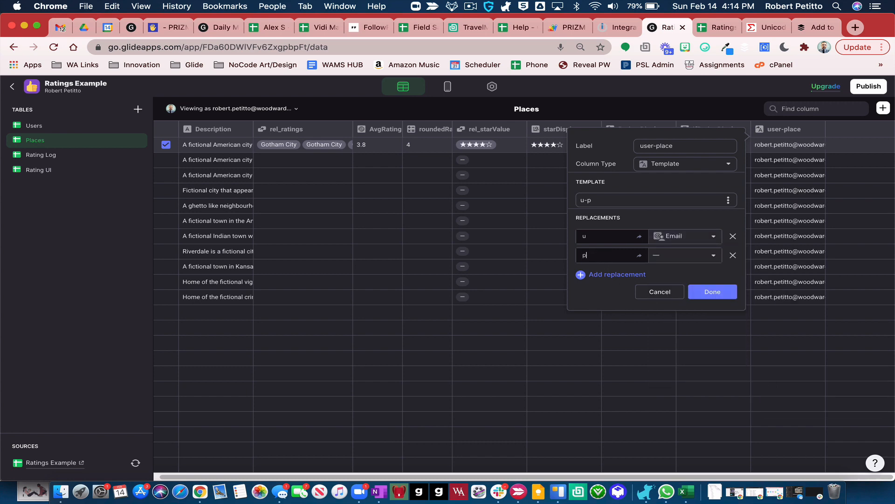
pyautogui.click(663, 255)
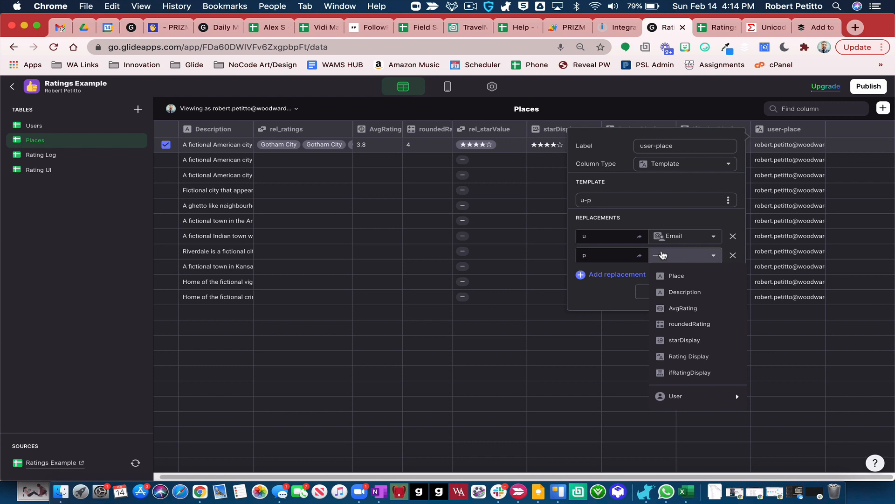
pyautogui.click(678, 275)
pyautogui.click(712, 290)
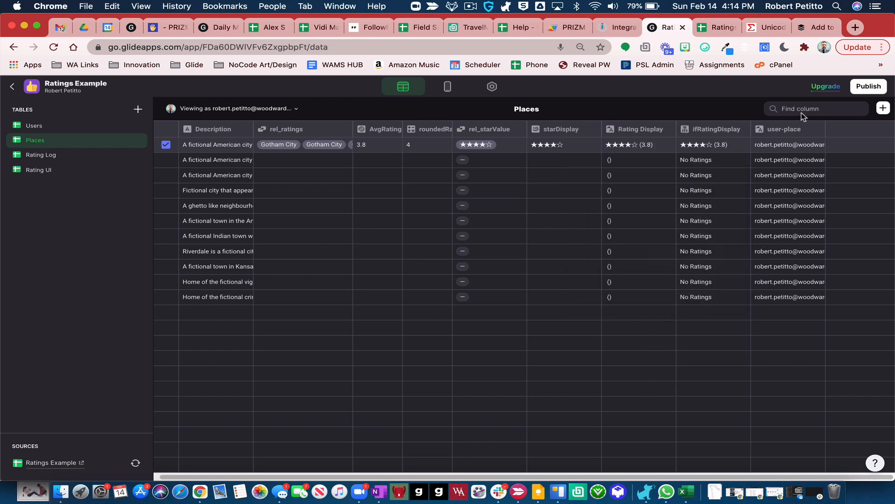
# Add a Template column named user-place to the Rating Log table
pyautogui.click(70, 155)
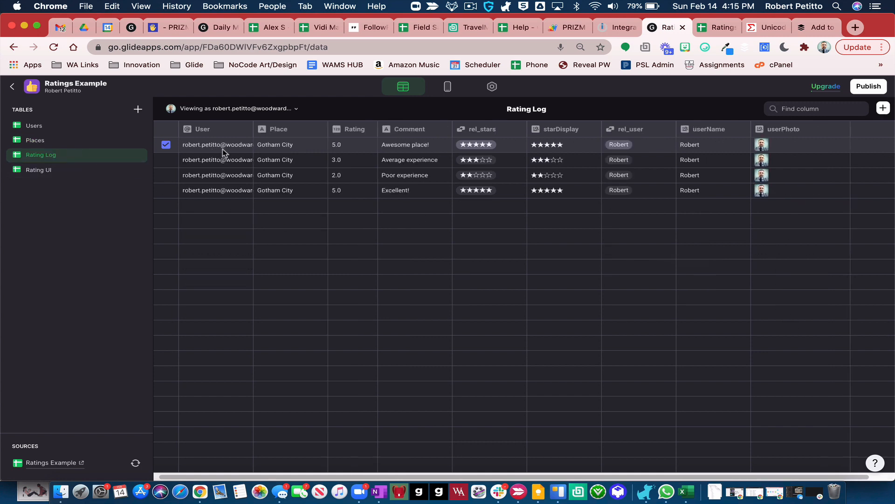
pyautogui.click(277, 148)
pyautogui.click(246, 147)
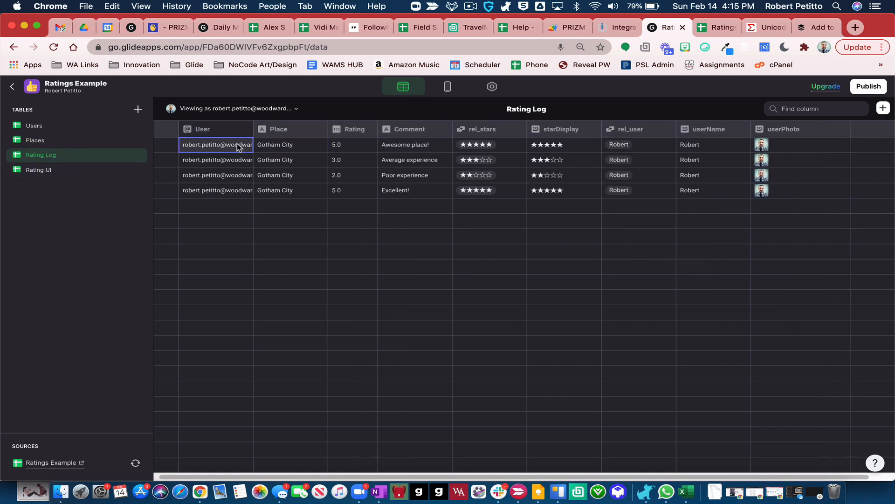
pyautogui.click(883, 108)
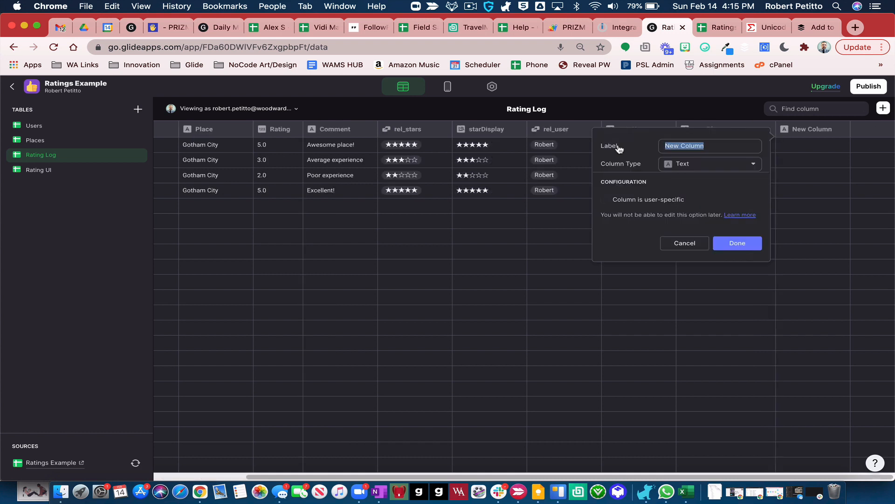
pyautogui.write('user-p')
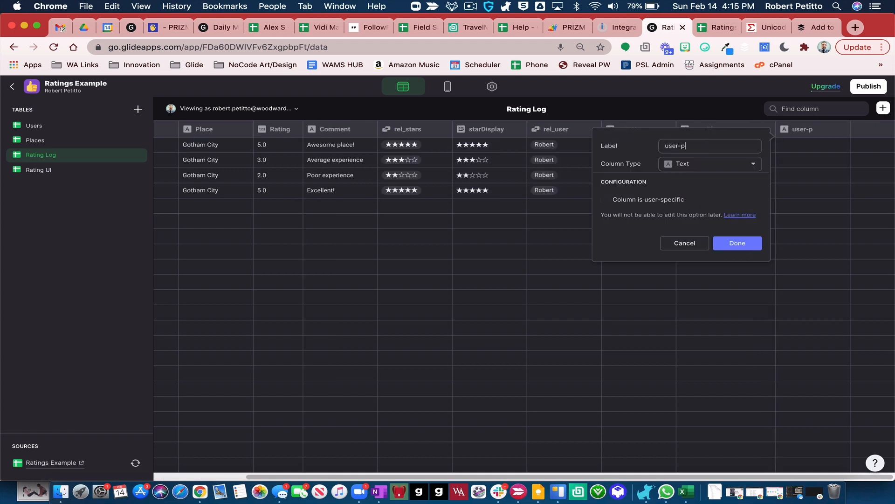
pyautogui.write('lace')
pyautogui.click(681, 164)
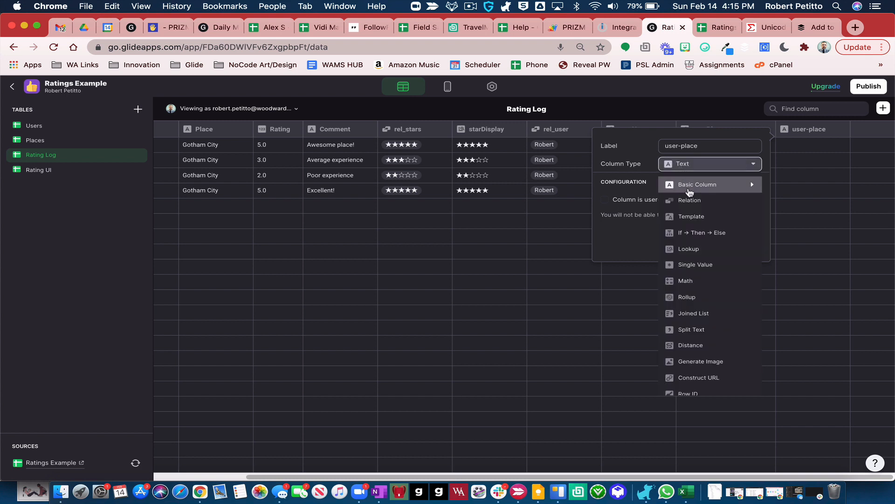
pyautogui.click(693, 216)
# Set the Rating Log user-place template text to u-p and enter u and p as its two replacement texts
pyautogui.click(670, 198)
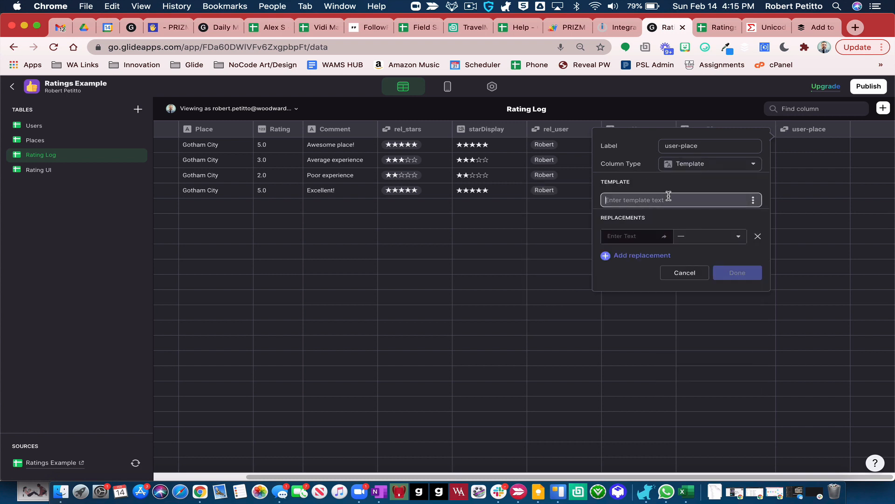
pyautogui.write('u-p')
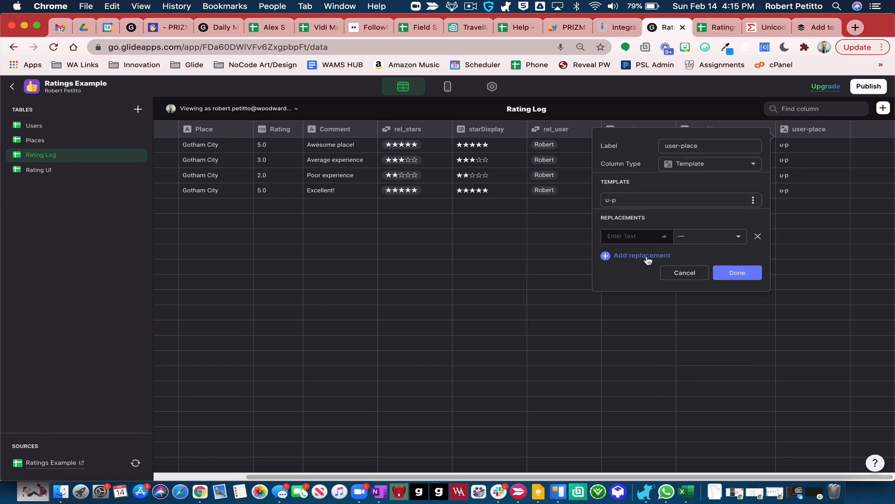
pyautogui.click(647, 255)
pyautogui.click(629, 237)
pyautogui.write('u')
pyautogui.click(626, 256)
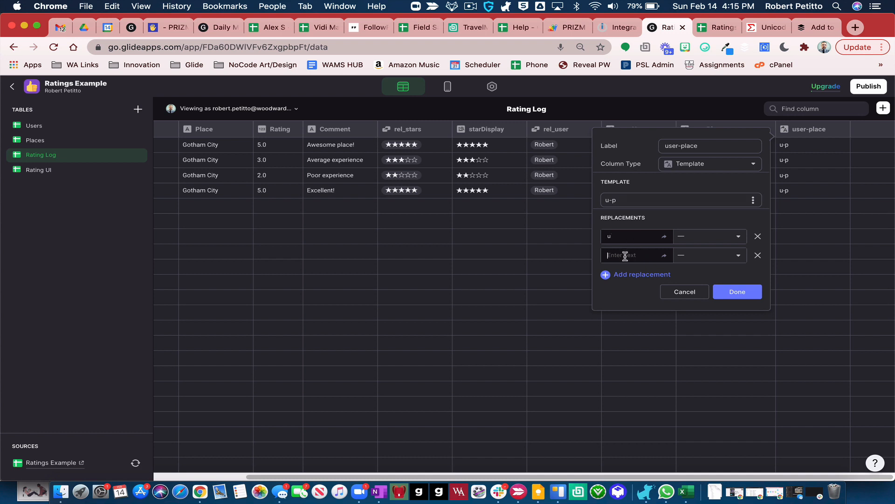
pyautogui.write('p')
# Map u to the User column and p to the Place column, and save the Rating Log user-place column
pyautogui.click(681, 236)
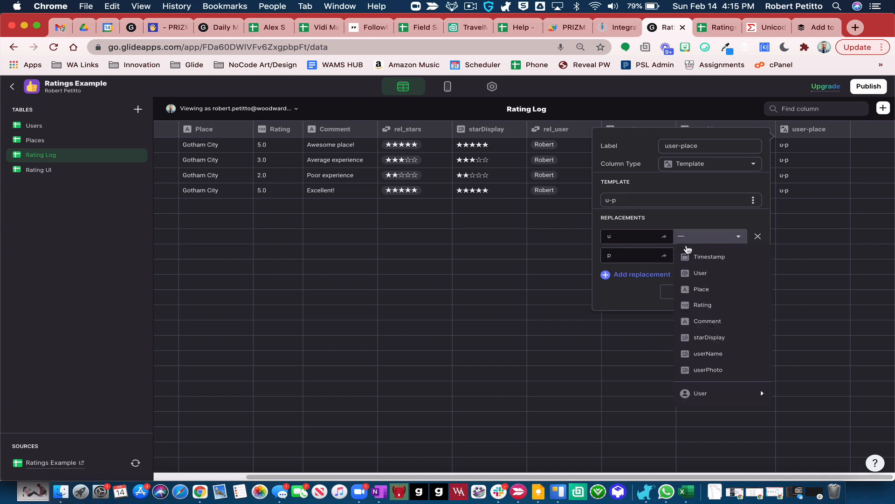
pyautogui.click(696, 273)
pyautogui.click(692, 255)
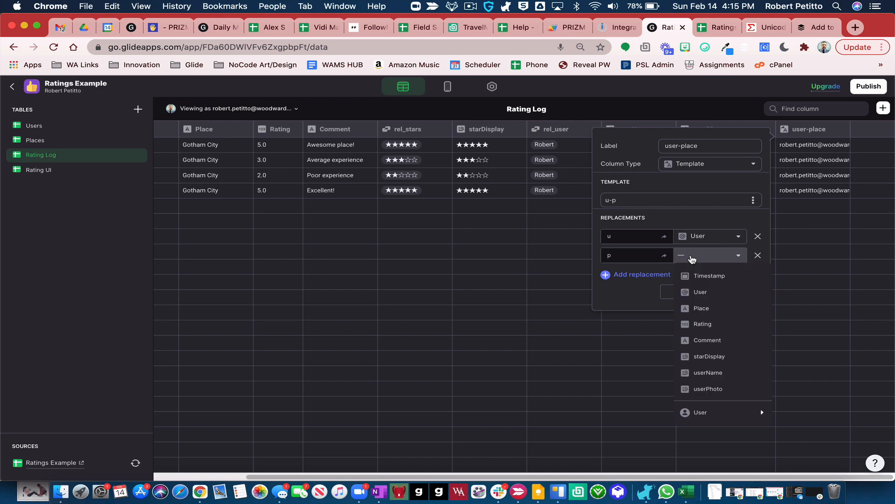
pyautogui.click(703, 306)
pyautogui.click(734, 292)
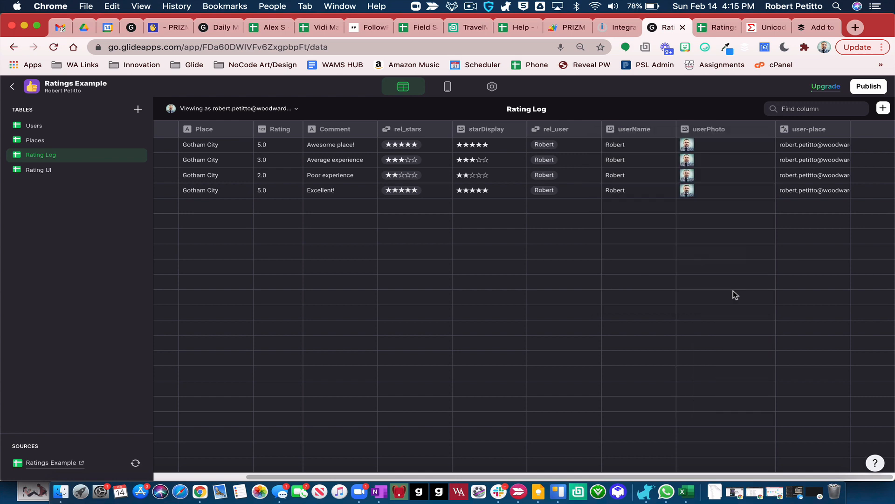
# Add a Relation column named rel_userRating to the Places table
pyautogui.click(43, 141)
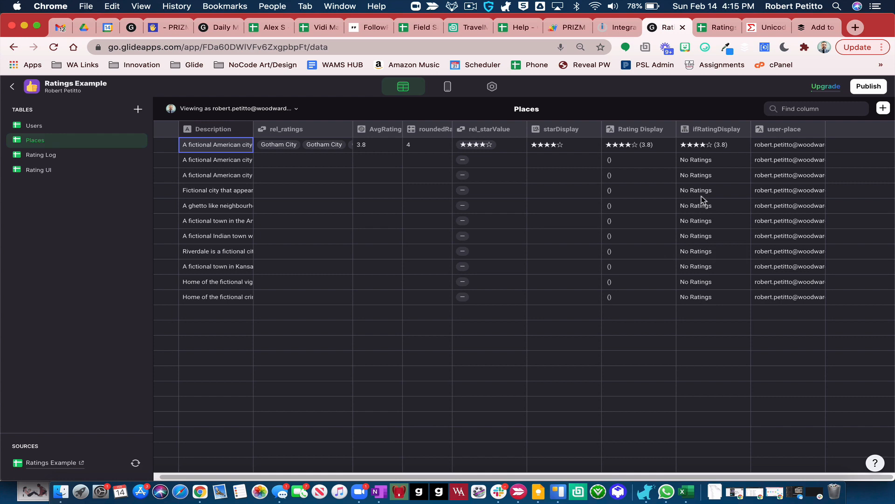
pyautogui.click(878, 110)
pyautogui.moveTo(706, 146); pyautogui.dragTo(612, 140)
pyautogui.write('r')
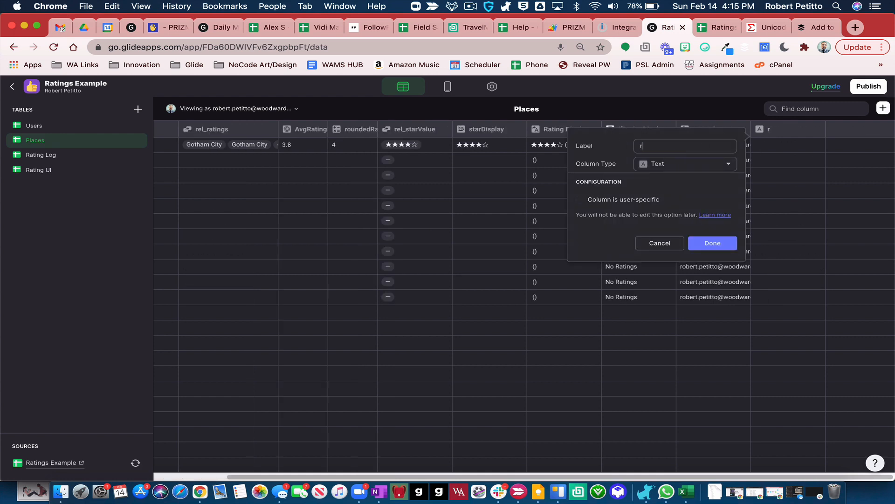
pyautogui.write('el_userRating')
pyautogui.click(690, 162)
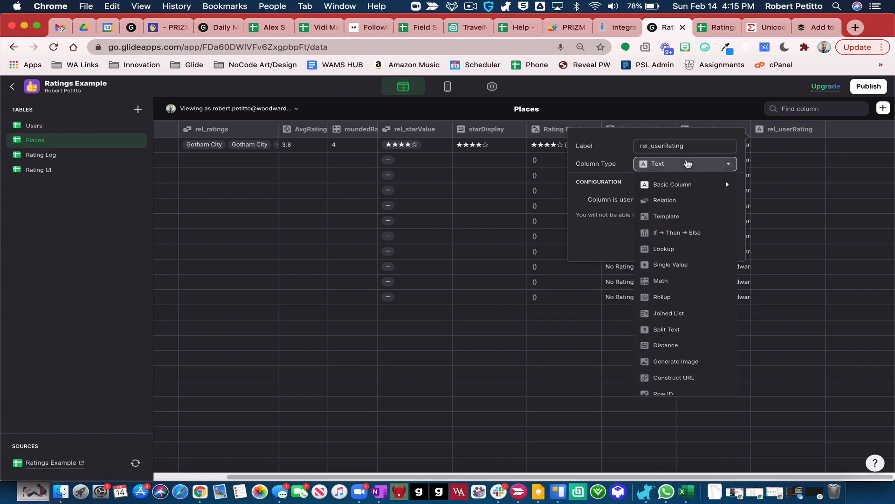
pyautogui.click(679, 201)
# Match user-place in Places to user-place in Rating Log for the rel_userRating relation and save the column
pyautogui.click(668, 202)
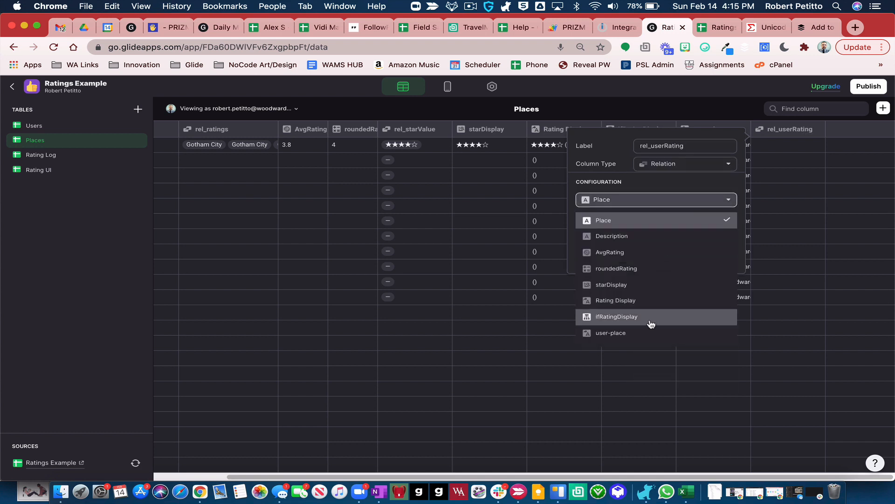
pyautogui.click(650, 330)
pyautogui.click(636, 218)
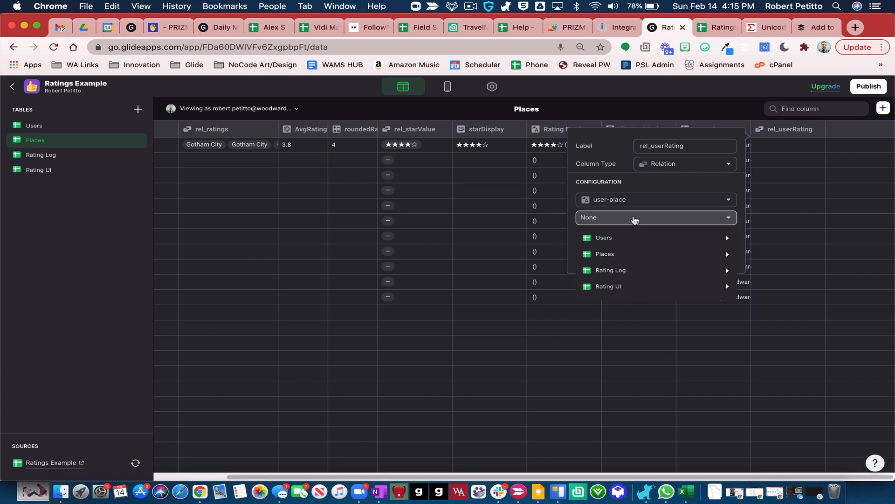
pyautogui.moveTo(637, 275)
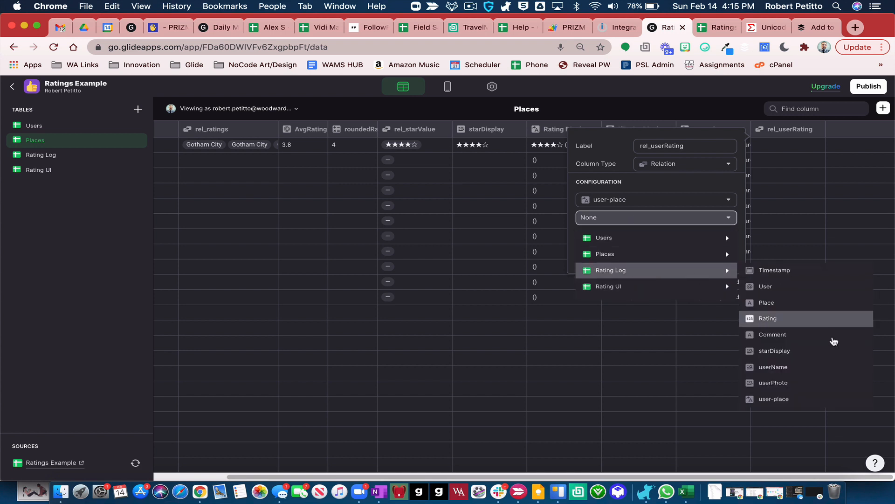
pyautogui.click(812, 398)
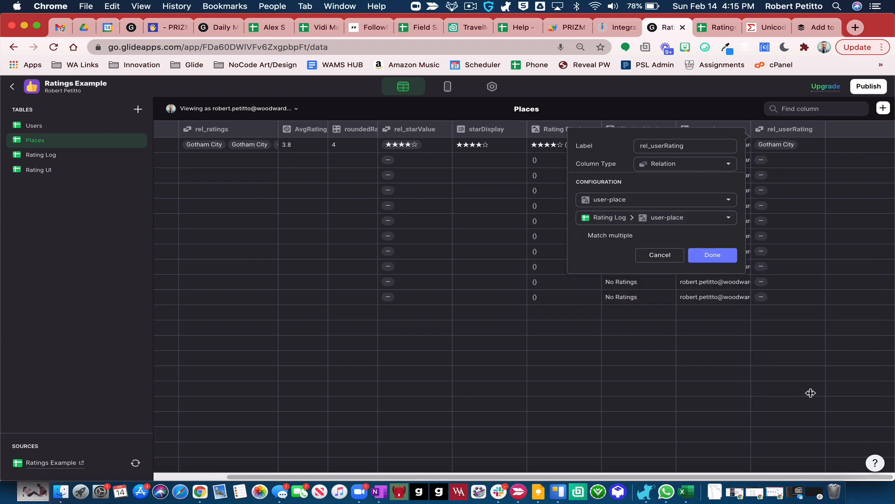
pyautogui.click(717, 255)
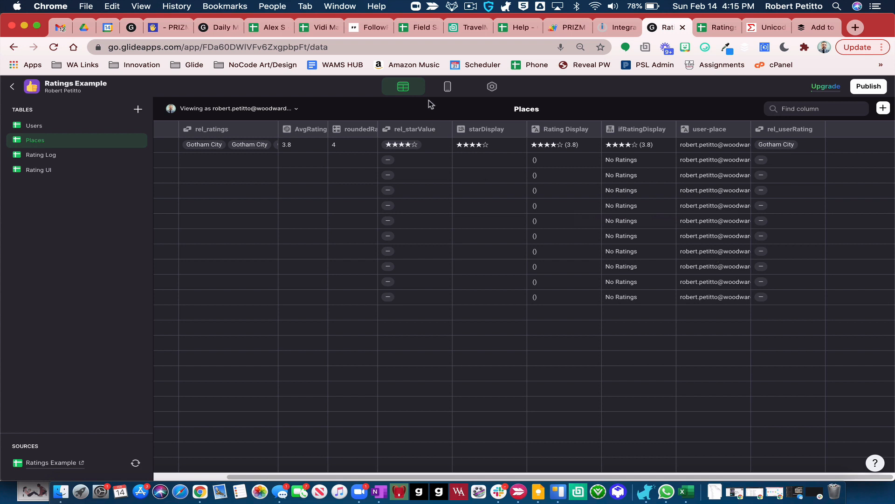
# Examine the rel_userRating column in the Places table to compare Gotham City's row with the rows of the other places
pyautogui.moveTo(793, 160); pyautogui.dragTo(790, 299)
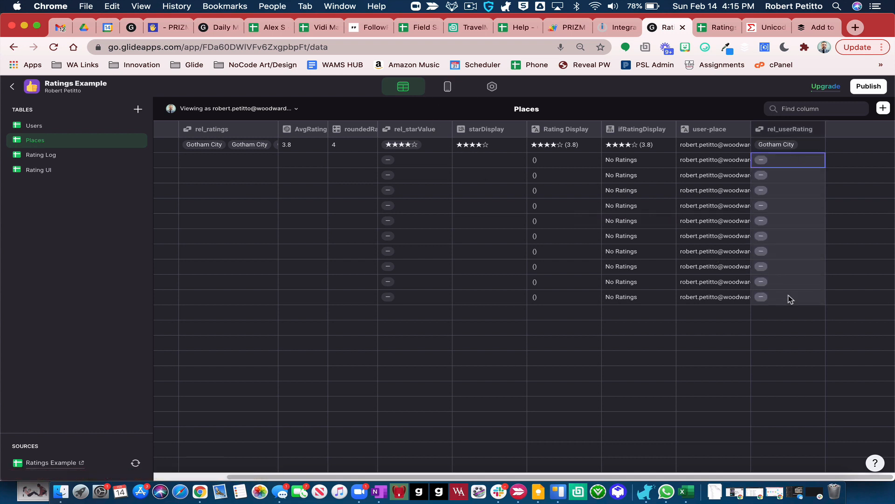
pyautogui.click(807, 148)
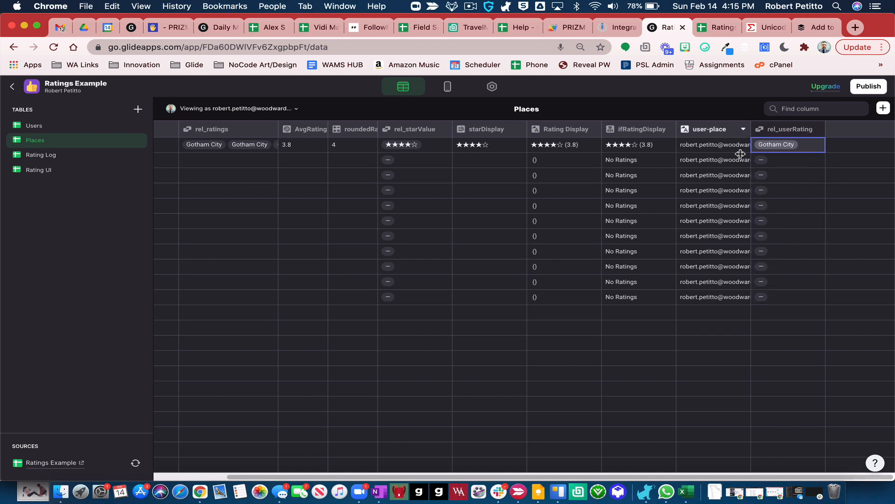
pyautogui.click(799, 159)
pyautogui.click(805, 149)
pyautogui.click(806, 164)
pyautogui.click(808, 150)
pyautogui.click(808, 161)
pyautogui.click(809, 150)
# Add a visibility condition to the "Rate this place" button on the place details screen so it shows only when rel_userRating is empty
pyautogui.click(447, 87)
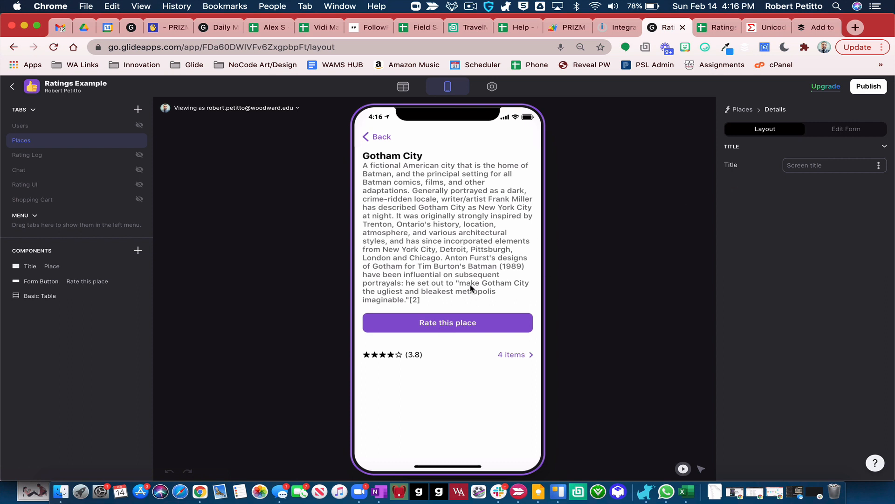
pyautogui.click(460, 323)
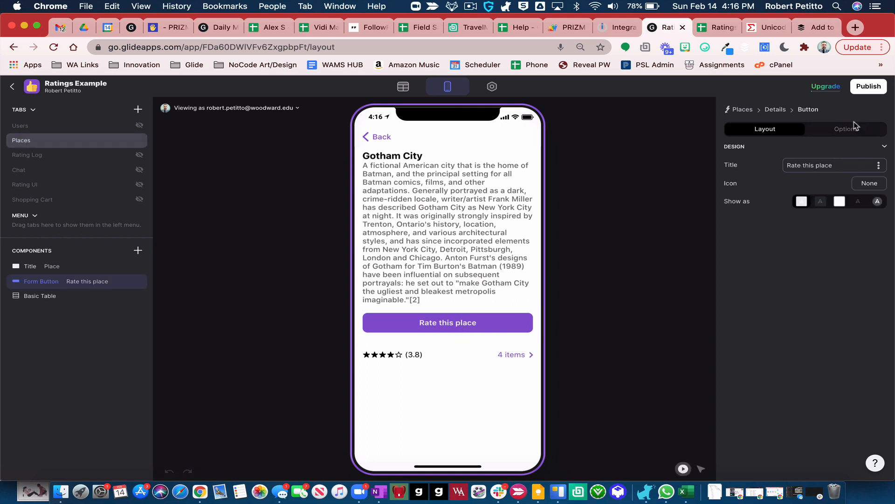
pyautogui.click(851, 131)
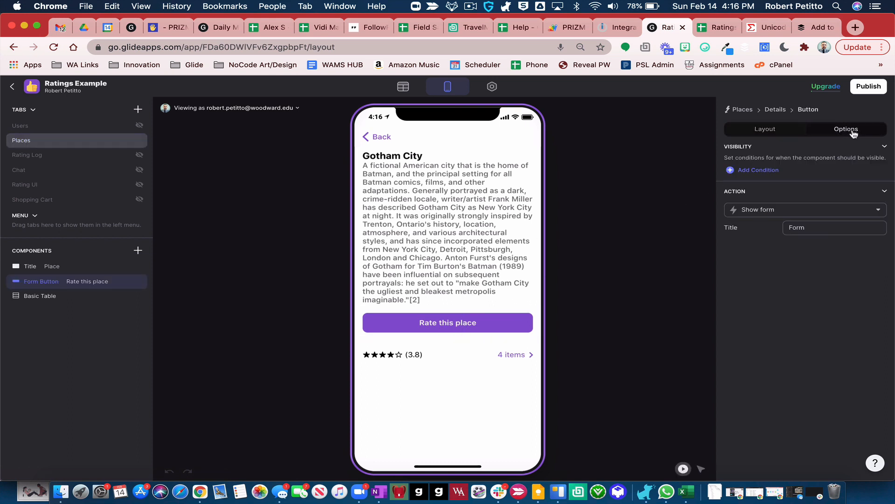
pyautogui.click(764, 170)
pyautogui.click(765, 173)
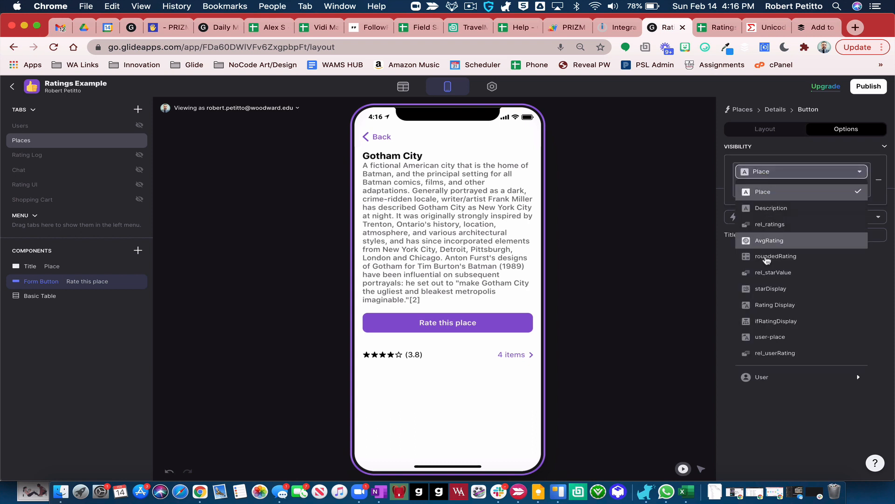
pyautogui.click(769, 353)
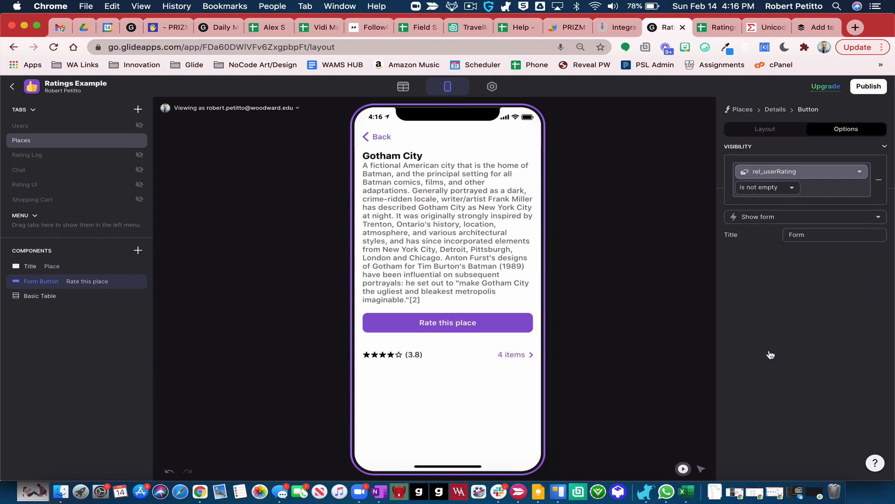
pyautogui.click(779, 194)
pyautogui.click(772, 206)
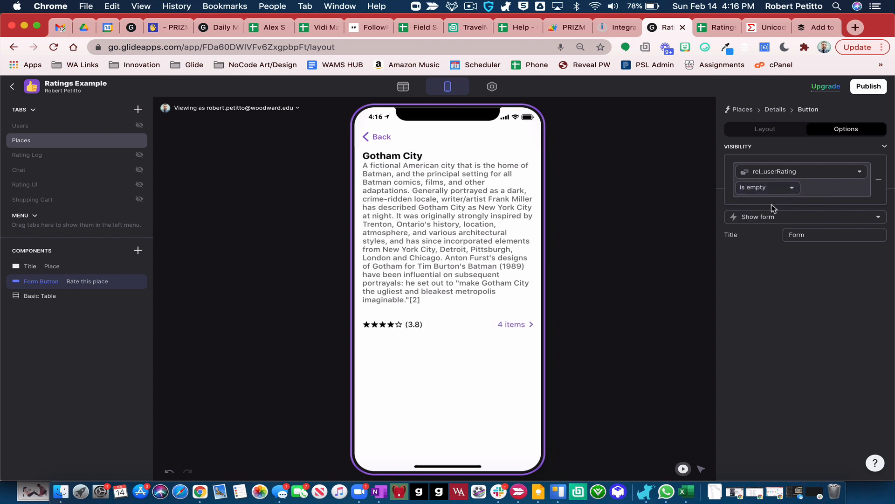
# Submit a 5-star rating for Metropolis with the comment "Wonderful"
pyautogui.click(376, 139)
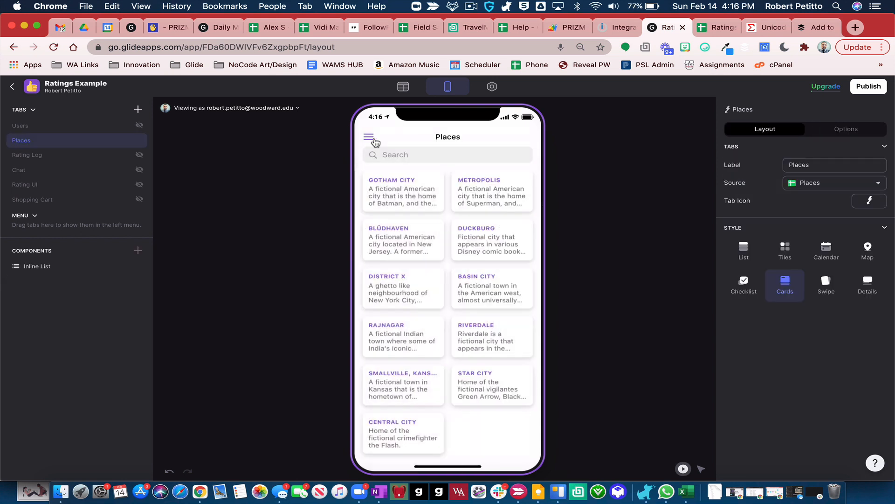
pyautogui.click(492, 195)
pyautogui.click(462, 213)
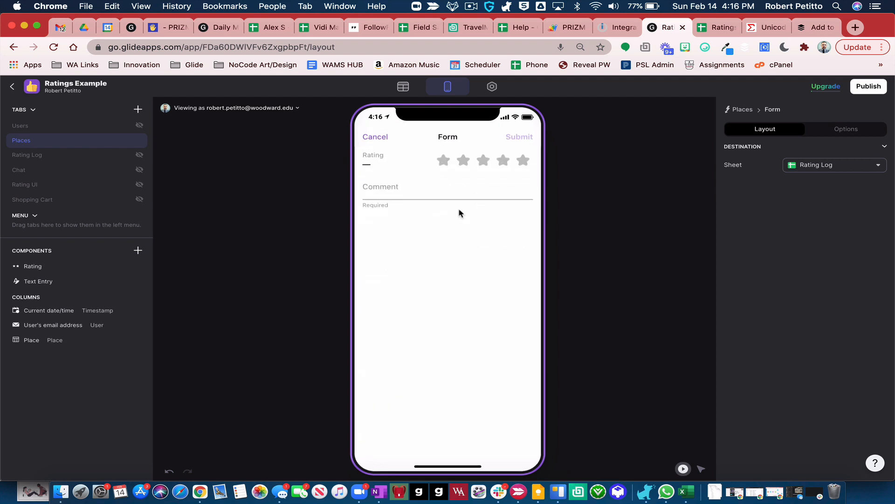
pyautogui.click(523, 161)
pyautogui.click(452, 189)
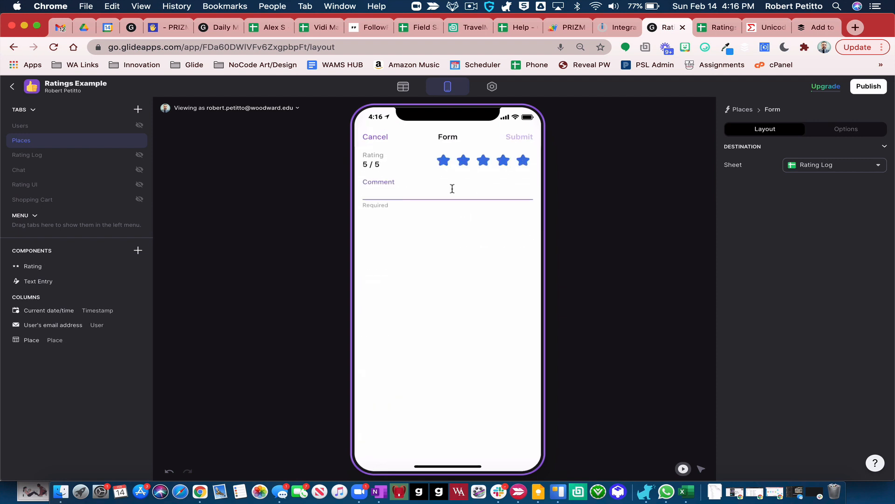
pyautogui.write('Wonderful')
pyautogui.click(524, 137)
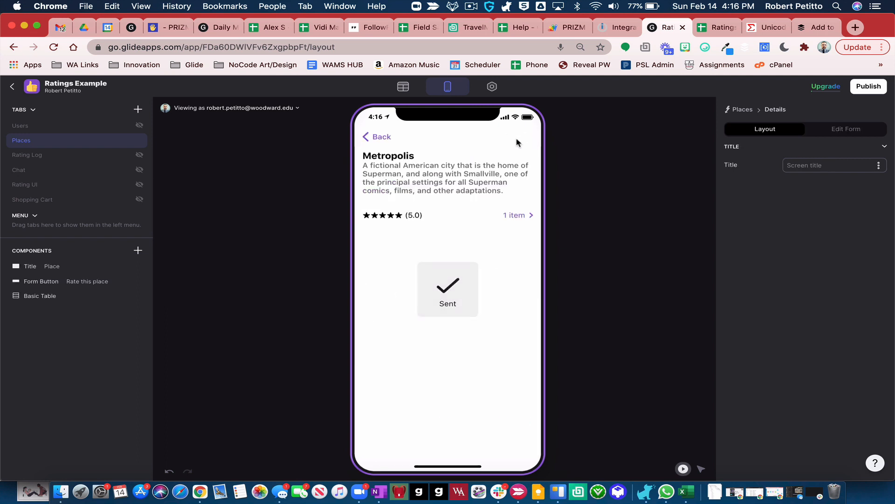
# View the list of ratings for Metropolis and return to the Places list
pyautogui.click(510, 216)
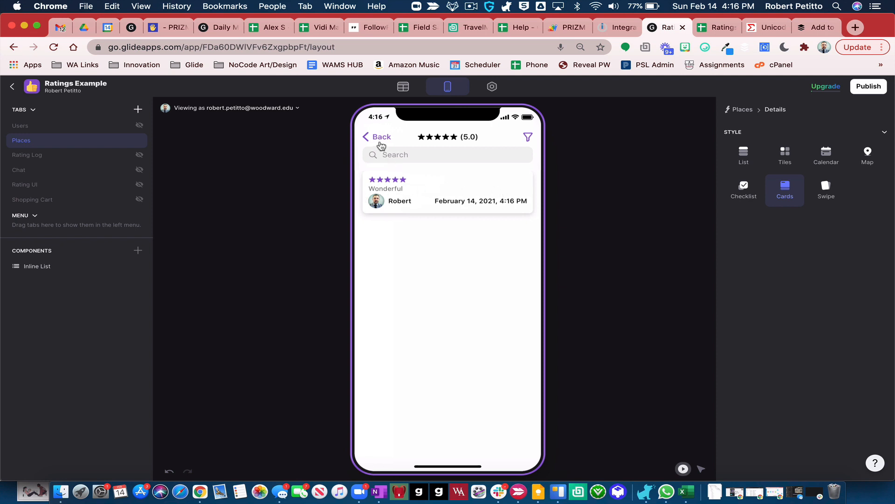
pyautogui.click(380, 142)
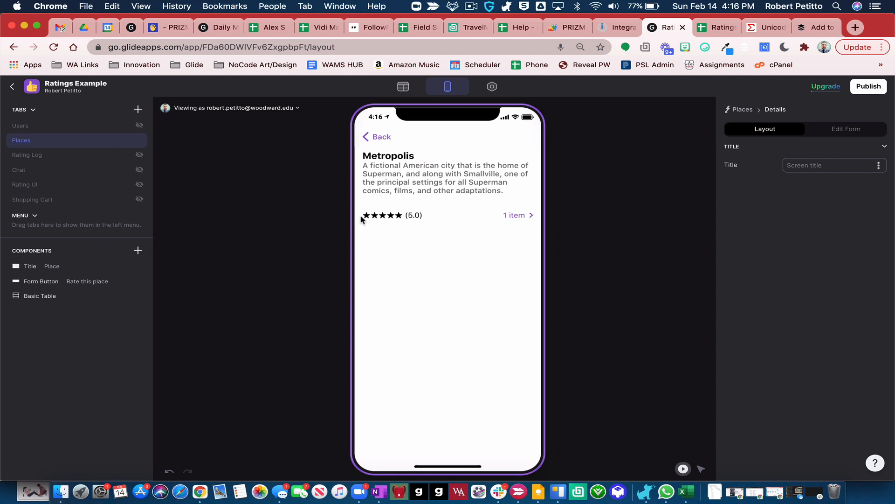
pyautogui.click(379, 136)
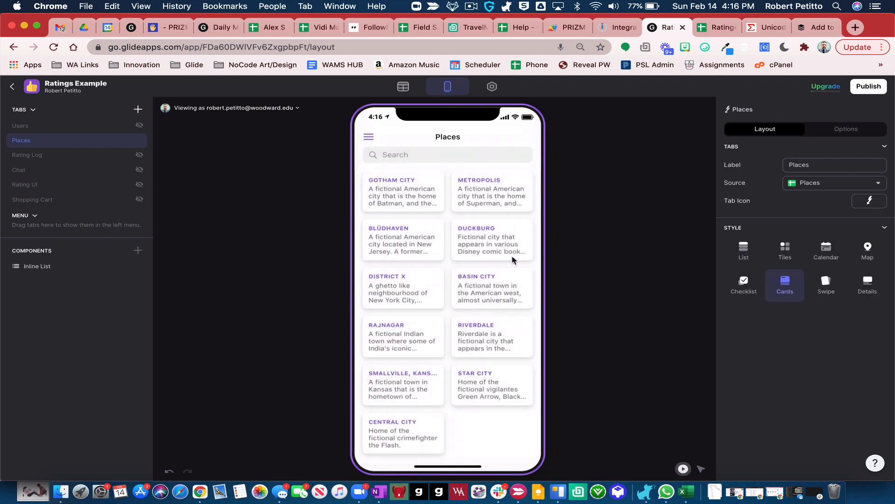
# Set the Caption overlay of the Places card list to ifRatingDisplay
pyautogui.click(58, 272)
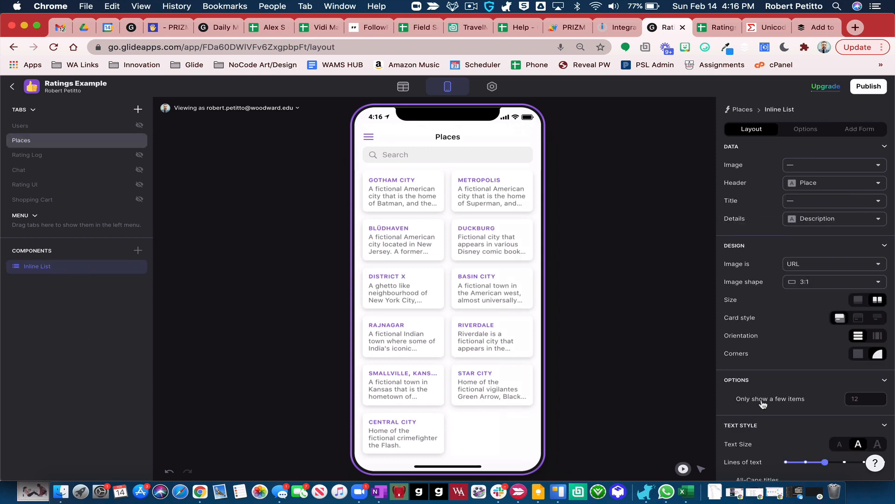
pyautogui.scroll(-10, 763, 404)
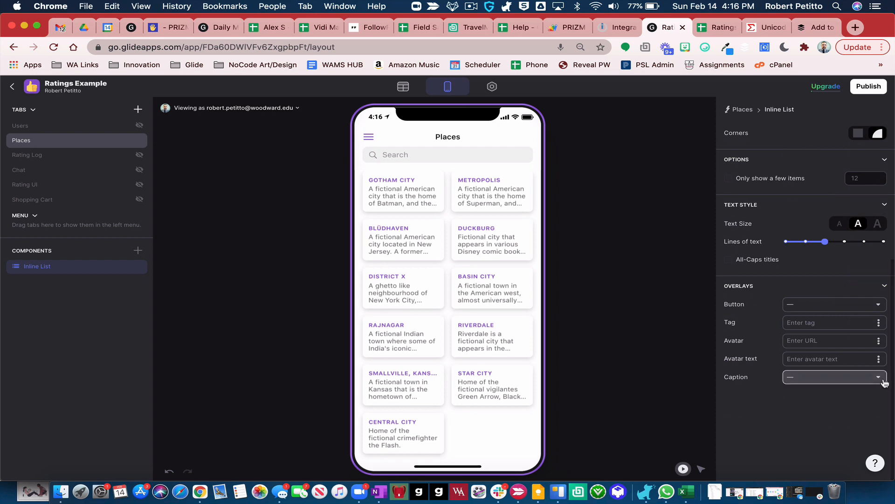
pyautogui.click(880, 379)
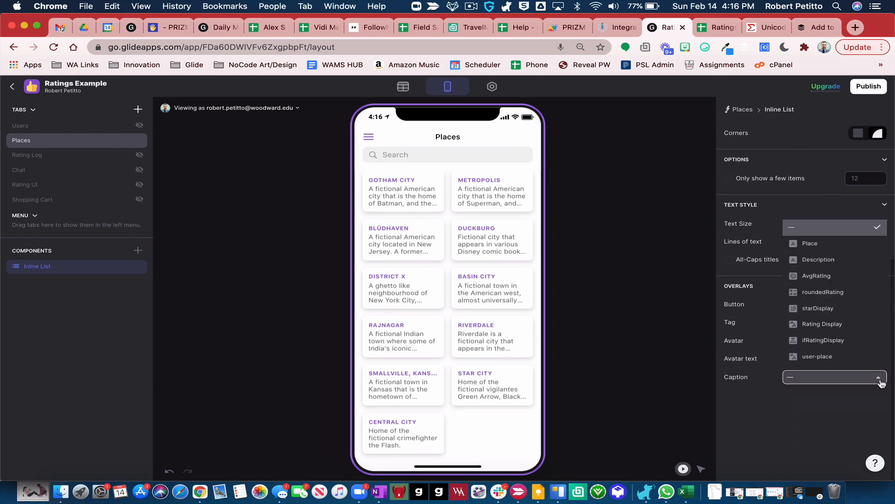
pyautogui.click(879, 344)
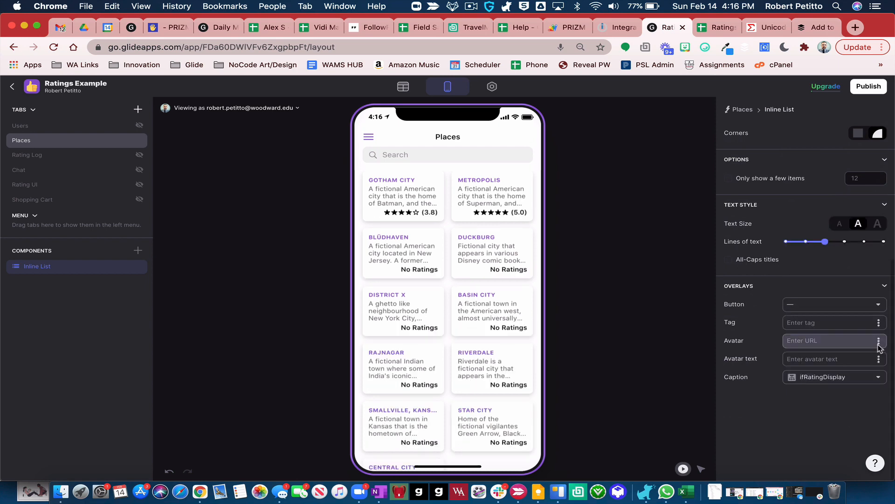